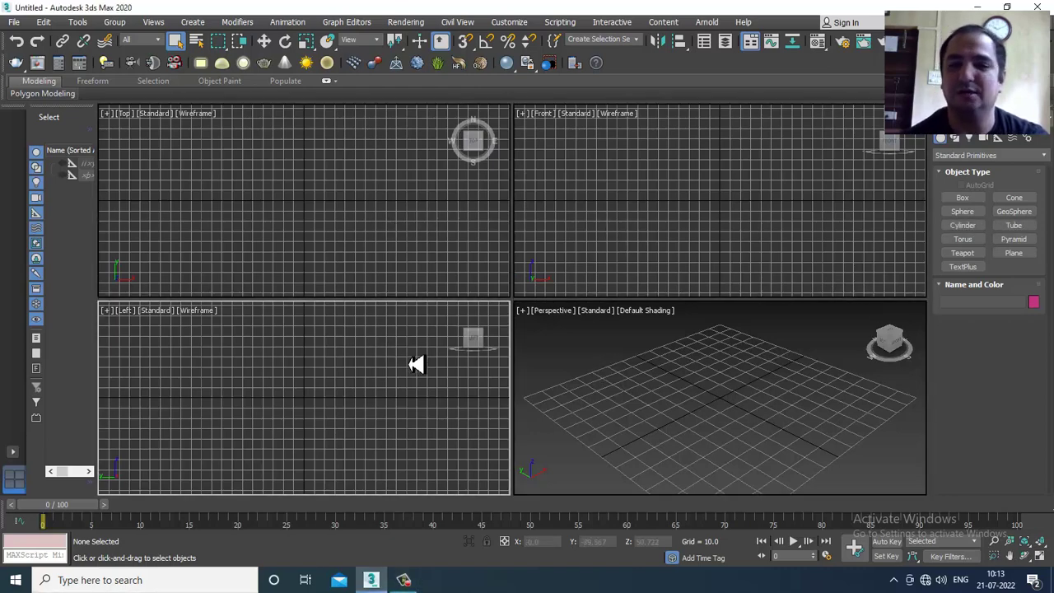
Step: Draw a large plane centred on the perspective grid and scale it uniformly to about 115 percent
{"action": "key", "text": "alt+w"}
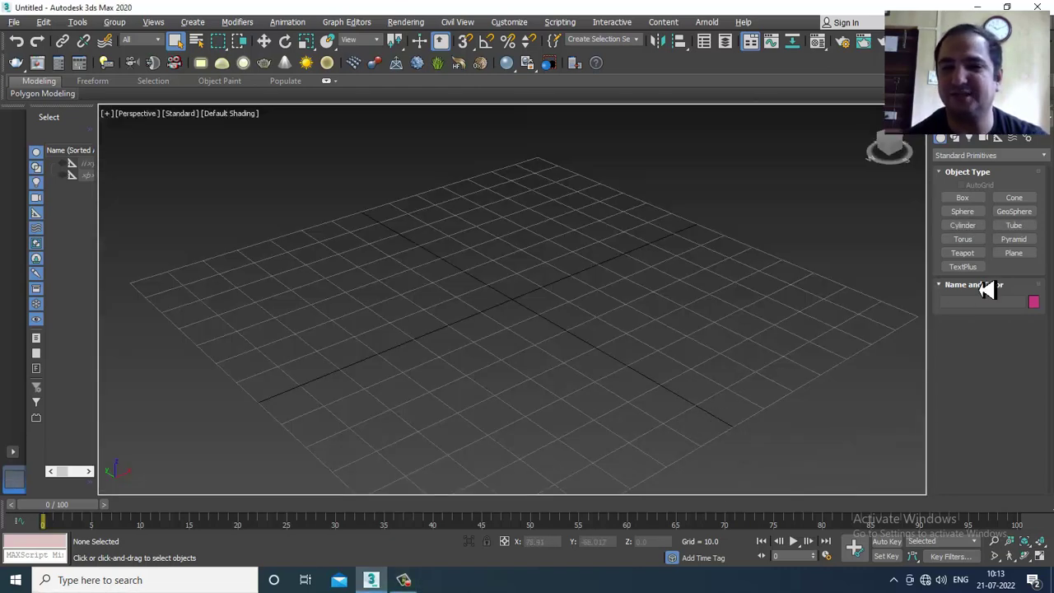
{"action": "left_click", "coordinate": [1013, 253]}
{"action": "scroll", "coordinate": [560, 299], "scroll_direction": "down", "scroll_amount": 3}
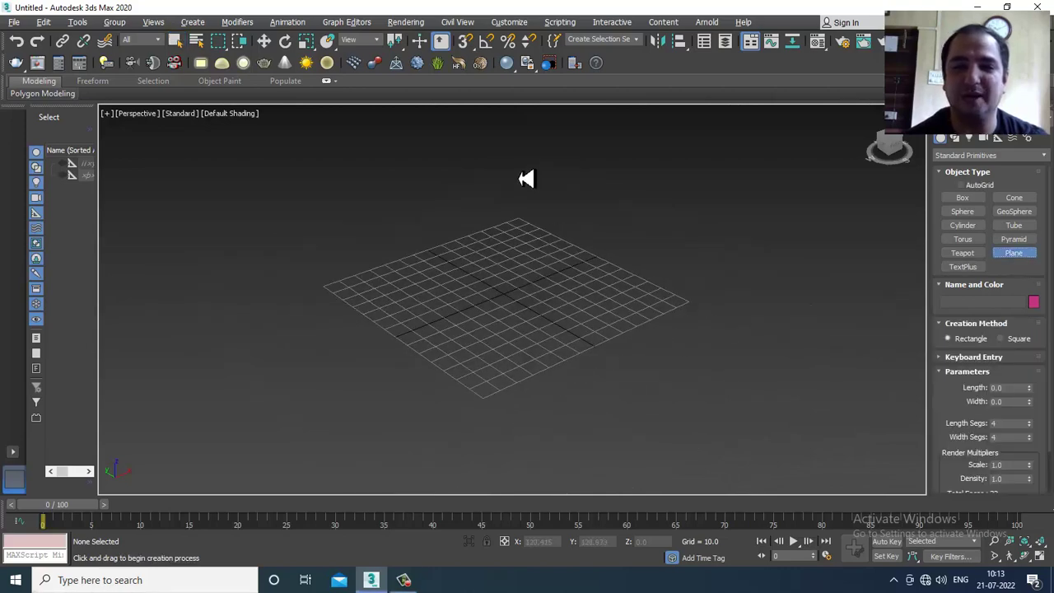
{"action": "left_click_drag", "start_coordinate": [517, 169], "coordinate": [522, 442]}
{"action": "left_click_drag", "start_coordinate": [521, 481], "coordinate": [498, 578]}
{"action": "key", "text": "w"}
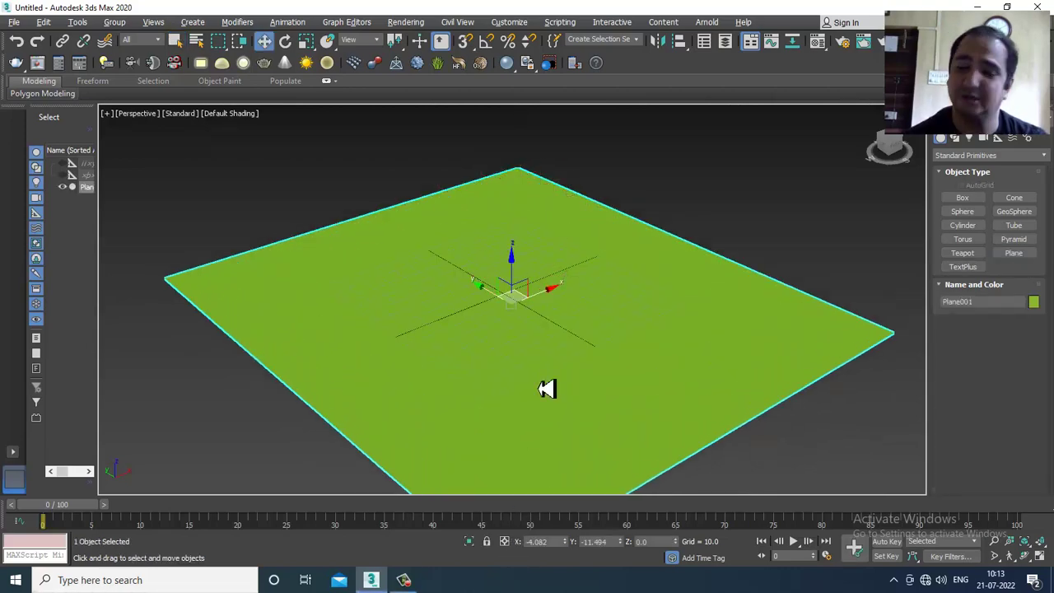
{"action": "key", "text": "r"}
{"action": "mouse_move", "coordinate": [525, 311]}
{"action": "left_mouse_down"}
{"action": "mouse_move", "coordinate": [494, 297]}
{"action": "mouse_move", "coordinate": [518, 312]}
{"action": "left_mouse_up"}
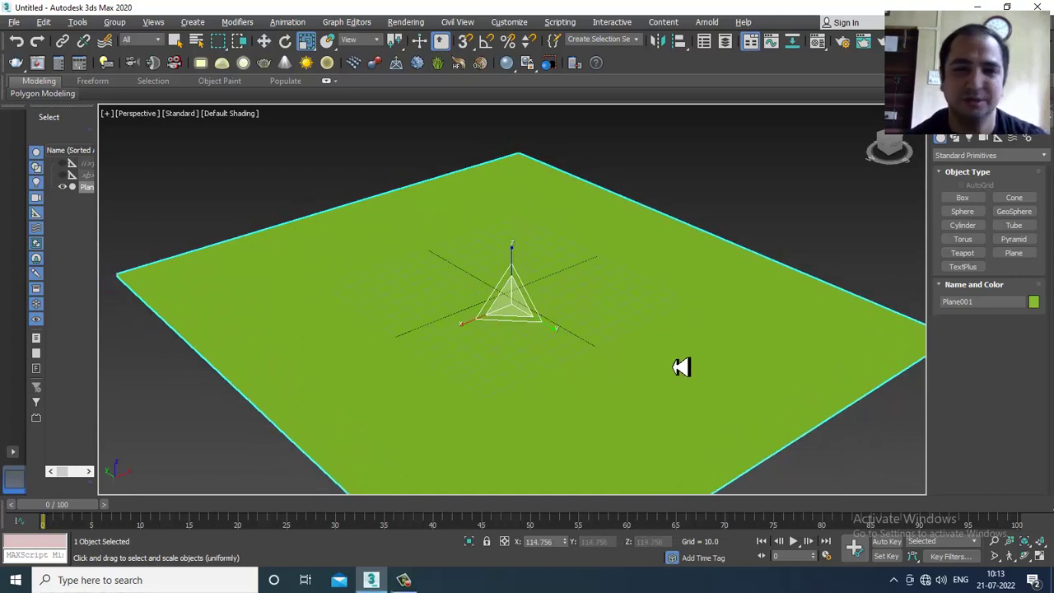
Step: Draw a rectangle spline about 357 long and 207 wide on the empty ground beside the plane
{"action": "scroll", "coordinate": [548, 315], "scroll_direction": "down", "scroll_amount": 5}
{"action": "scroll", "coordinate": [579, 296], "scroll_direction": "up", "scroll_amount": 4}
{"action": "middle_click_drag", "start_coordinate": [614, 282], "coordinate": [616, 281]}
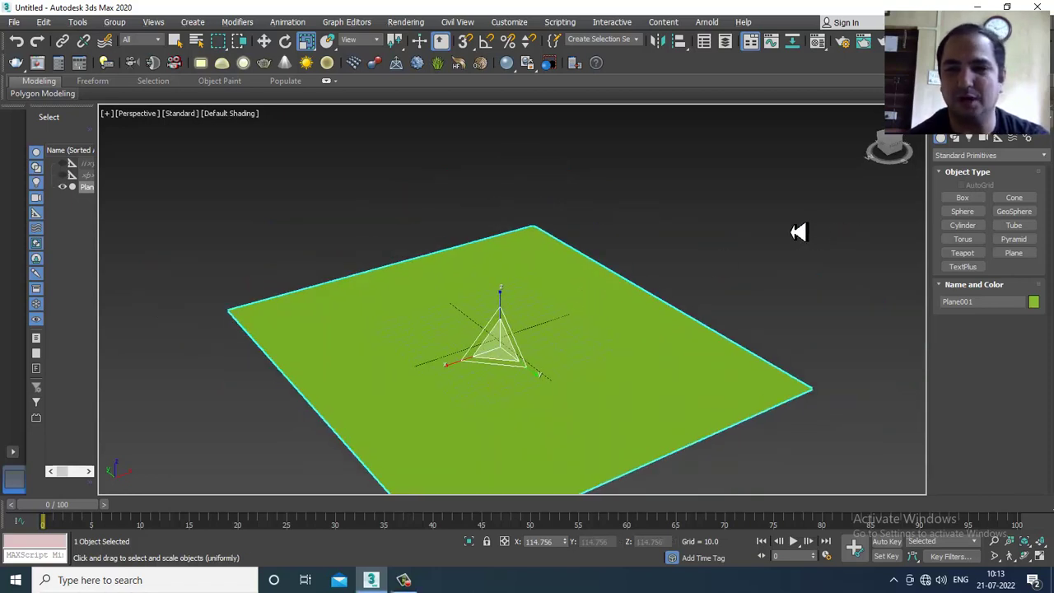
{"action": "middle_click_drag", "start_coordinate": [712, 254], "coordinate": [515, 313], "text": "alt"}
{"action": "key", "text": "w"}
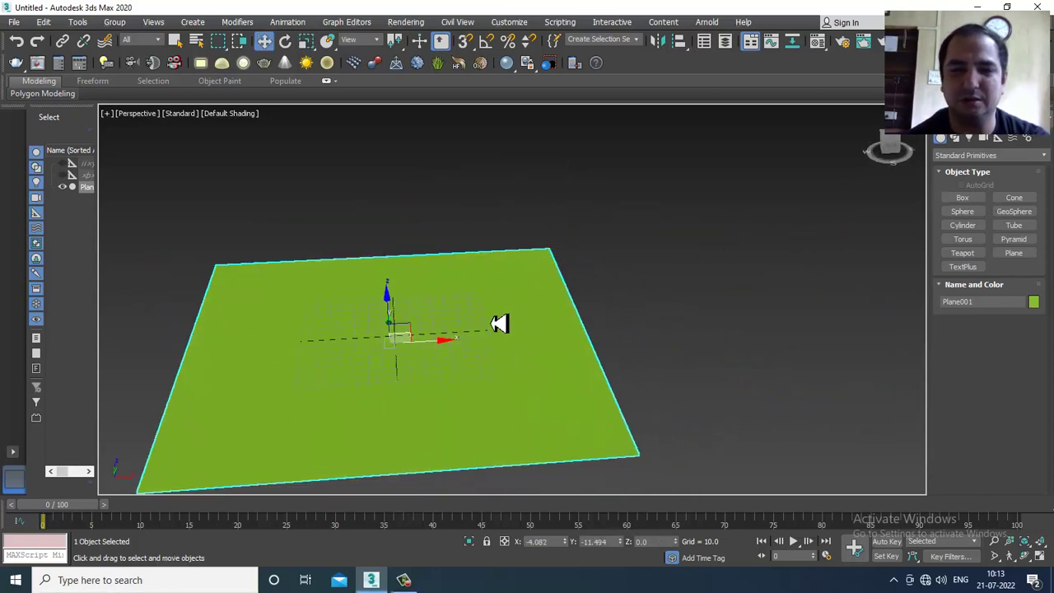
{"action": "middle_click_drag", "start_coordinate": [448, 350], "coordinate": [730, 300], "text": "alt"}
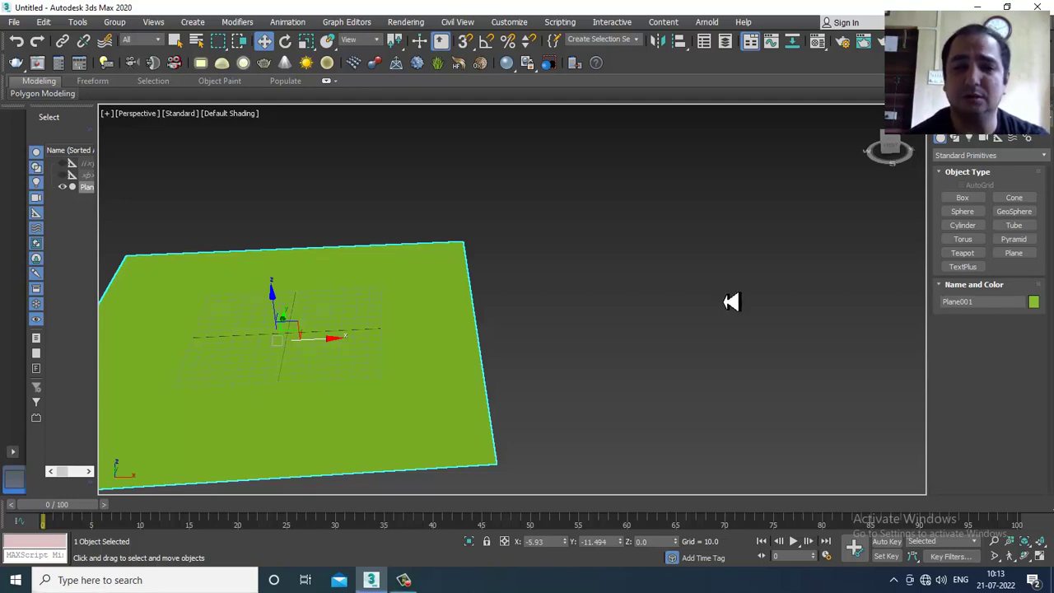
{"action": "left_click", "coordinate": [955, 140]}
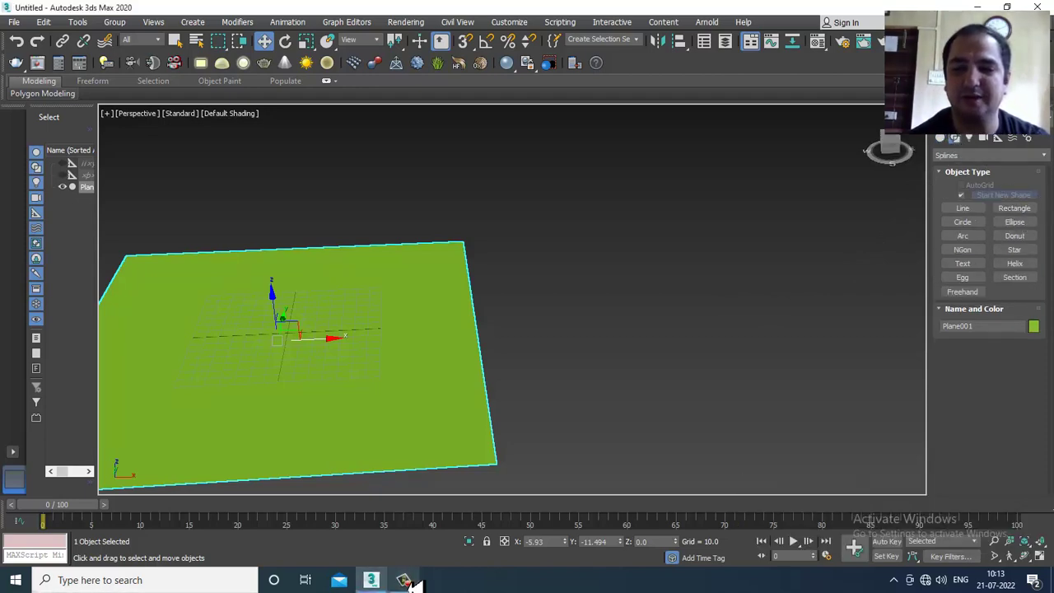
{"action": "left_click", "coordinate": [1014, 208]}
{"action": "left_click_drag", "start_coordinate": [539, 227], "coordinate": [933, 433]}
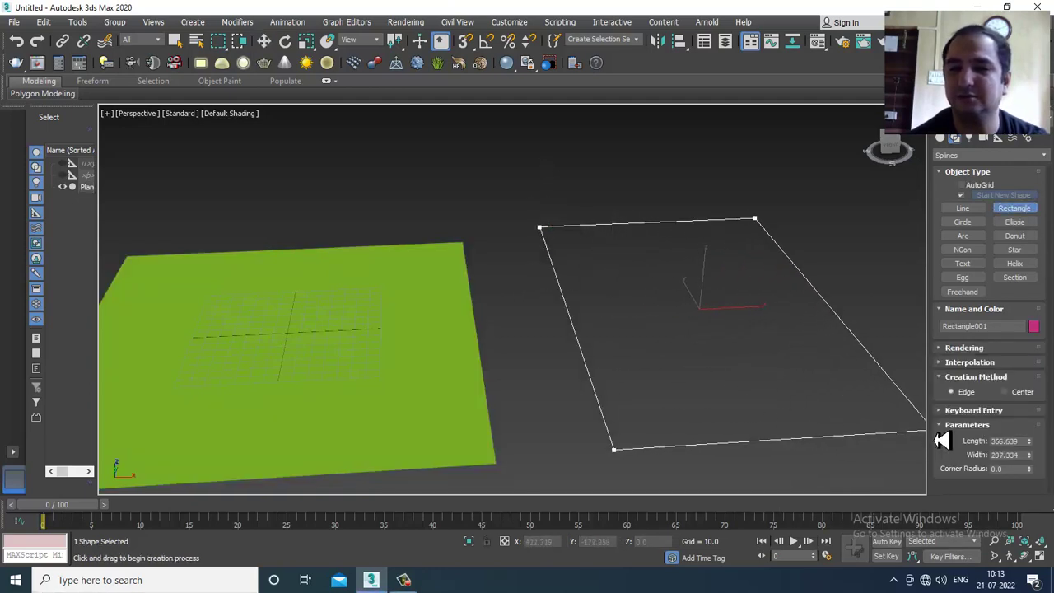
Step: Raise the rectangle above the ground and shift it toward the plane, to about X 281, Z 140
{"action": "key", "text": "w"}
{"action": "middle_click_drag", "start_coordinate": [719, 303], "coordinate": [716, 284], "text": "alt"}
{"action": "left_click_drag", "start_coordinate": [702, 282], "coordinate": [710, 108]}
{"action": "middle_click_drag", "start_coordinate": [710, 108], "coordinate": [637, 235]}
{"action": "left_click_drag", "start_coordinate": [656, 240], "coordinate": [607, 253]}
{"action": "middle_click_drag", "start_coordinate": [613, 253], "coordinate": [717, 313], "text": "alt"}
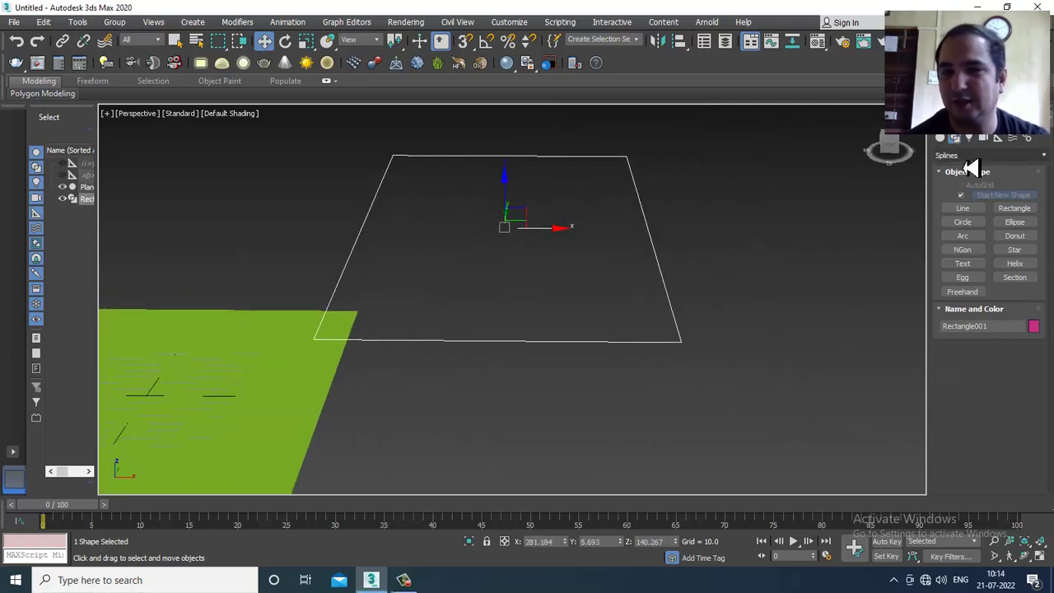
Step: Start a profile line in the Front view with a vertical back edge and a rounded curve bulging outward from its upper end
{"action": "left_click", "coordinate": [963, 208]}
{"action": "key", "text": "alt+w"}
{"action": "key", "text": "alt+w"}
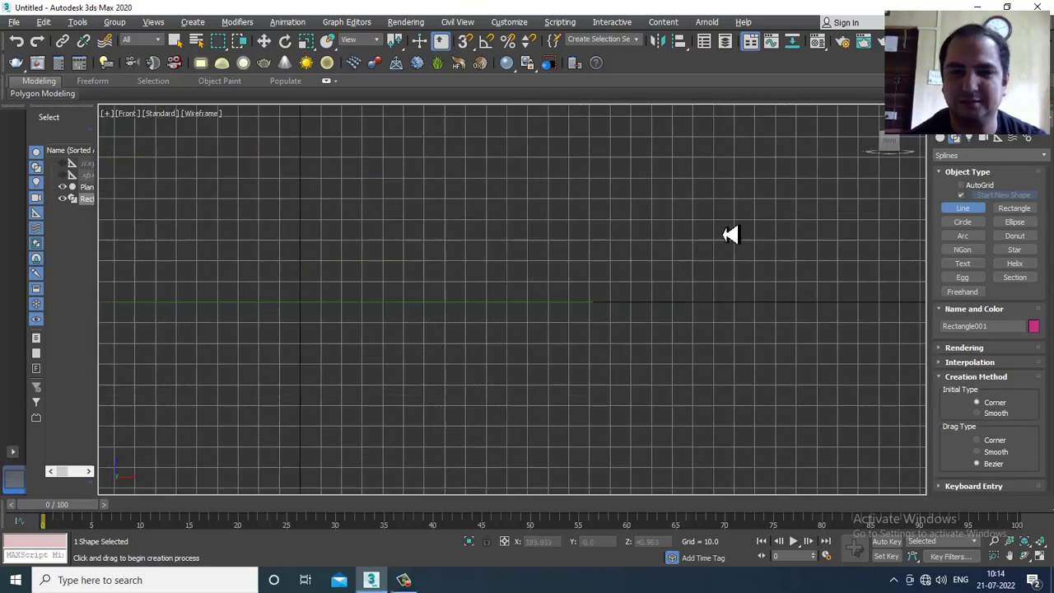
{"action": "middle_click_drag", "start_coordinate": [725, 235], "coordinate": [698, 227]}
{"action": "left_click", "coordinate": [607, 293]}
{"action": "left_click", "coordinate": [607, 227]}
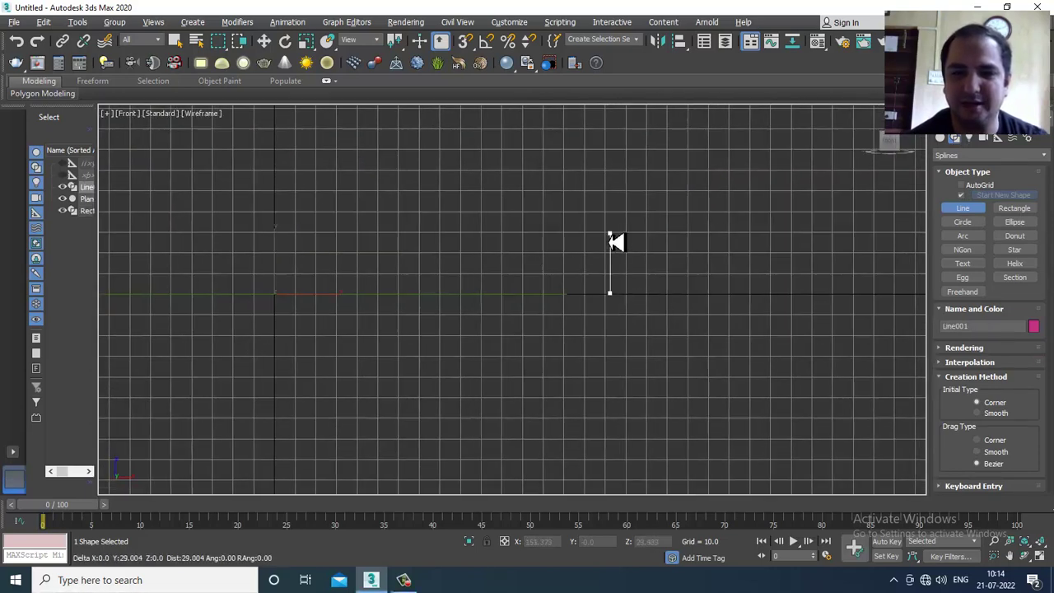
{"action": "scroll", "coordinate": [641, 234], "scroll_direction": "up", "scroll_amount": 4}
{"action": "left_click_drag", "start_coordinate": [635, 243], "coordinate": [625, 289]}
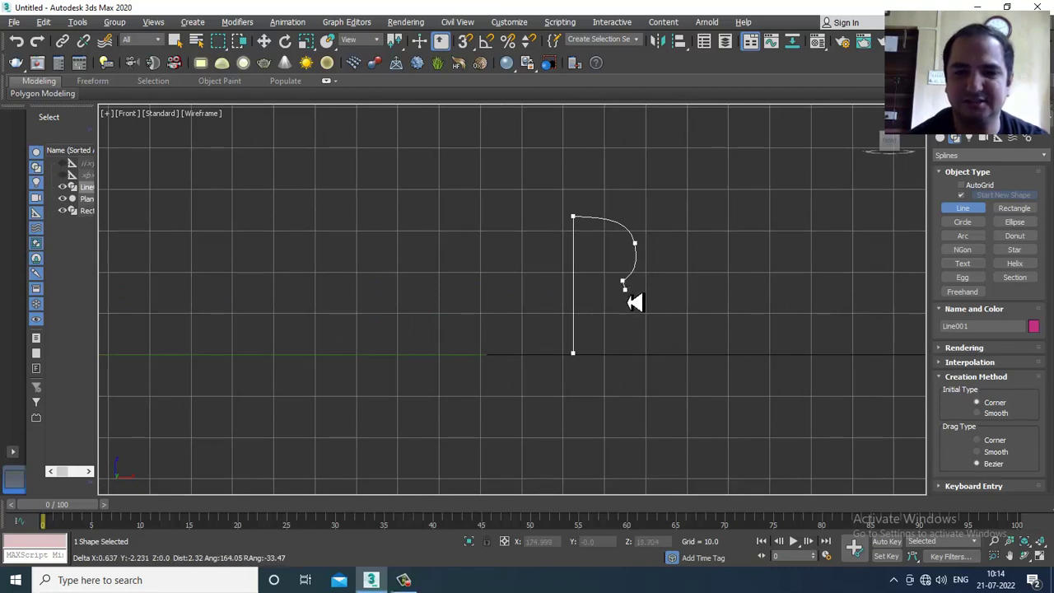
Step: Continue the profile with an angled ridge and a square step down to the base, and close the spline
{"action": "left_click", "coordinate": [639, 302]}
{"action": "left_click", "coordinate": [630, 323]}
{"action": "left_click", "coordinate": [631, 345]}
{"action": "left_click", "coordinate": [647, 348]}
{"action": "left_click", "coordinate": [647, 367]}
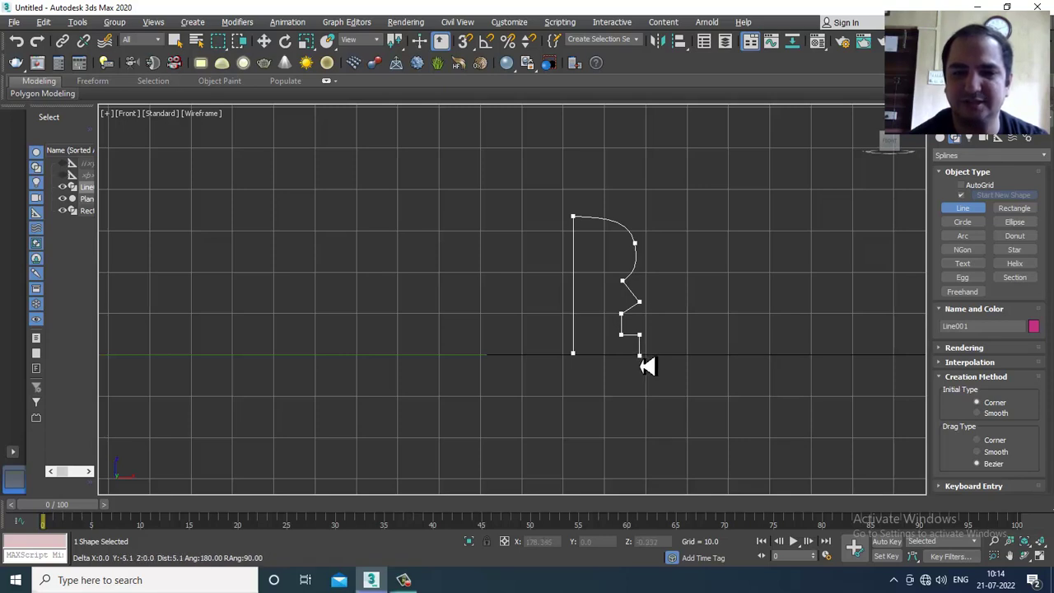
{"action": "left_click", "coordinate": [575, 358]}
{"action": "left_click", "coordinate": [503, 330]}
Step: Move the profile's lower back corner vertex so that it lines up with the base
{"action": "scroll", "coordinate": [593, 337], "scroll_direction": "up", "scroll_amount": 3}
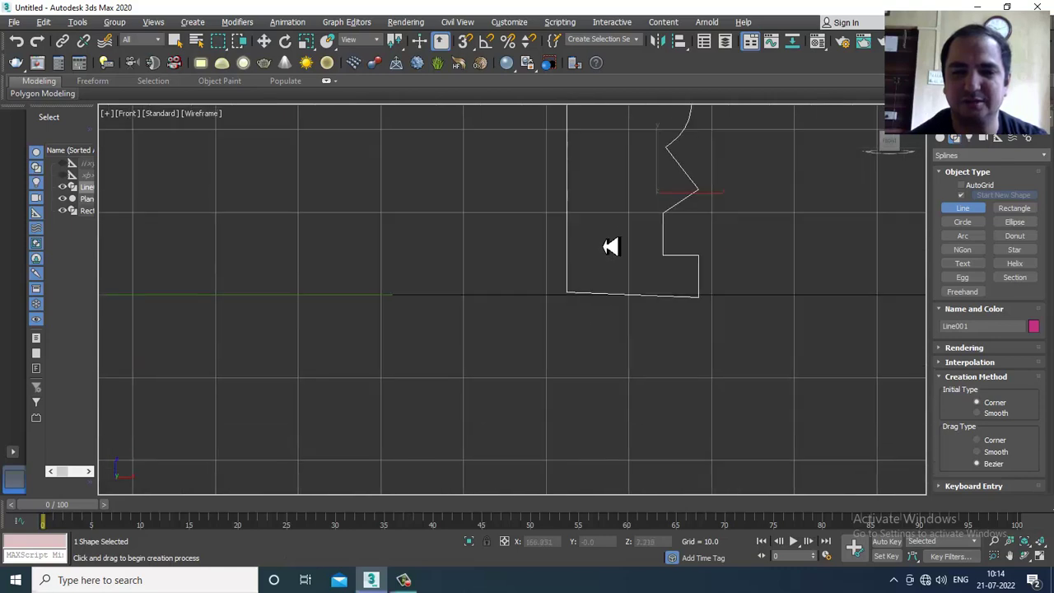
{"action": "key", "text": "w"}
{"action": "scroll", "coordinate": [570, 298], "scroll_direction": "up", "scroll_amount": 3}
{"action": "key", "text": "1"}
{"action": "left_click", "coordinate": [569, 298]}
{"action": "left_click_drag", "start_coordinate": [575, 265], "coordinate": [588, 276]}
Step: Fillet the profile's ridge point and the three step corner vertices below it by about 0.4
{"action": "scroll", "coordinate": [686, 288], "scroll_direction": "down", "scroll_amount": 3}
{"action": "middle_click_drag", "start_coordinate": [767, 263], "coordinate": [653, 365]}
{"action": "left_click_drag", "start_coordinate": [675, 278], "coordinate": [612, 323]}
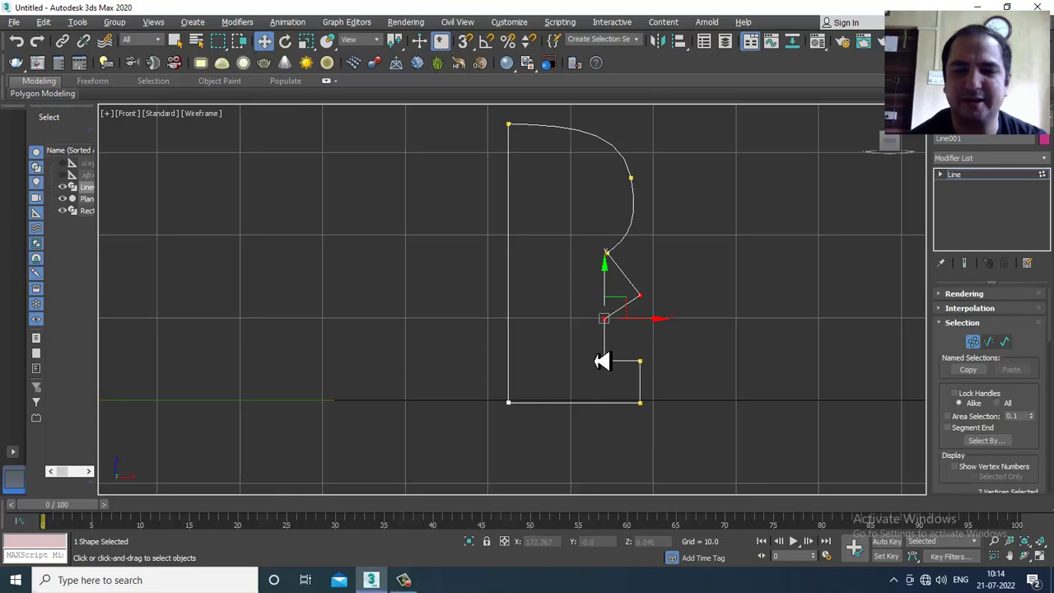
{"action": "left_click_drag", "start_coordinate": [665, 350], "coordinate": [634, 370]}
{"action": "left_click_drag", "start_coordinate": [943, 463], "coordinate": [975, 9]}
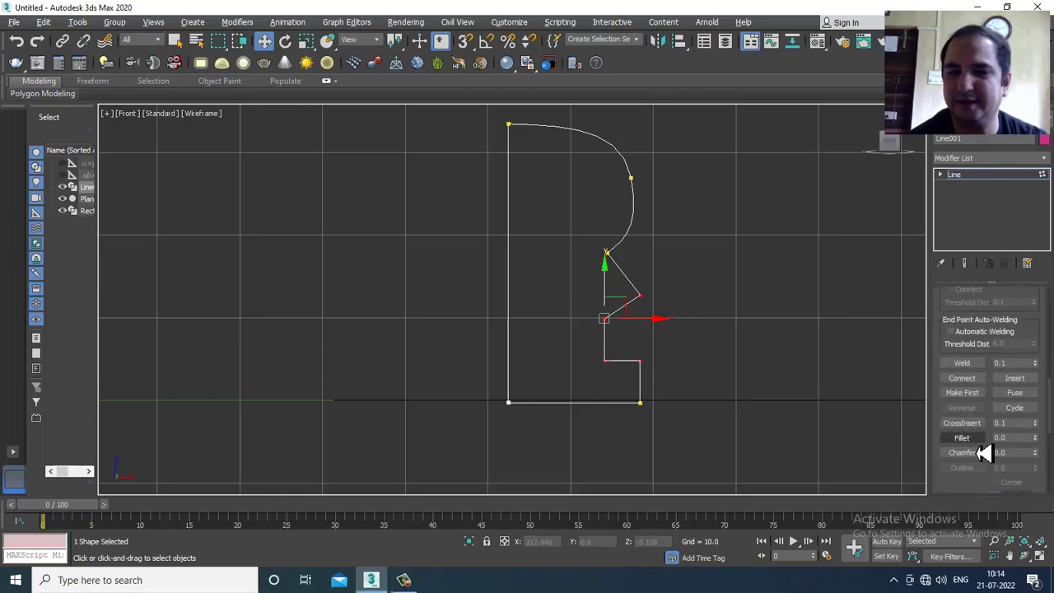
{"action": "left_click", "coordinate": [972, 438]}
{"action": "left_click_drag", "start_coordinate": [650, 306], "coordinate": [648, 304]}
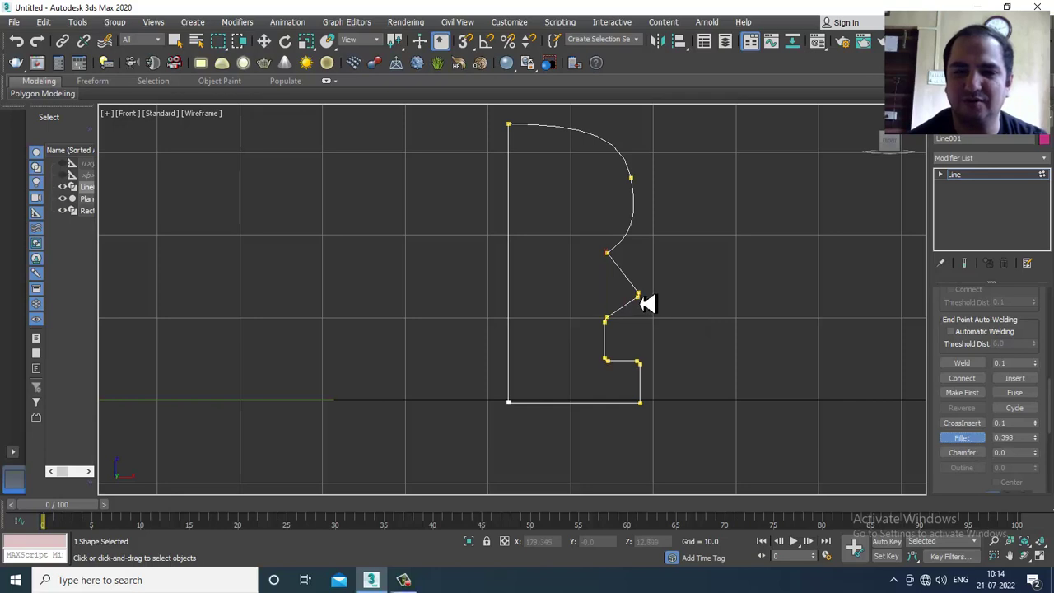
{"action": "scroll", "coordinate": [708, 239], "scroll_direction": "down", "scroll_amount": 4}
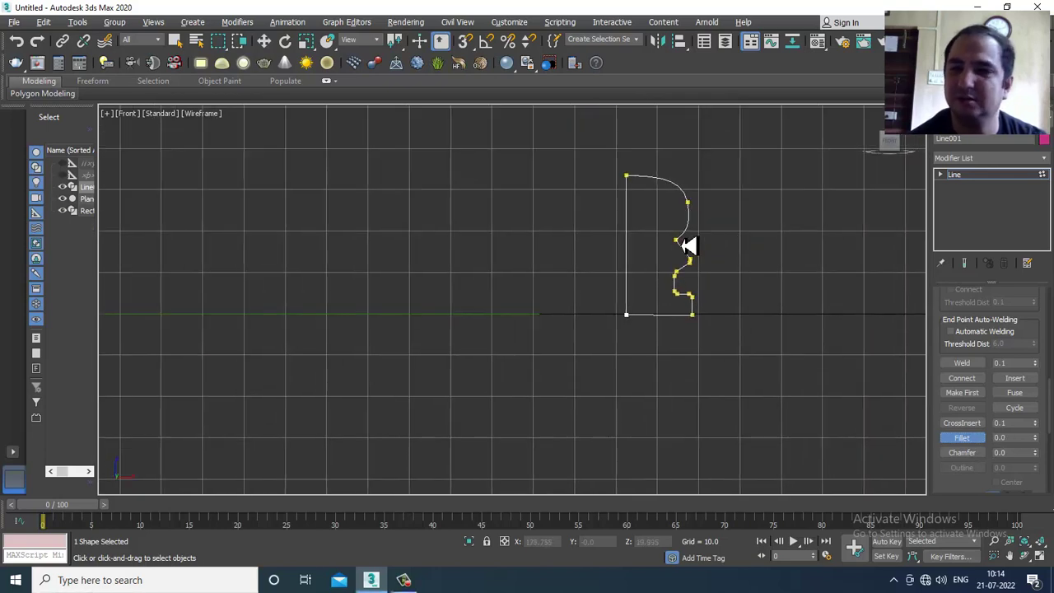
{"action": "left_click", "coordinate": [980, 174]}
Step: Move the profile line in the Perspective view up beside the rectangle, to about X 147, Z 109
{"action": "key", "text": "alt+w"}
{"action": "middle_click_drag", "start_coordinate": [866, 424], "coordinate": [820, 419], "text": "alt"}
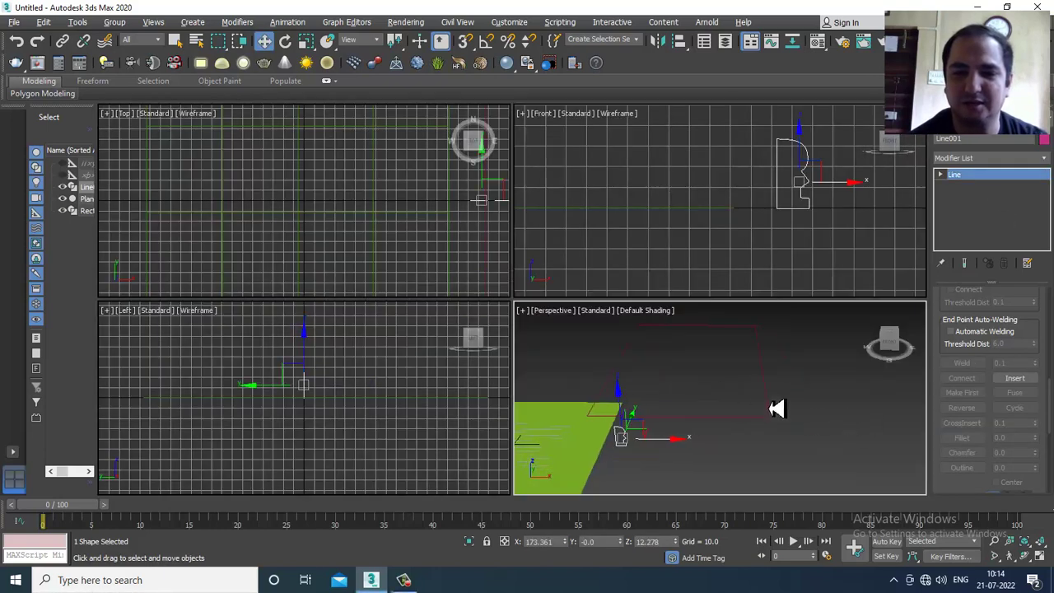
{"action": "key", "text": "alt+w"}
{"action": "middle_click_drag", "start_coordinate": [571, 355], "coordinate": [640, 332], "text": "alt"}
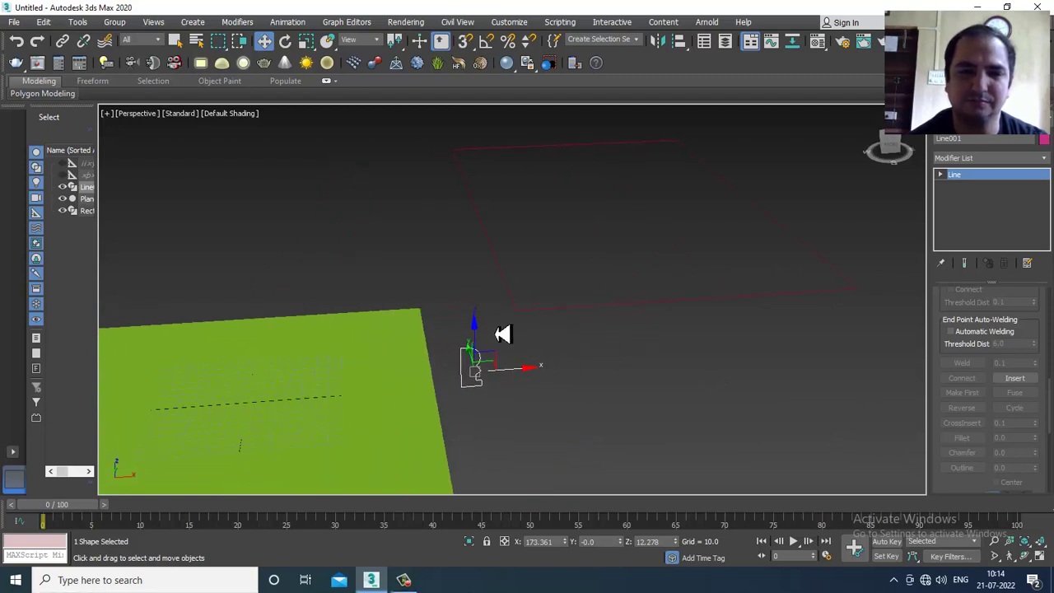
{"action": "left_click_drag", "start_coordinate": [477, 337], "coordinate": [475, 221]}
{"action": "left_click_drag", "start_coordinate": [516, 258], "coordinate": [482, 260]}
Step: Apply a Classic Bevel Profile modifier to the rectangle, using the drawn line as its profile
{"action": "left_click", "coordinate": [559, 314]}
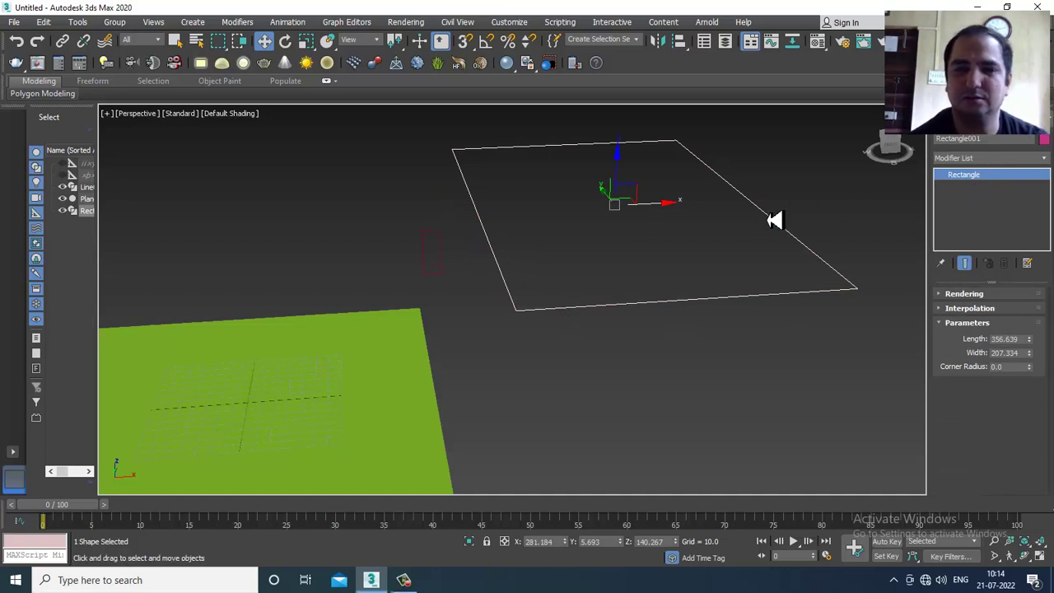
{"action": "left_click", "coordinate": [979, 160]}
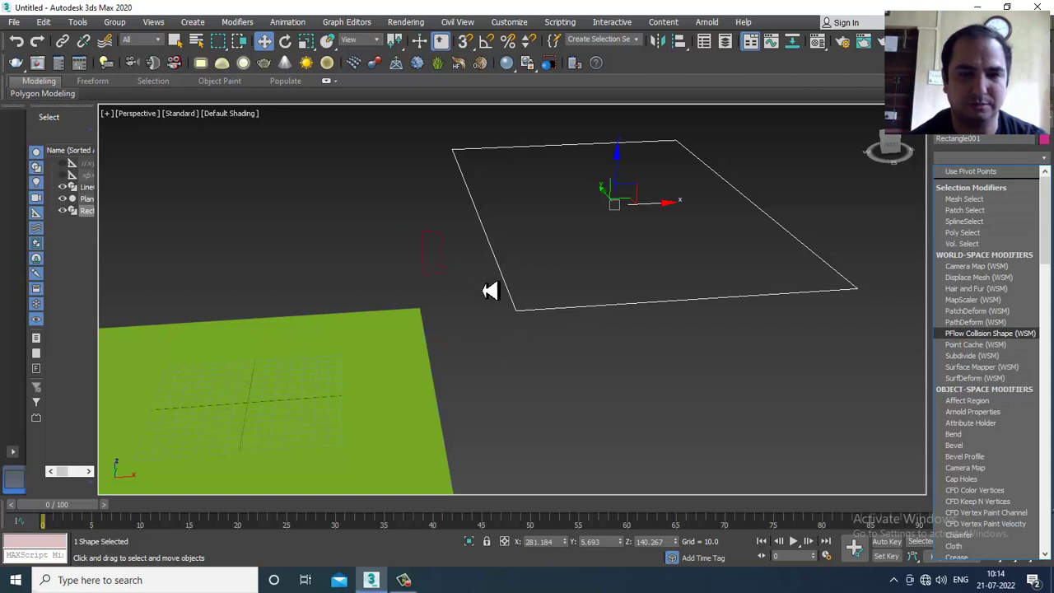
{"action": "type", "text": "b"}
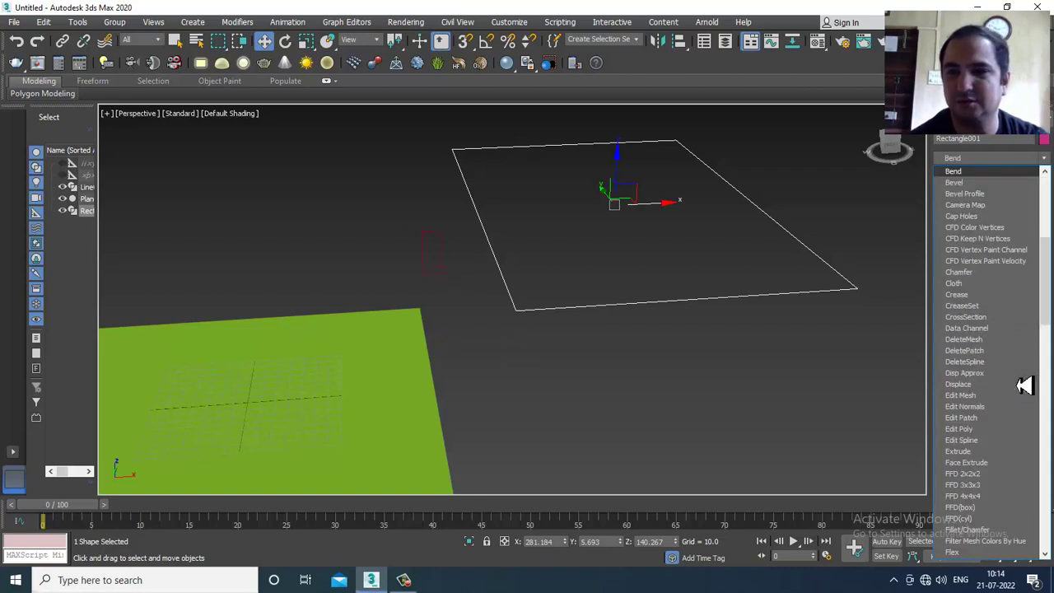
{"action": "left_click", "coordinate": [997, 194]}
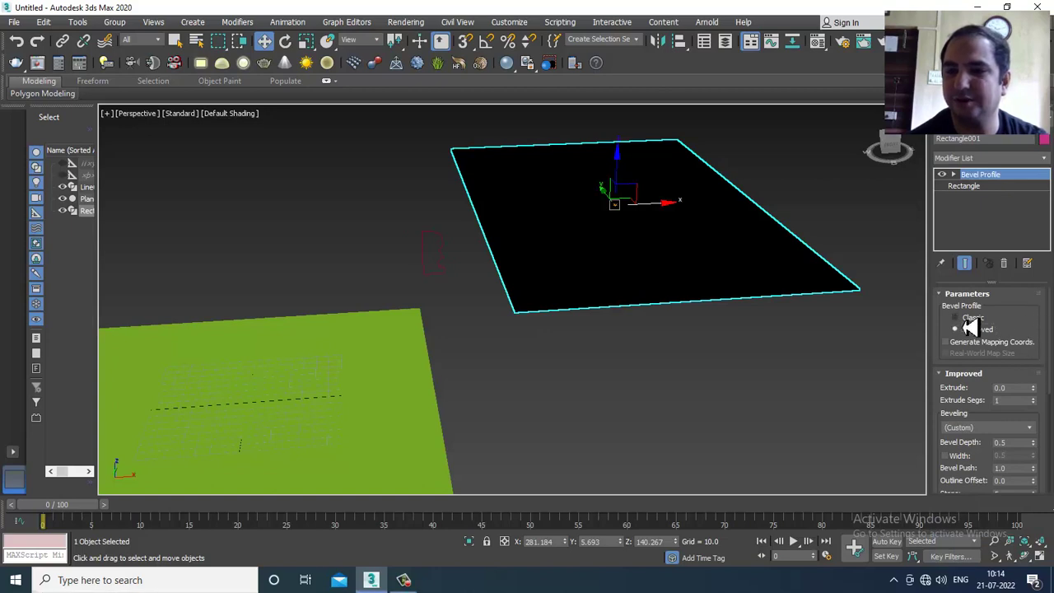
{"action": "left_click", "coordinate": [968, 318]}
{"action": "left_click", "coordinate": [988, 409]}
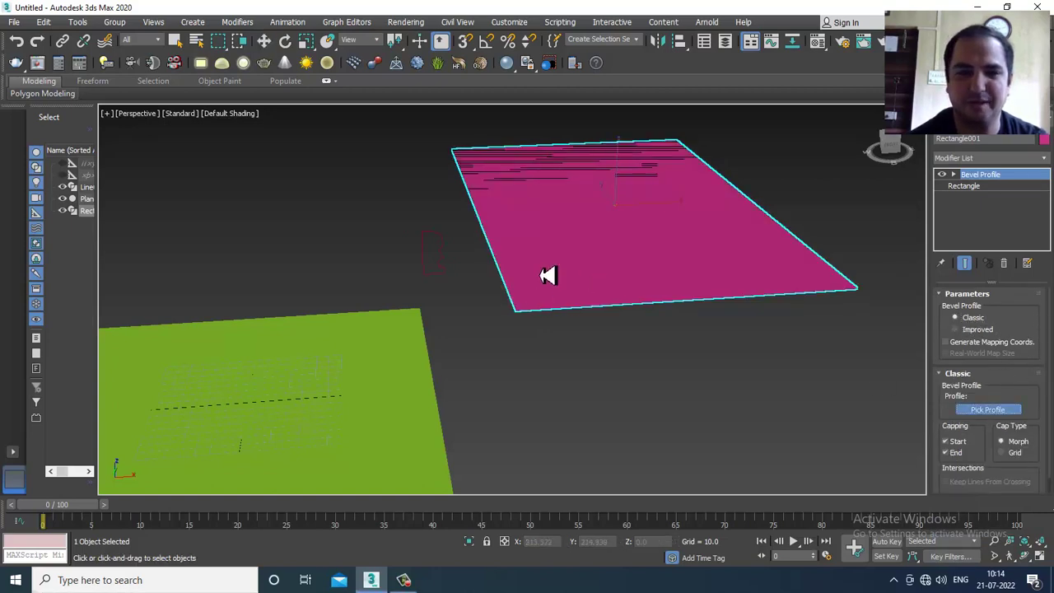
{"action": "left_click", "coordinate": [433, 284]}
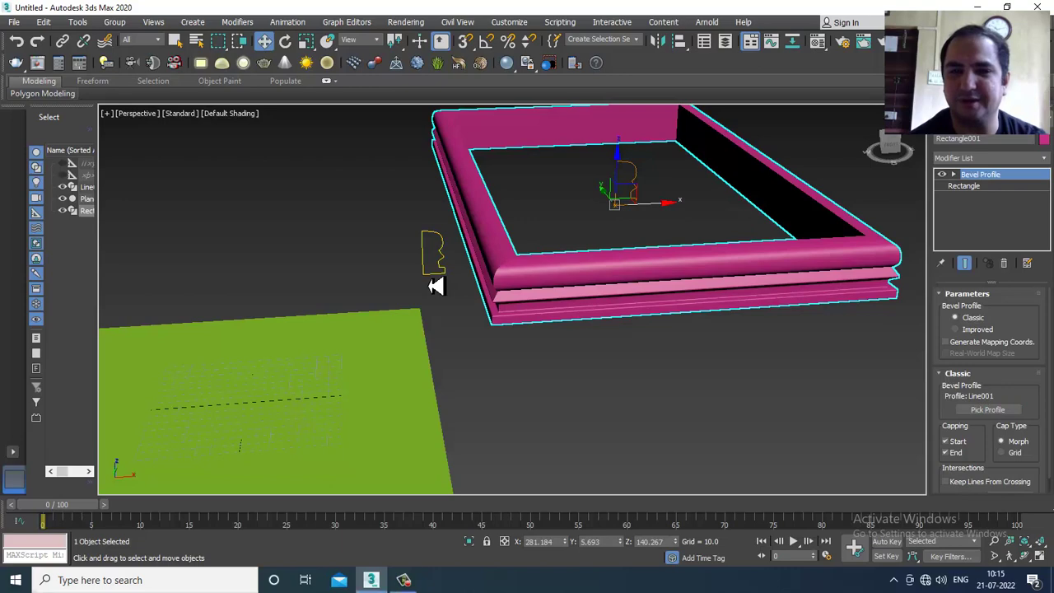
Step: Select the profile line's two upper vertices and return to whole-object editing
{"action": "middle_click_drag", "start_coordinate": [452, 280], "coordinate": [508, 277], "text": "alt"}
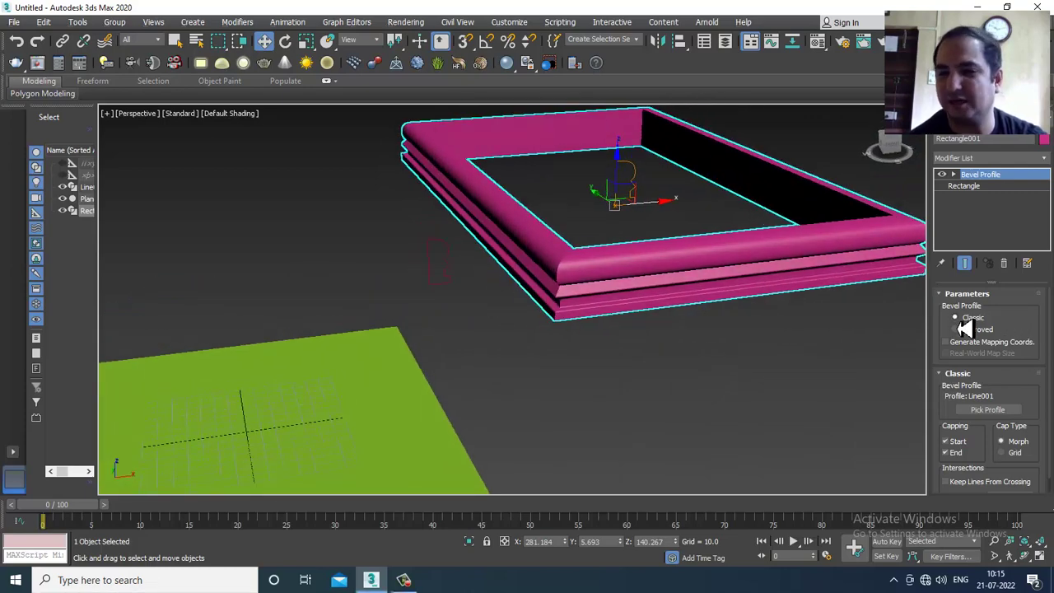
{"action": "middle_click_drag", "start_coordinate": [488, 289], "coordinate": [474, 240], "text": "alt"}
{"action": "left_click", "coordinate": [443, 264]}
{"action": "scroll", "coordinate": [448, 254], "scroll_direction": "up", "scroll_amount": 3}
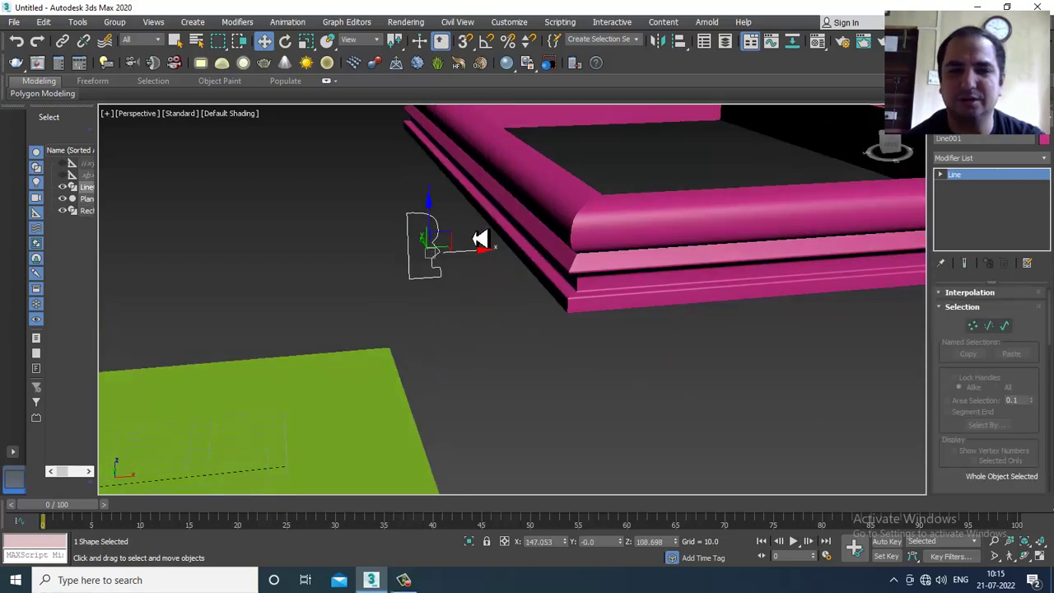
{"action": "key", "text": "1"}
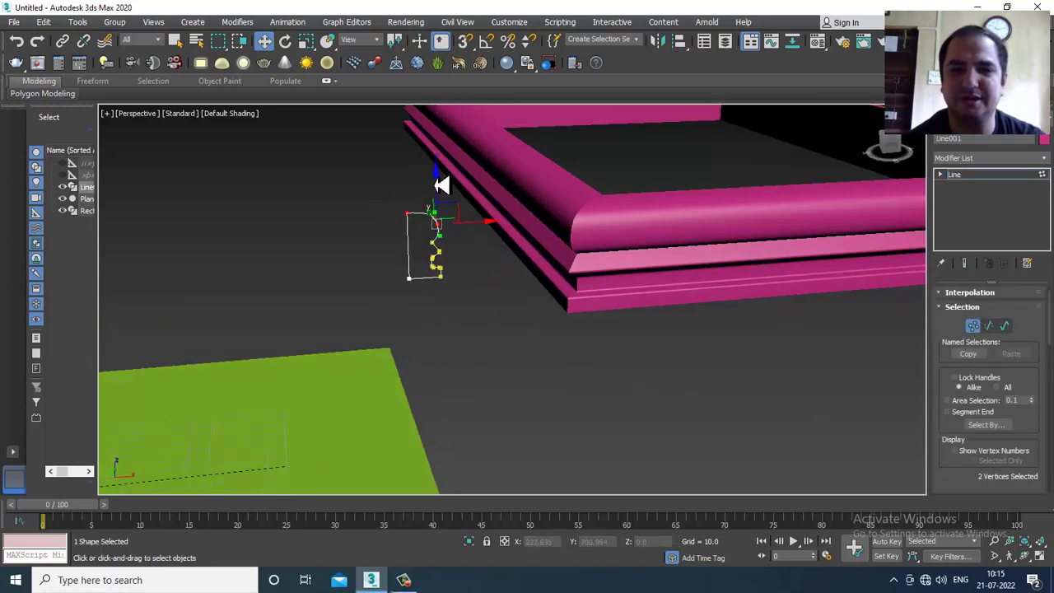
{"action": "middle_click_drag", "start_coordinate": [442, 184], "coordinate": [415, 258], "text": "alt"}
{"action": "middle_click_drag", "start_coordinate": [374, 205], "coordinate": [469, 237], "text": "alt"}
{"action": "left_click", "coordinate": [988, 175]}
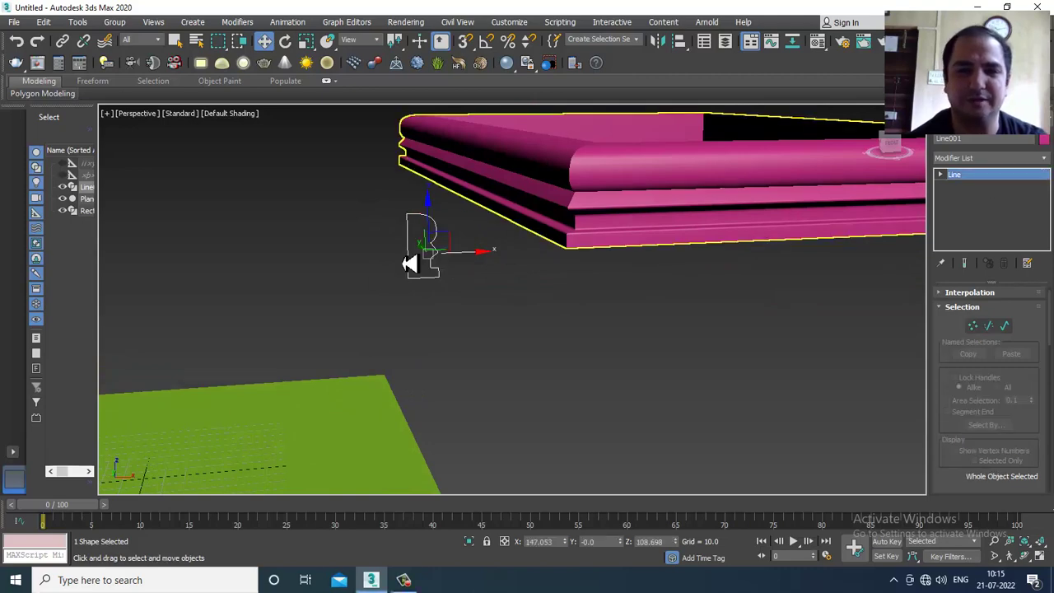
Step: Try scaling the whole profile line uniformly to 74 percent
{"action": "key", "text": "r"}
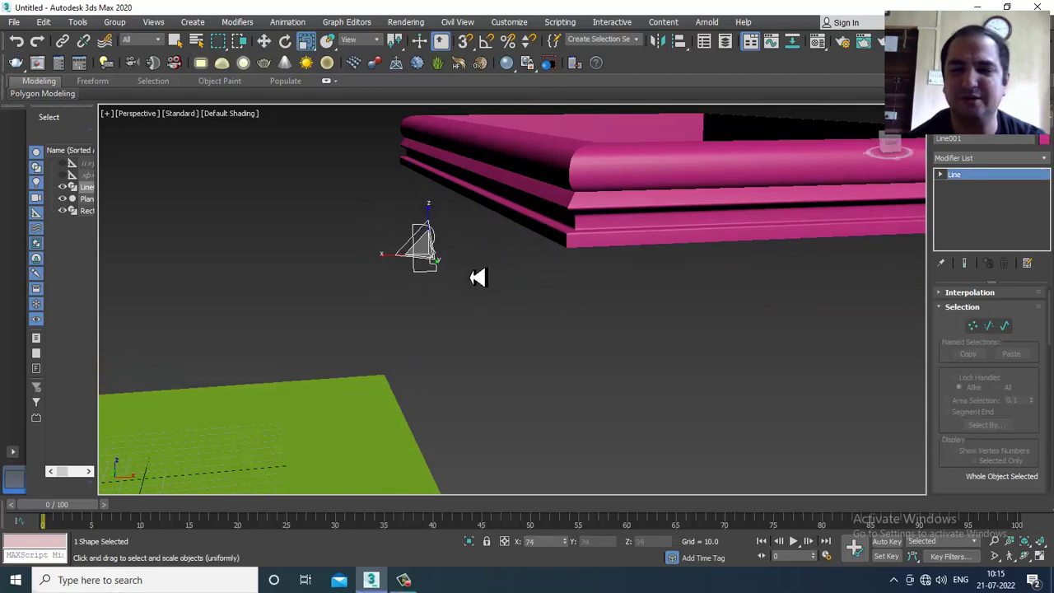
{"action": "middle_click_drag", "start_coordinate": [453, 254], "coordinate": [892, 367], "text": "alt"}
{"action": "middle_click_drag", "start_coordinate": [454, 266], "coordinate": [346, 233], "text": "alt"}
Step: Select the profile line's two upper vertices and turn on edged faces in the Perspective view
{"action": "key", "text": "1"}
{"action": "left_click_drag", "start_coordinate": [313, 160], "coordinate": [494, 344]}
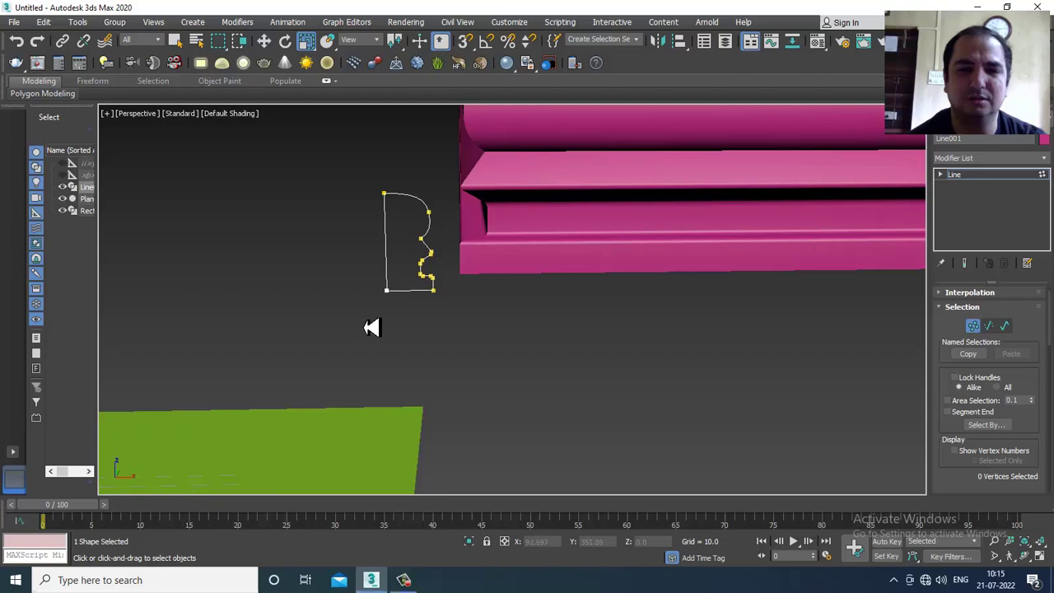
{"action": "scroll", "coordinate": [376, 299], "scroll_direction": "up", "scroll_amount": 3}
{"action": "scroll", "coordinate": [404, 194], "scroll_direction": "down", "scroll_amount": 4}
{"action": "middle_click_drag", "start_coordinate": [469, 223], "coordinate": [442, 234]}
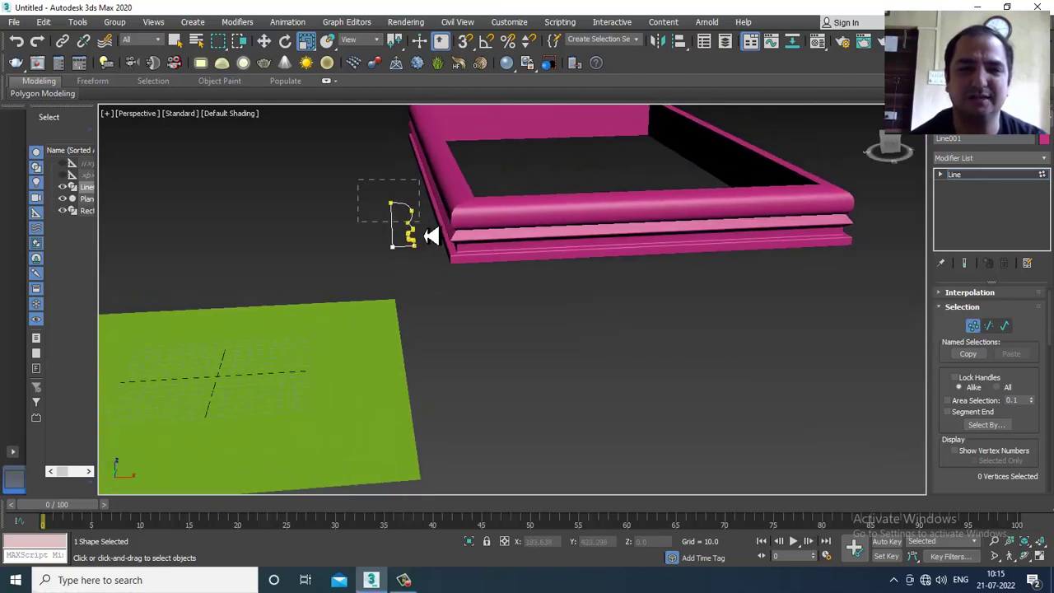
{"action": "left_click_drag", "start_coordinate": [445, 230], "coordinate": [443, 227]}
{"action": "scroll", "coordinate": [364, 205], "scroll_direction": "up", "scroll_amount": 3}
{"action": "key", "text": "w"}
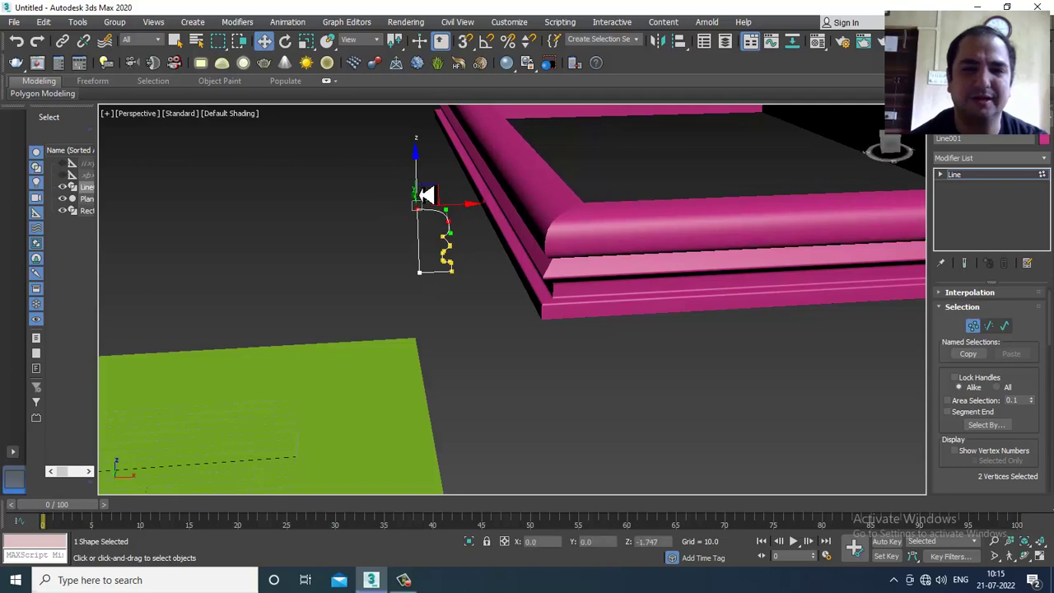
{"action": "mouse_move", "coordinate": [549, 211]}
{"action": "middle_mouse_down", "text": "alt"}
{"action": "mouse_move", "coordinate": [668, 242]}
{"action": "mouse_move", "coordinate": [650, 206]}
{"action": "mouse_move", "coordinate": [701, 229]}
{"action": "mouse_move", "coordinate": [675, 247]}
{"action": "mouse_move", "coordinate": [600, 258]}
{"action": "mouse_move", "coordinate": [591, 241]}
{"action": "mouse_move", "coordinate": [535, 237]}
{"action": "mouse_move", "coordinate": [601, 280]}
{"action": "mouse_move", "coordinate": [597, 268]}
{"action": "mouse_move", "coordinate": [508, 256]}
{"action": "middle_mouse_up", "text": "alt"}
{"action": "key", "text": "F4"}
{"action": "scroll", "coordinate": [462, 284], "scroll_direction": "up", "scroll_amount": 4}
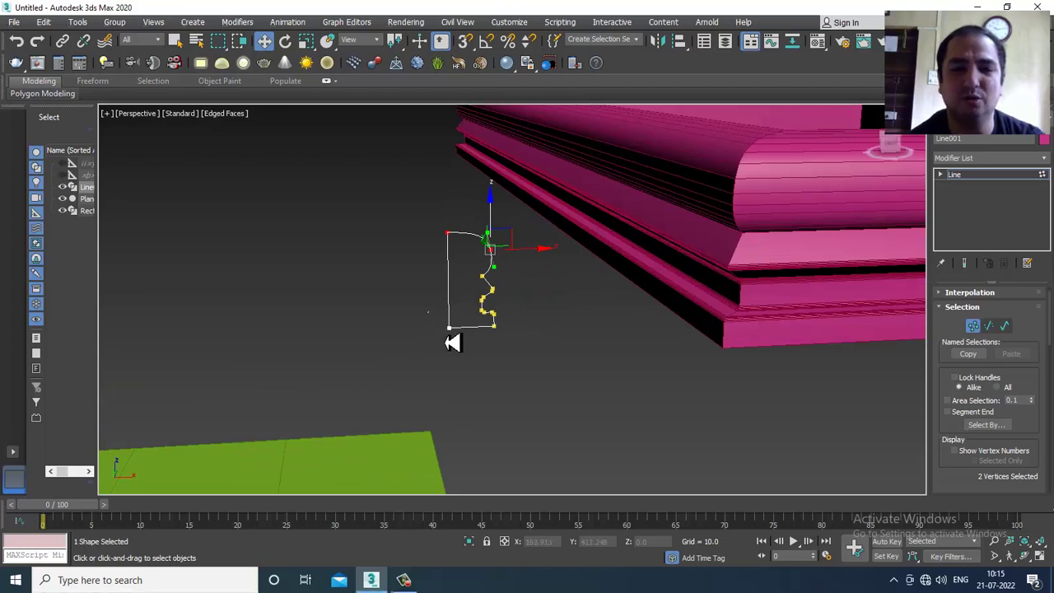
Step: Try to fillet the profile line's lower corner vertex on its straight side
{"action": "left_click_drag", "start_coordinate": [468, 359], "coordinate": [466, 357]}
{"action": "scroll", "coordinate": [948, 318], "scroll_direction": "down", "scroll_amount": 6}
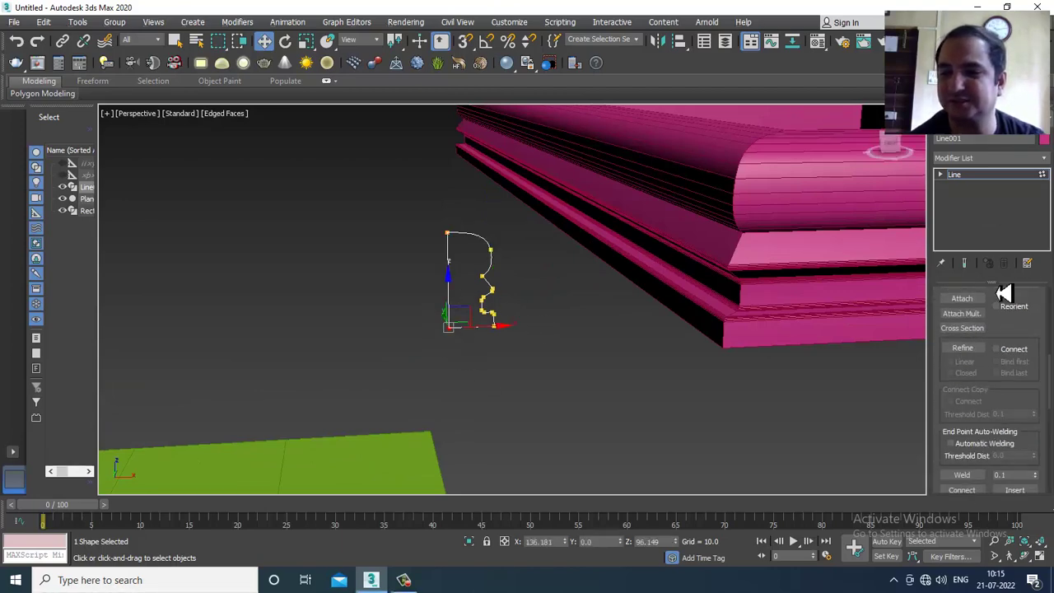
{"action": "scroll", "coordinate": [1029, 330], "scroll_direction": "down", "scroll_amount": 5}
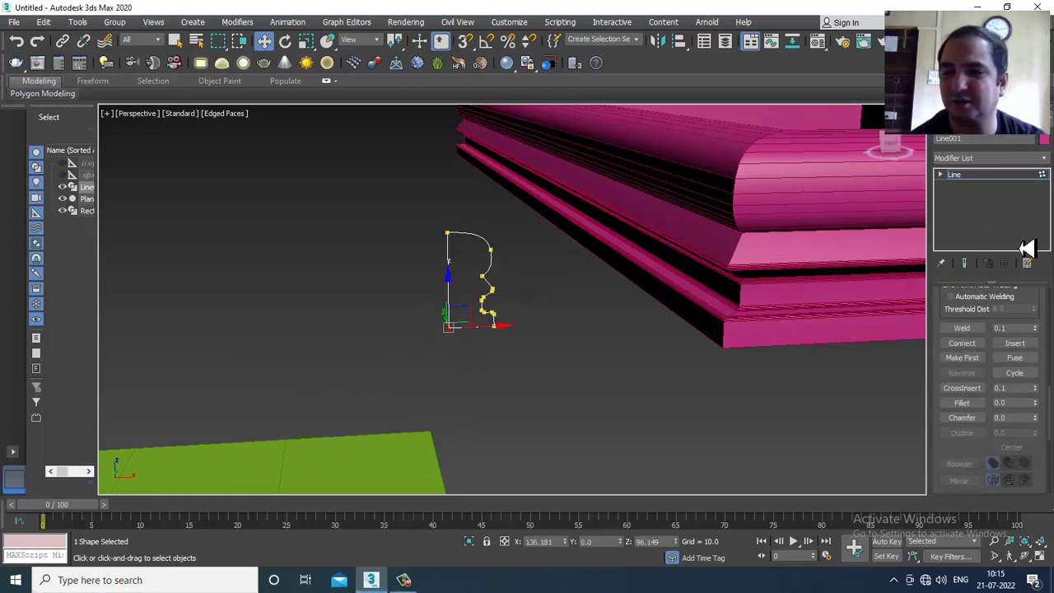
{"action": "left_click", "coordinate": [962, 402]}
{"action": "mouse_move", "coordinate": [456, 341]}
{"action": "left_mouse_down"}
{"action": "mouse_move", "coordinate": [447, 313]}
{"action": "mouse_move", "coordinate": [462, 331]}
{"action": "left_mouse_up"}
{"action": "right_click", "coordinate": [463, 331]}
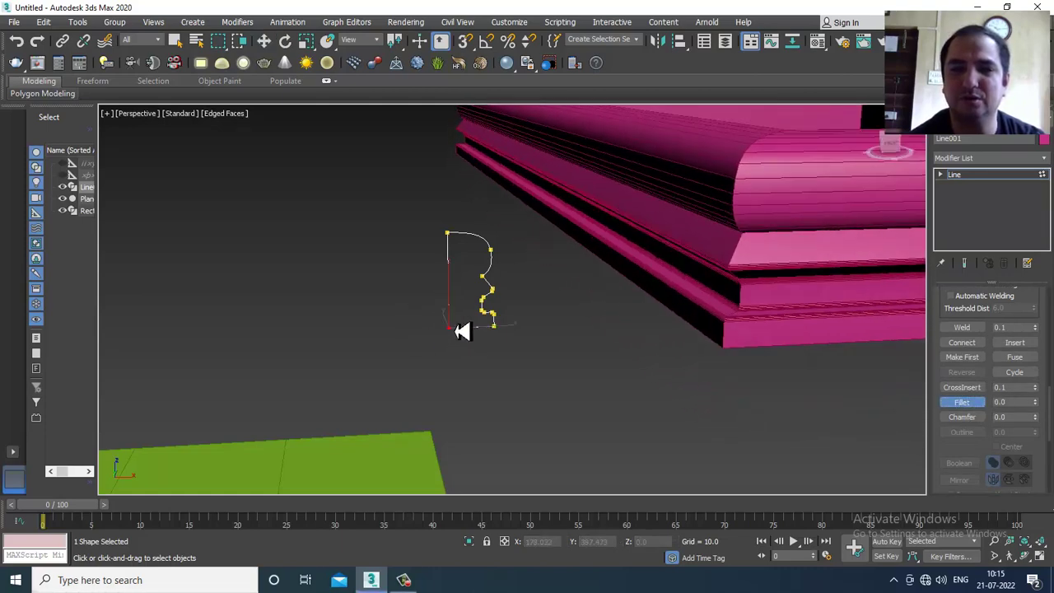
{"action": "middle_click_drag", "start_coordinate": [694, 329], "coordinate": [719, 306], "text": "alt"}
{"action": "key", "text": "w"}
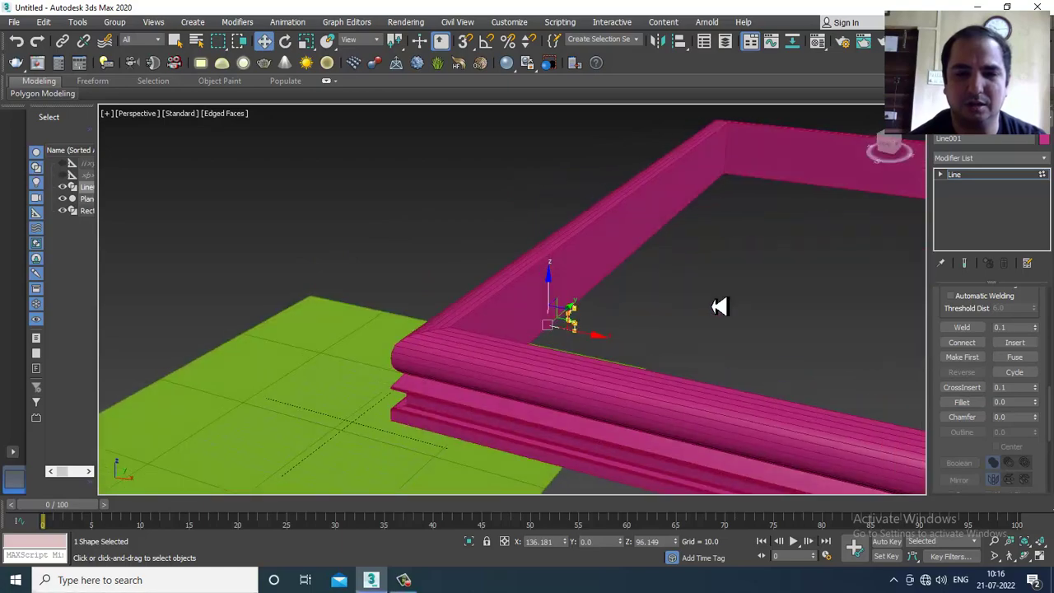
Step: Select the bevelled frame and move its Bevel Profile's Profile Gizmo along X to about 371
{"action": "left_click", "coordinate": [977, 176]}
{"action": "left_click", "coordinate": [627, 236]}
{"action": "scroll", "coordinate": [633, 227], "scroll_direction": "down", "scroll_amount": 5}
{"action": "middle_click_drag", "start_coordinate": [633, 227], "coordinate": [710, 257], "text": "alt"}
{"action": "left_click", "coordinate": [952, 176]}
{"action": "left_click", "coordinate": [987, 186]}
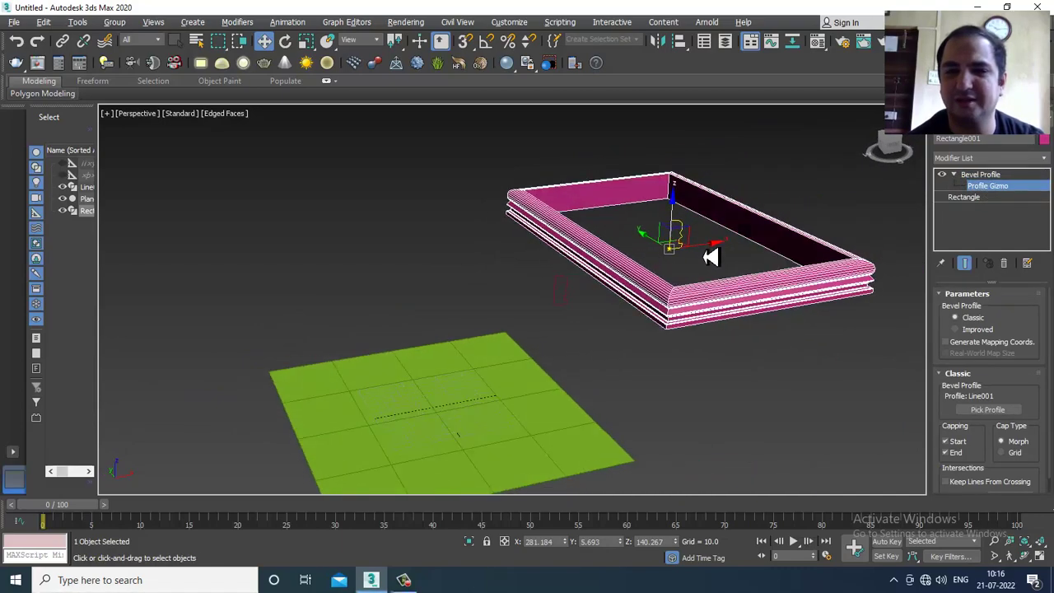
{"action": "scroll", "coordinate": [699, 254], "scroll_direction": "up", "scroll_amount": 5}
{"action": "scroll", "coordinate": [673, 240], "scroll_direction": "down", "scroll_amount": 4}
{"action": "left_click_drag", "start_coordinate": [673, 225], "coordinate": [852, 259]}
{"action": "scroll", "coordinate": [704, 224], "scroll_direction": "down", "scroll_amount": 5}
{"action": "middle_click_drag", "start_coordinate": [704, 224], "coordinate": [744, 254], "text": "alt"}
{"action": "left_click_drag", "start_coordinate": [723, 230], "coordinate": [759, 219]}
{"action": "middle_click_drag", "start_coordinate": [760, 219], "coordinate": [681, 228], "text": "alt"}
{"action": "scroll", "coordinate": [691, 220], "scroll_direction": "up", "scroll_amount": 3}
{"action": "scroll", "coordinate": [681, 228], "scroll_direction": "up", "scroll_amount": 3}
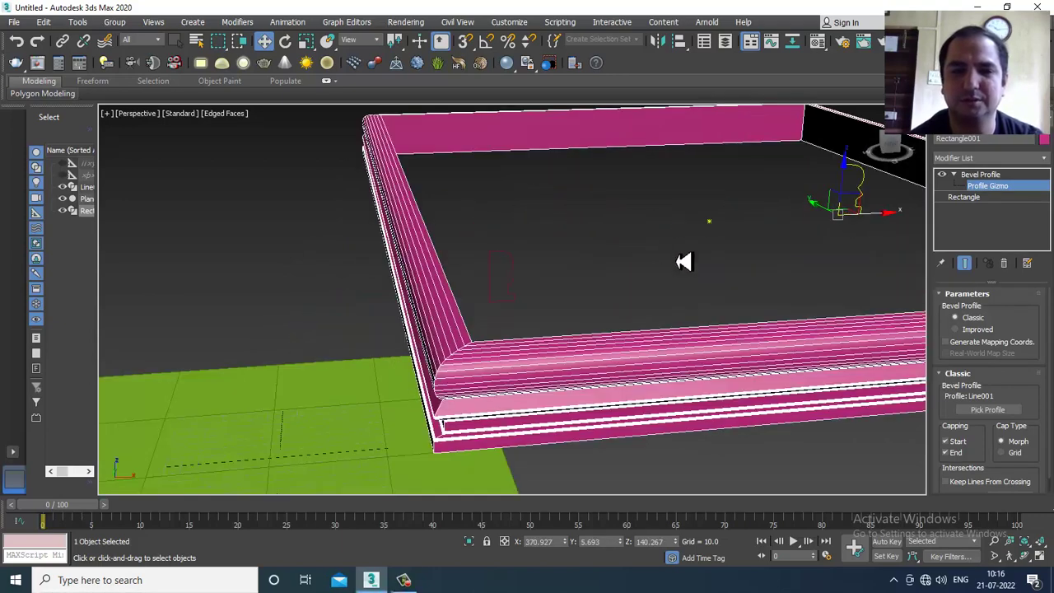
Step: Convert the frame to an Editable Poly
{"action": "right_click", "coordinate": [581, 334]}
{"action": "mouse_move", "coordinate": [663, 482]}
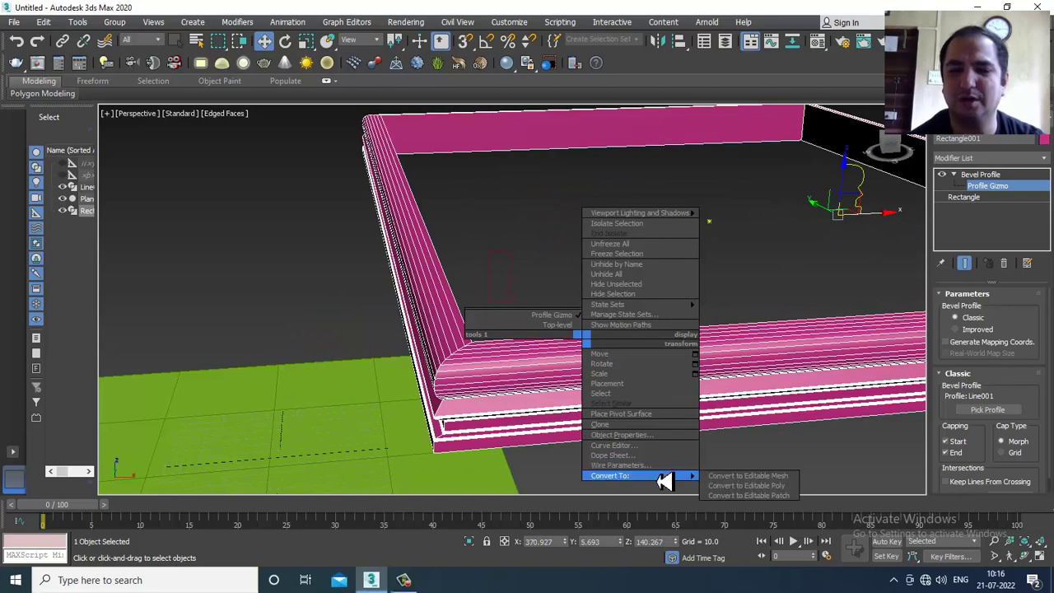
{"action": "left_click", "coordinate": [749, 485]}
{"action": "mouse_move", "coordinate": [604, 321]}
{"action": "middle_mouse_down", "text": "alt"}
{"action": "mouse_move", "coordinate": [537, 313]}
{"action": "mouse_move", "coordinate": [536, 278]}
{"action": "mouse_move", "coordinate": [609, 294]}
{"action": "mouse_move", "coordinate": [618, 280]}
{"action": "middle_mouse_up", "text": "alt"}
{"action": "key", "text": "F4"}
{"action": "key", "text": "F4"}
Step: Select the ring of vertical corner edges on the frame's inner walls and connect them with 1 segment
{"action": "left_click", "coordinate": [971, 309]}
{"action": "left_click", "coordinate": [621, 221]}
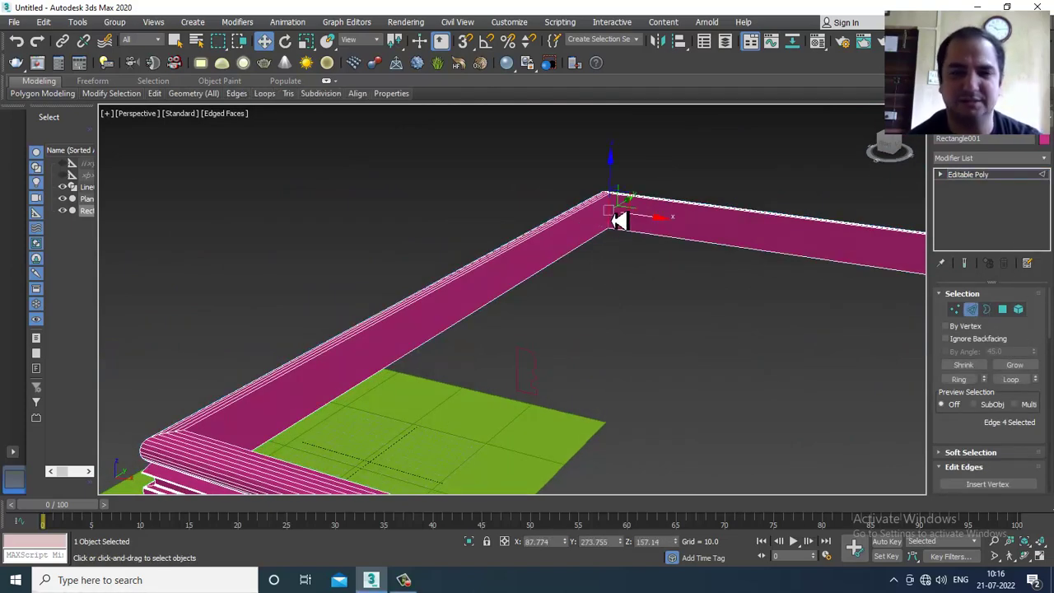
{"action": "key", "text": "alt+r"}
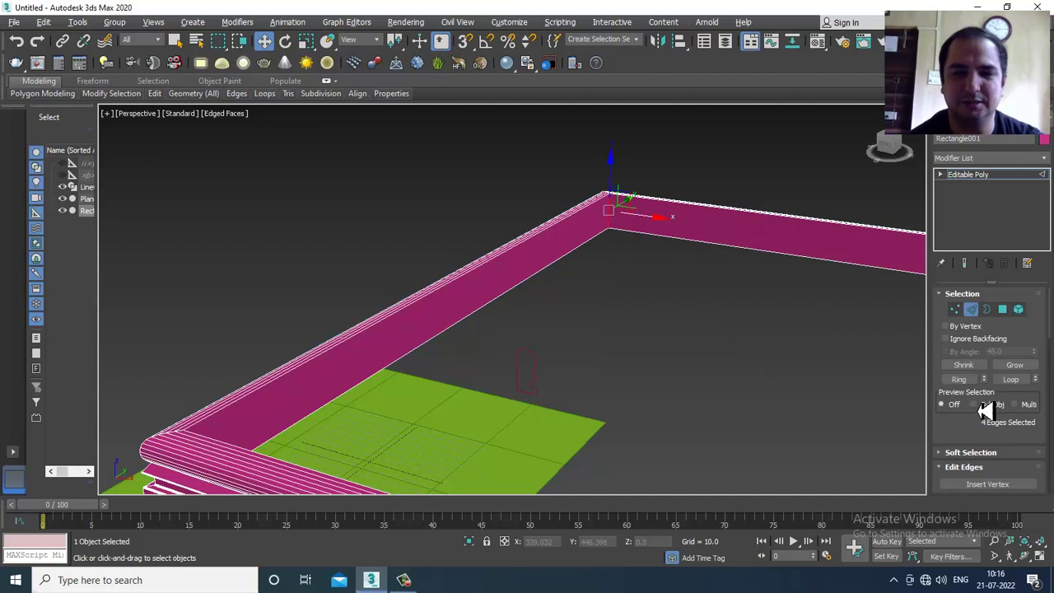
{"action": "left_click_drag", "start_coordinate": [980, 436], "coordinate": [997, 217]}
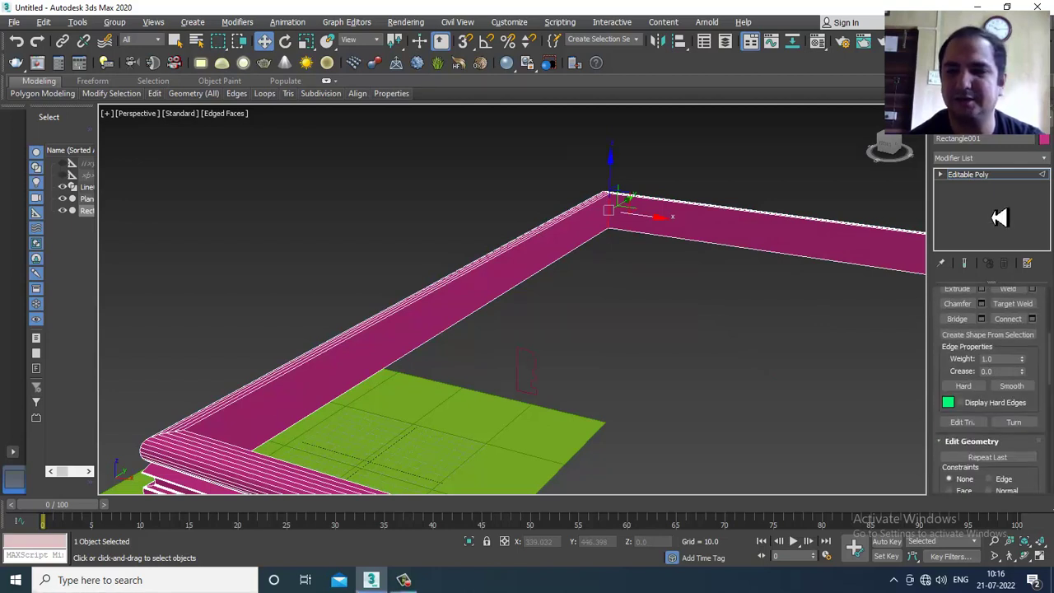
{"action": "left_click", "coordinate": [1031, 318]}
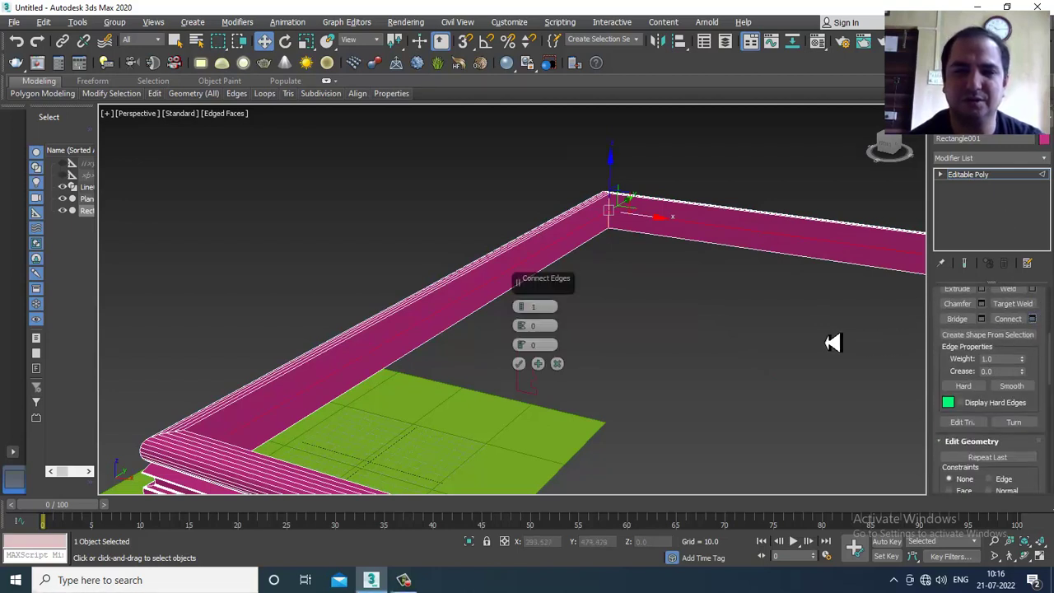
{"action": "left_click", "coordinate": [524, 367]}
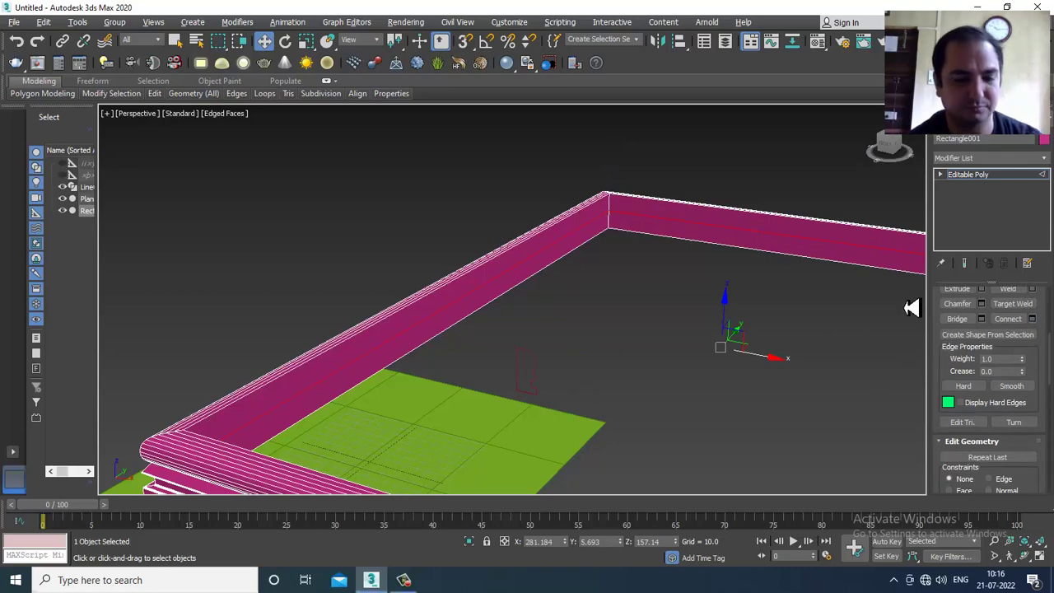
Step: Bridge the upper polygons of the frame's two long inner walls to close the opening, and return to whole-object editing
{"action": "key", "text": "4"}
{"action": "left_click", "coordinate": [522, 284]}
{"action": "middle_click_drag", "start_coordinate": [527, 285], "coordinate": [786, 305], "text": "alt"}
{"action": "left_click", "coordinate": [778, 307], "text": "ctrl"}
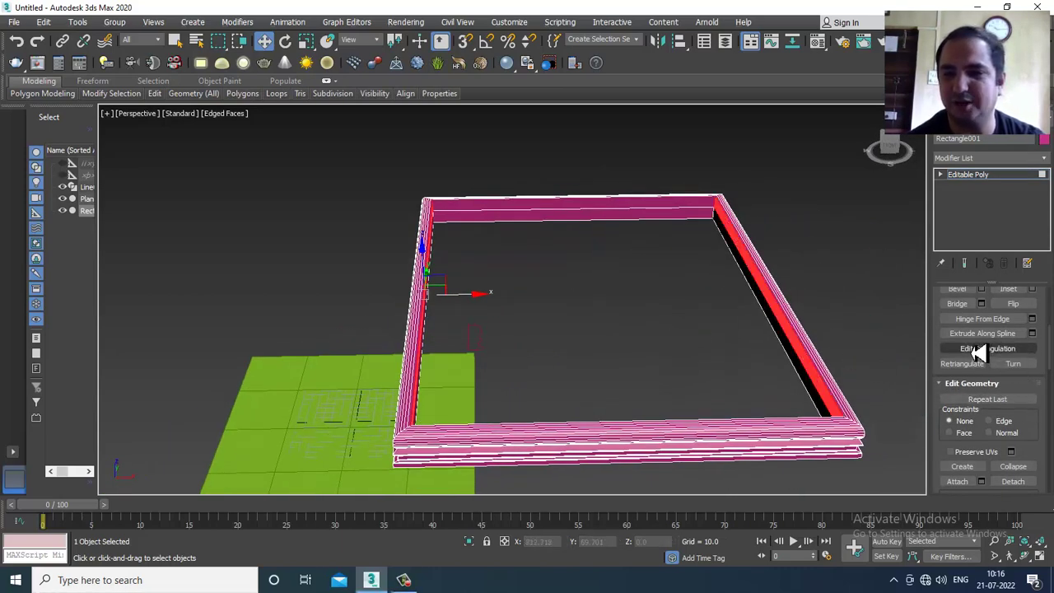
{"action": "left_click", "coordinate": [958, 304]}
{"action": "middle_click_drag", "start_coordinate": [768, 365], "coordinate": [738, 338], "text": "alt"}
{"action": "scroll", "coordinate": [680, 355], "scroll_direction": "up", "scroll_amount": 2}
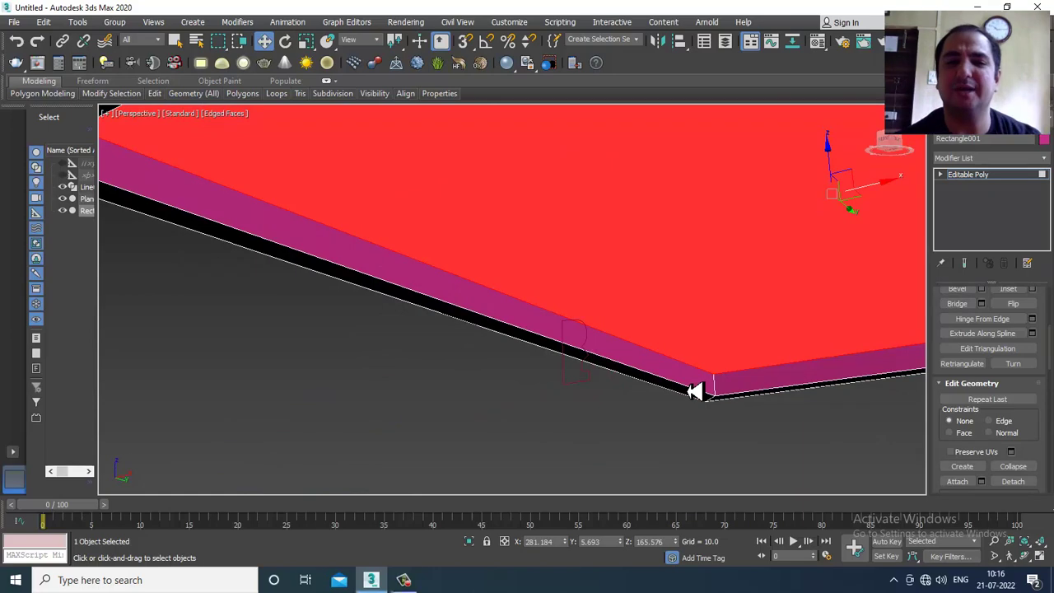
{"action": "scroll", "coordinate": [599, 368], "scroll_direction": "down", "scroll_amount": 5}
{"action": "middle_click_drag", "start_coordinate": [640, 379], "coordinate": [612, 376], "text": "alt"}
{"action": "scroll", "coordinate": [612, 377], "scroll_direction": "up", "scroll_amount": 5}
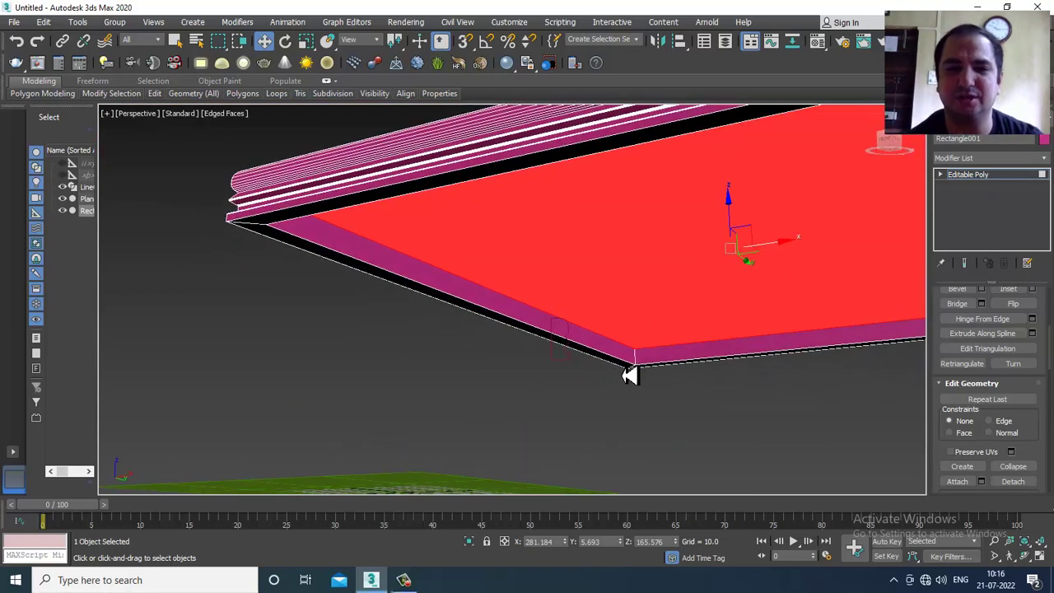
{"action": "left_click", "coordinate": [986, 177]}
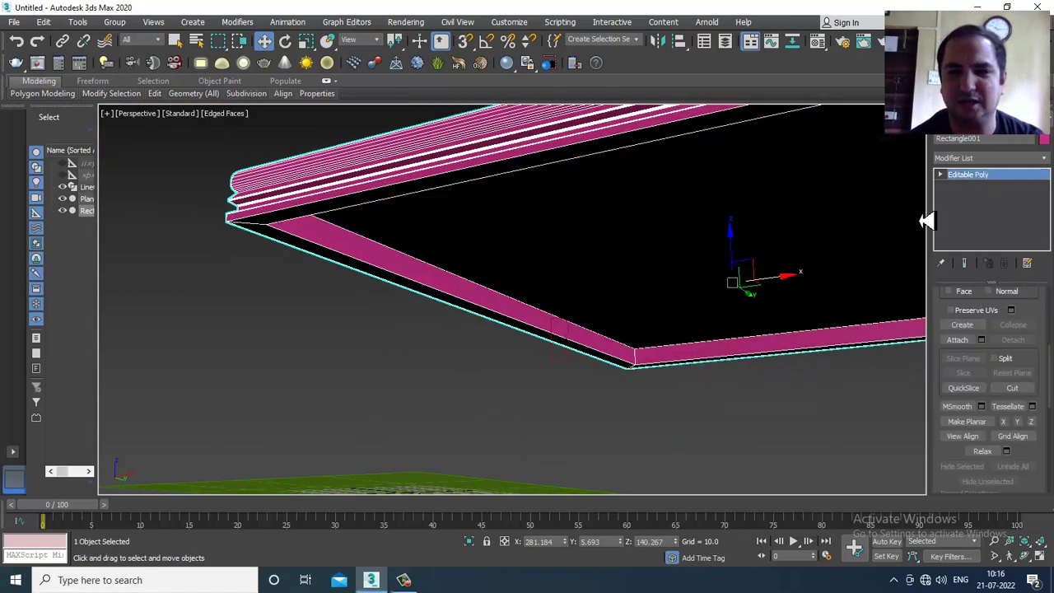
Step: In the Top view, select the vertices at the frame's far end and move them along Y to about 332
{"action": "key", "text": "alt+w"}
{"action": "key", "text": "alt+w"}
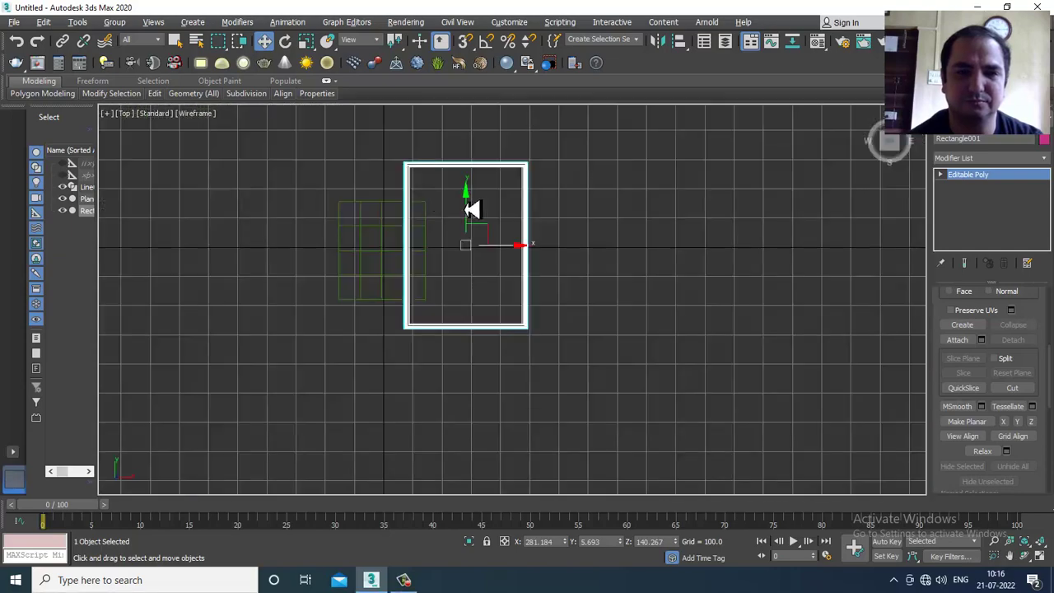
{"action": "scroll", "coordinate": [428, 202], "scroll_direction": "up", "scroll_amount": 3}
{"action": "middle_click_drag", "start_coordinate": [482, 223], "coordinate": [571, 294]}
{"action": "key", "text": "2"}
{"action": "left_click", "coordinate": [556, 188]}
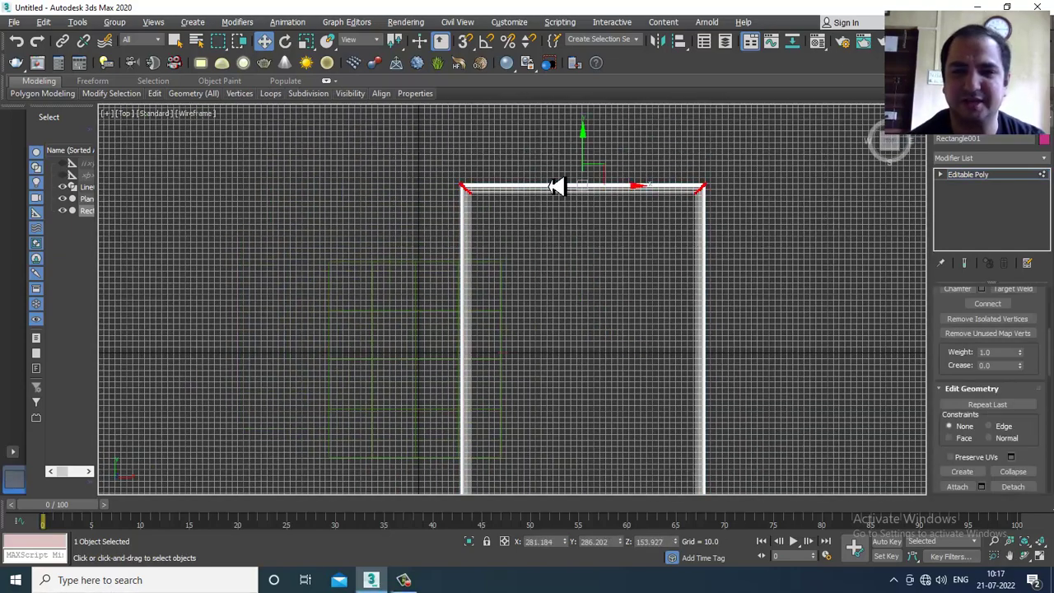
{"action": "left_click_drag", "start_coordinate": [584, 148], "coordinate": [604, 120]}
{"action": "middle_click_drag", "start_coordinate": [670, 181], "coordinate": [685, 192]}
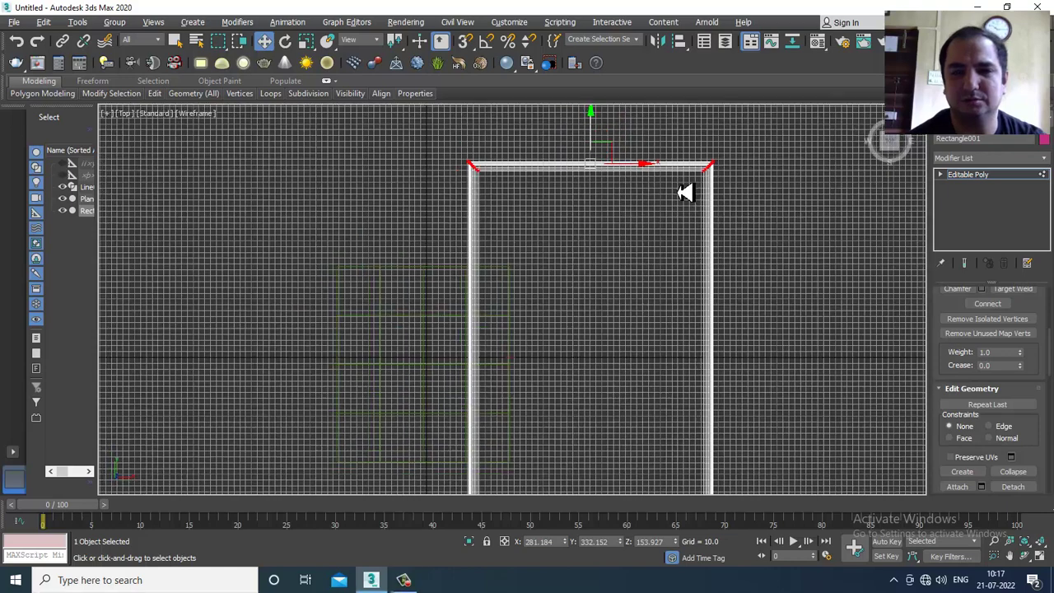
Step: Draw a circle spline of radius about 121 overlapping the frame's far end in the Top view
{"action": "left_click", "coordinate": [940, 137]}
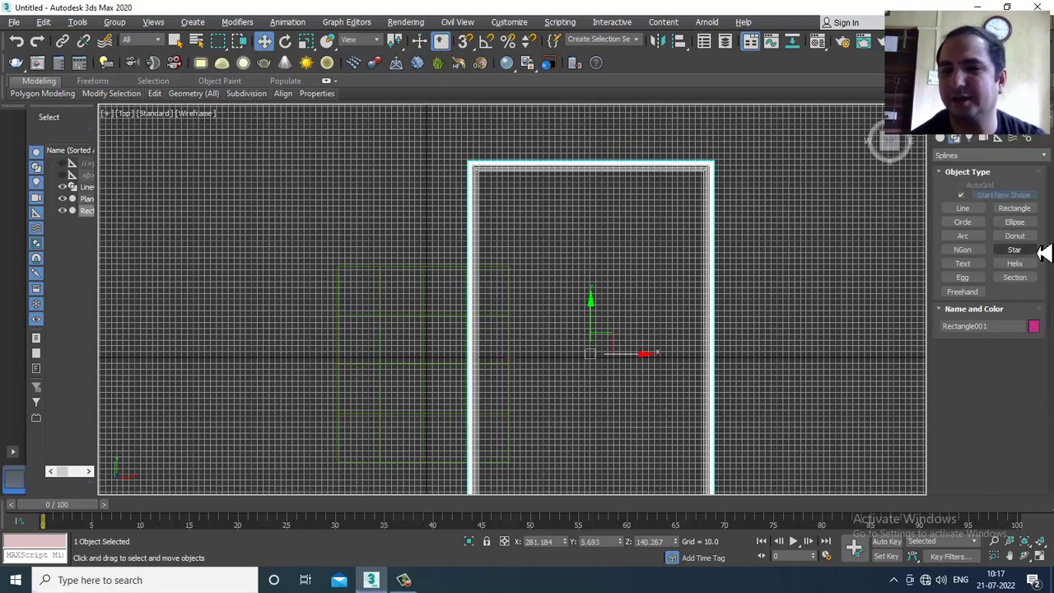
{"action": "left_click", "coordinate": [962, 222]}
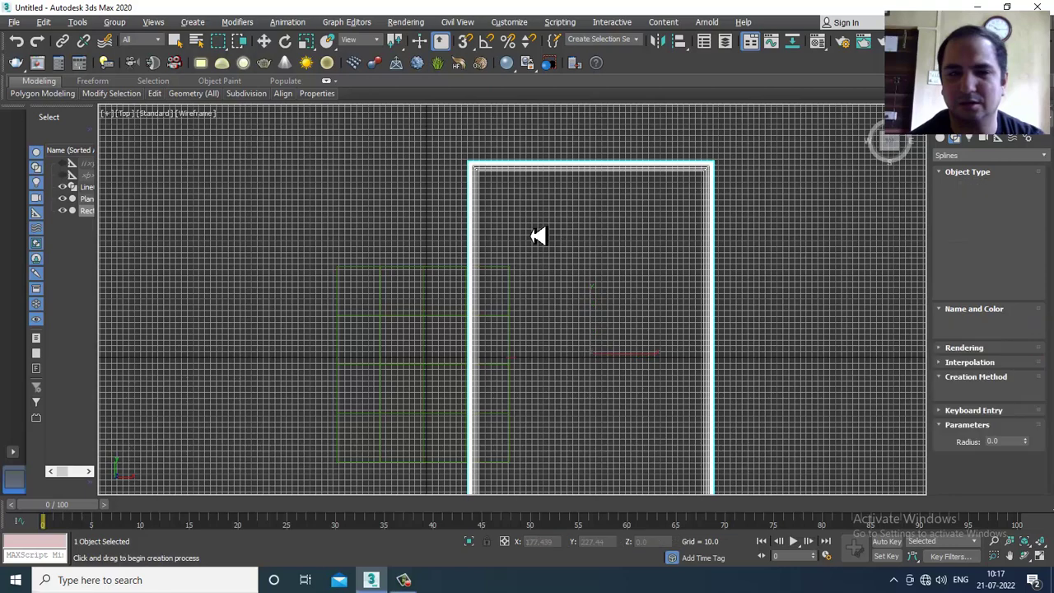
{"action": "left_click_drag", "start_coordinate": [592, 220], "coordinate": [637, 287]}
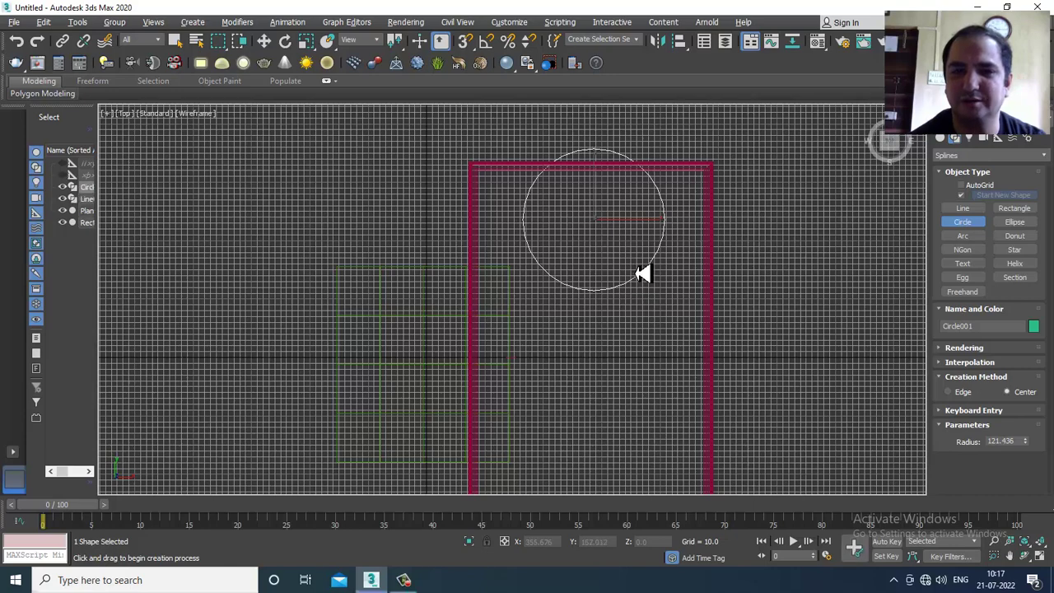
{"action": "key", "text": "w"}
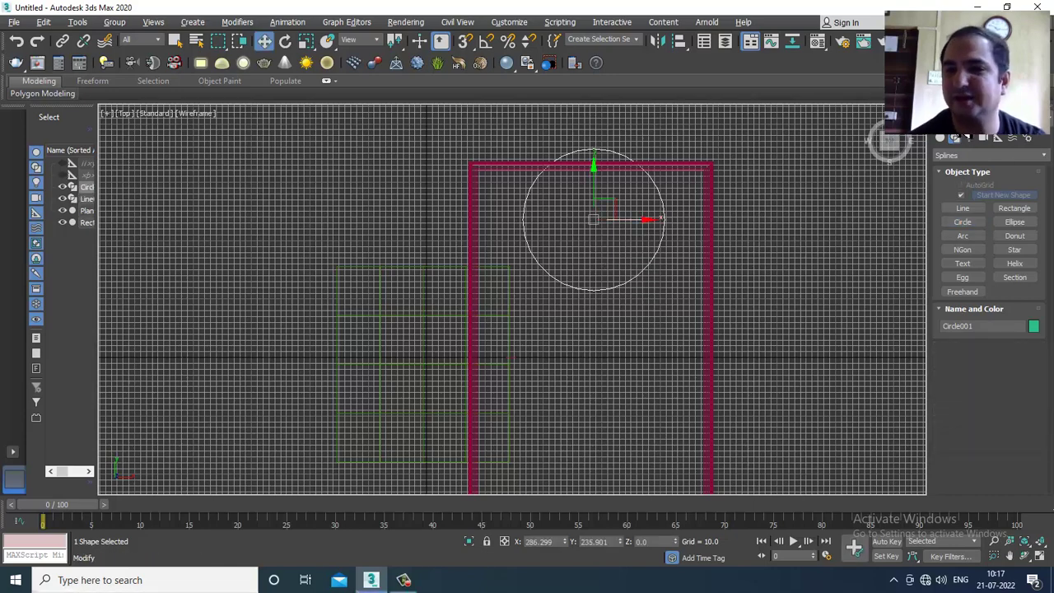
Step: Convert the circle to an Editable Spline and make one concentric copy of it scaled to about 78 percent
{"action": "left_click", "coordinate": [954, 138]}
{"action": "right_click", "coordinate": [978, 176]}
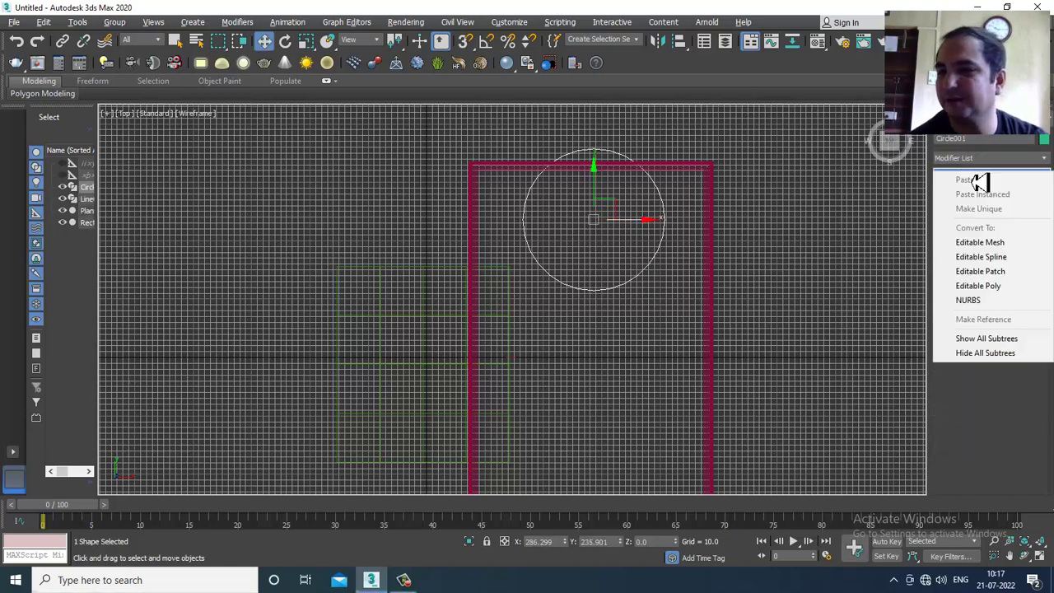
{"action": "left_click", "coordinate": [1014, 257]}
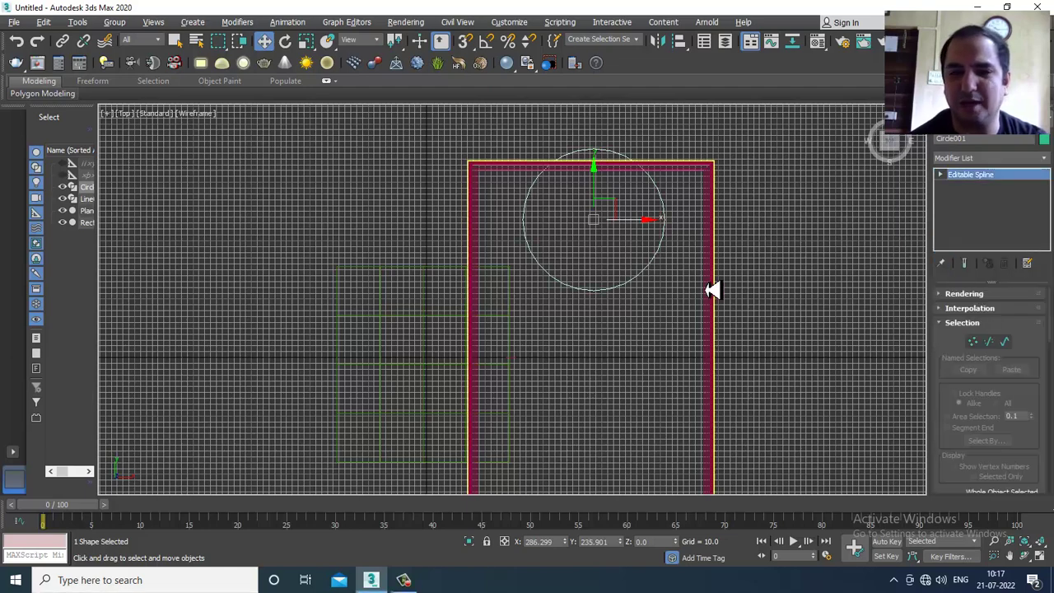
{"action": "key", "text": "r"}
{"action": "mouse_move", "coordinate": [607, 229]}
{"action": "left_mouse_down"}
{"action": "mouse_move", "coordinate": [643, 276]}
{"action": "mouse_move", "coordinate": [623, 247]}
{"action": "mouse_move", "coordinate": [632, 249]}
{"action": "left_mouse_up"}
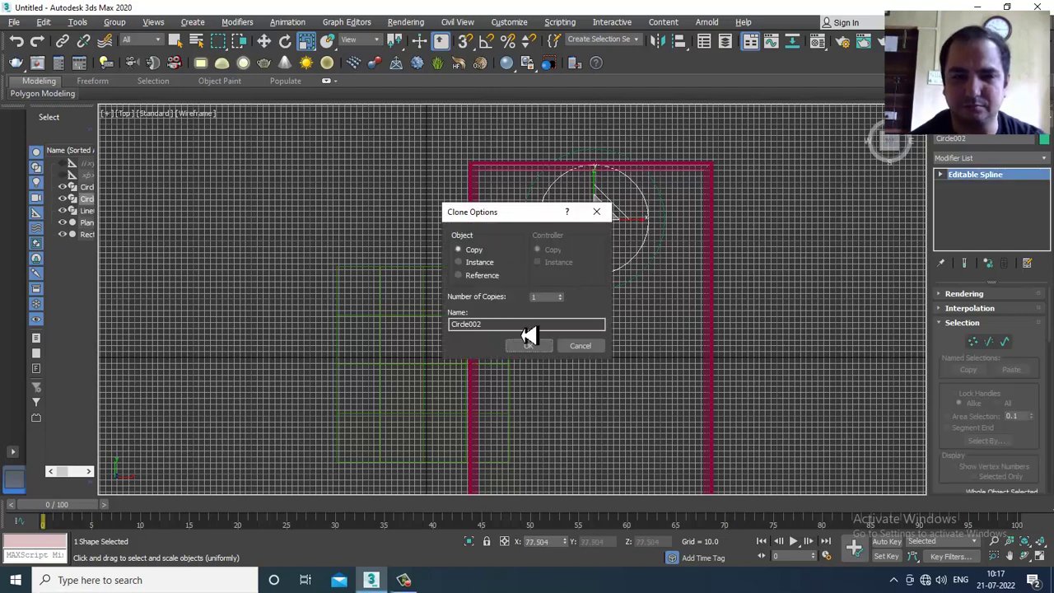
{"action": "left_click", "coordinate": [527, 346]}
Step: Attach the outer circle to the inner circle's spline
{"action": "left_click_drag", "start_coordinate": [948, 480], "coordinate": [947, 220]}
{"action": "left_click", "coordinate": [962, 344]}
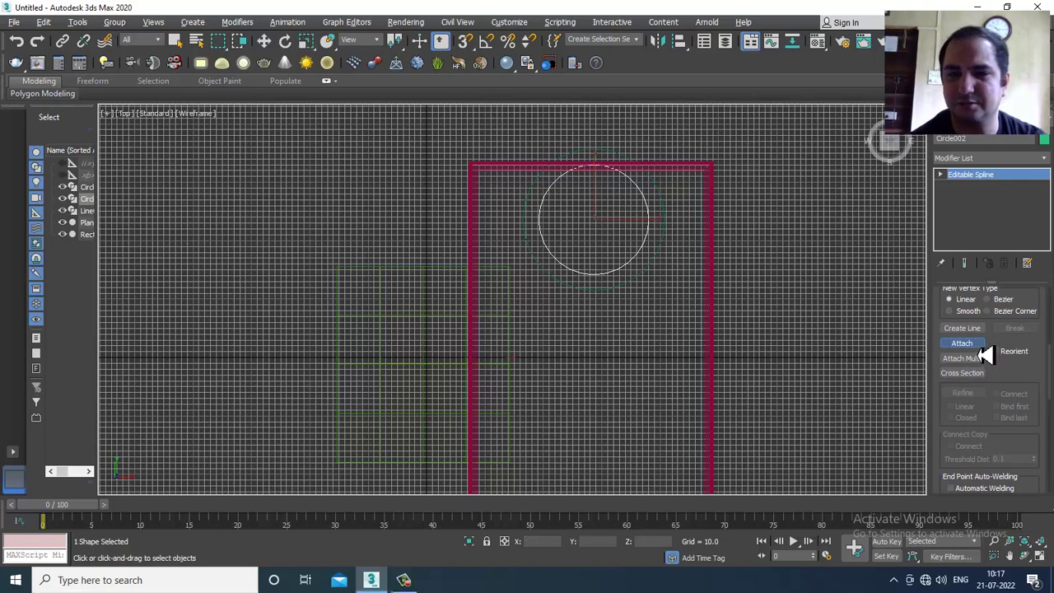
{"action": "left_click", "coordinate": [978, 347]}
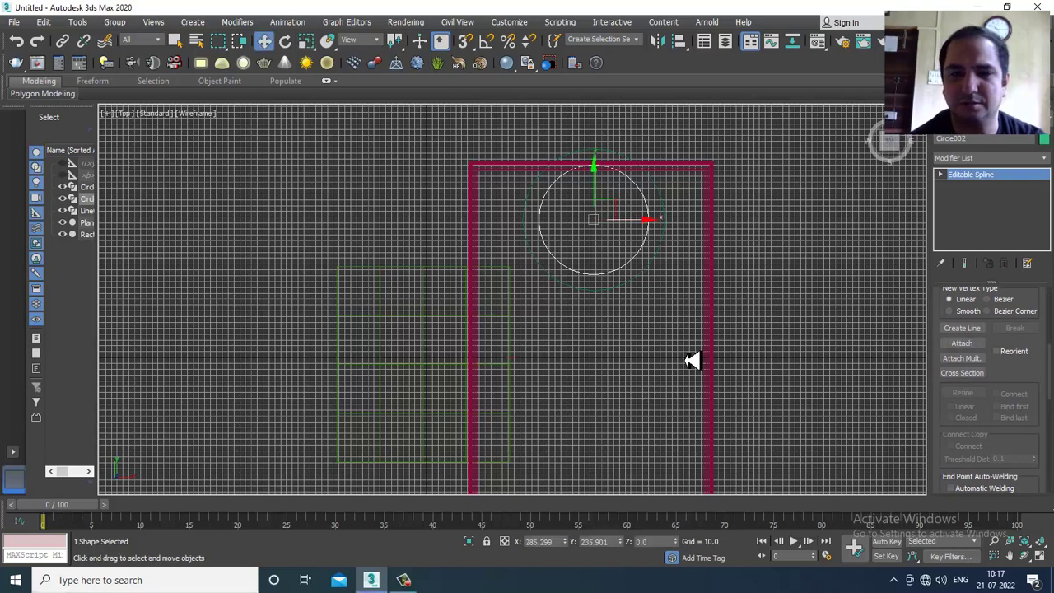
{"action": "left_click", "coordinate": [971, 343]}
{"action": "left_click", "coordinate": [619, 296]}
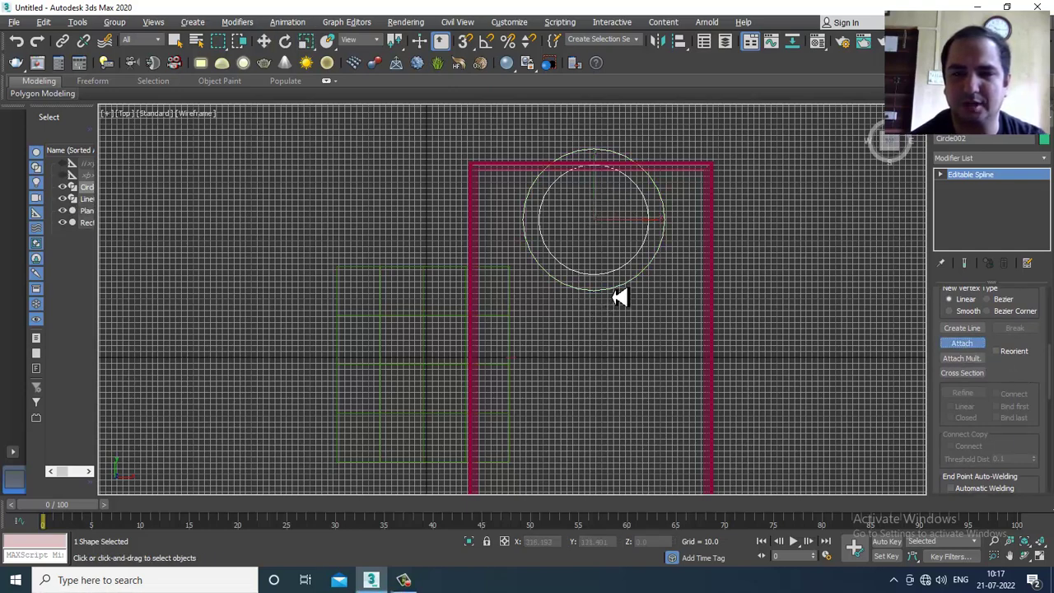
{"action": "right_click", "coordinate": [620, 296]}
Step: Move the attached circles along X to about 801, clear of the frame, and show them in the Perspective view
{"action": "left_click_drag", "start_coordinate": [651, 224], "coordinate": [947, 235]}
{"action": "middle_click_drag", "start_coordinate": [948, 236], "coordinate": [447, 240]}
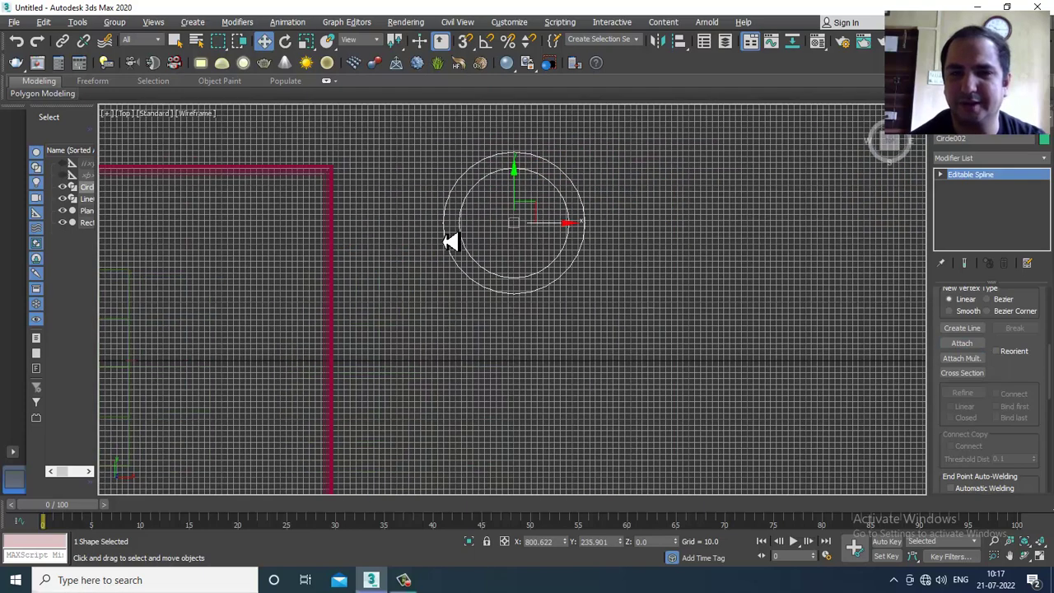
{"action": "key", "text": "alt+w"}
{"action": "key", "text": "alt+w"}
{"action": "middle_click_drag", "start_coordinate": [788, 381], "coordinate": [695, 390], "text": "alt"}
{"action": "scroll", "coordinate": [695, 390], "scroll_direction": "up", "scroll_amount": 3}
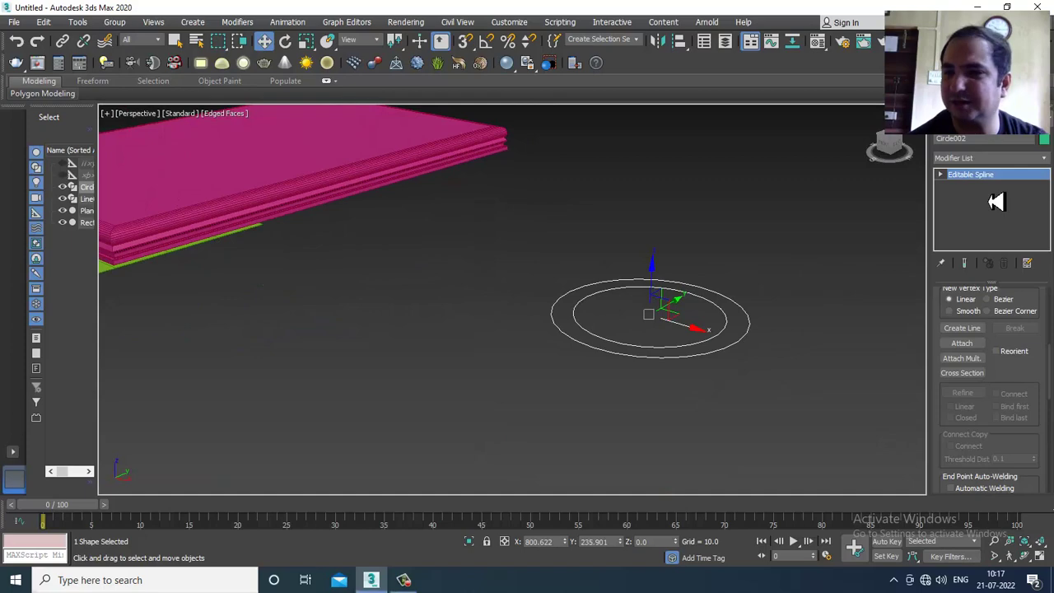
Step: Try to extrude the attached circles into a ring with an amount of 12
{"action": "left_click", "coordinate": [986, 158]}
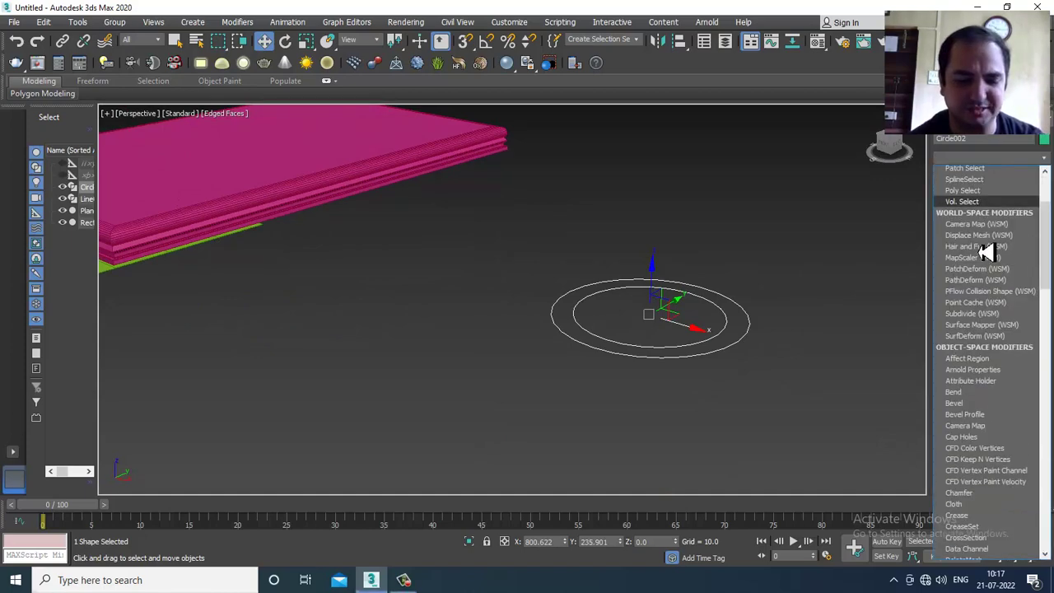
{"action": "scroll", "coordinate": [985, 251], "scroll_direction": "down", "scroll_amount": 10}
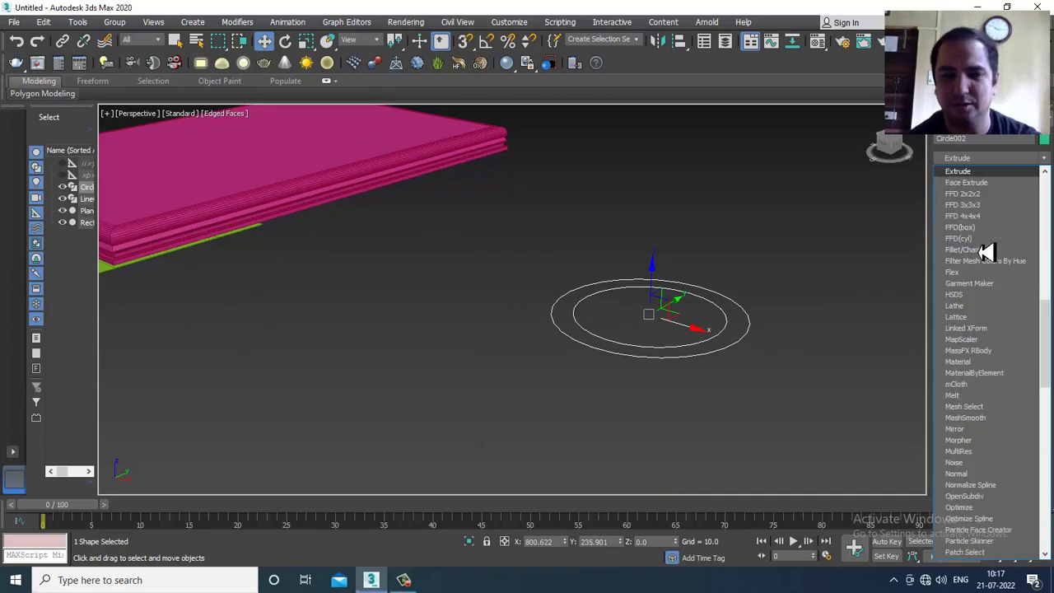
{"action": "key", "text": "Return"}
{"action": "left_click_drag", "start_coordinate": [1029, 313], "coordinate": [1029, 297]}
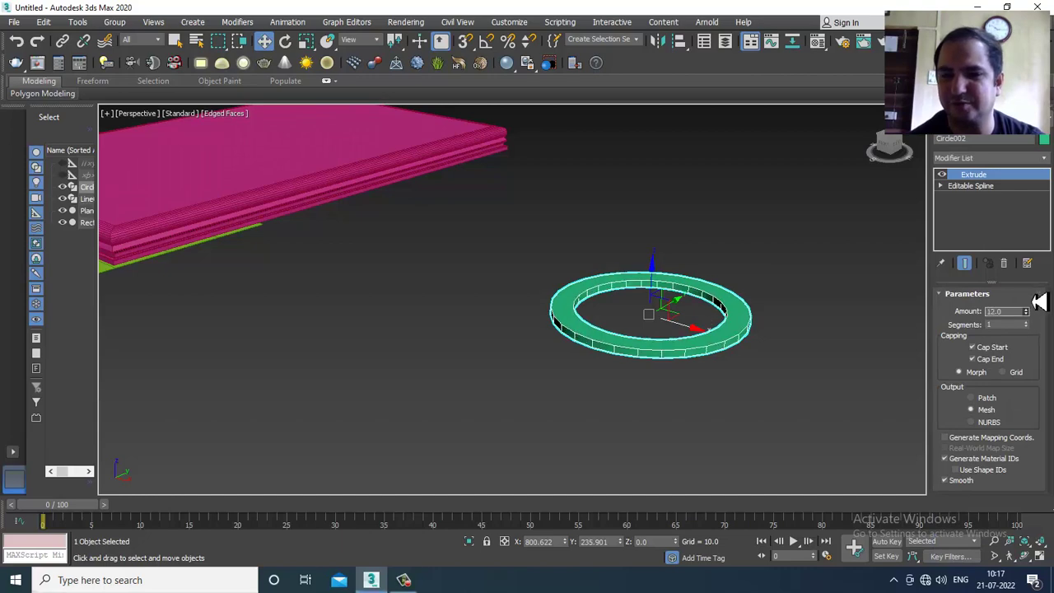
{"action": "key", "text": "ctrl+z"}
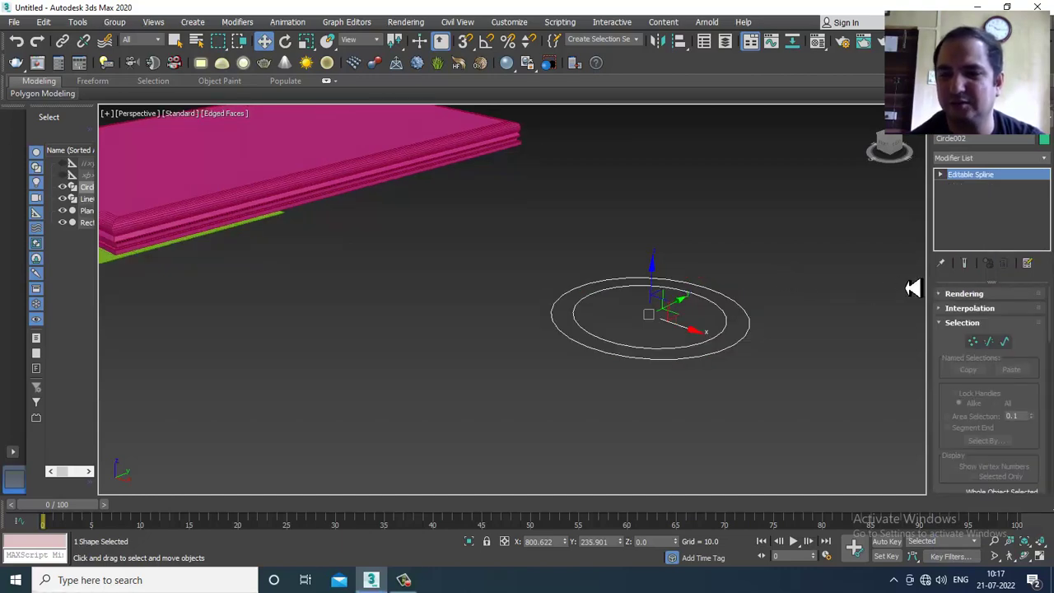
Step: Draw a wide rectangle spline over the upper half of the circles in the Top view and convert it to an Editable Spline
{"action": "key", "text": "alt+w"}
{"action": "right_click", "coordinate": [359, 250]}
{"action": "key", "text": "alt+w"}
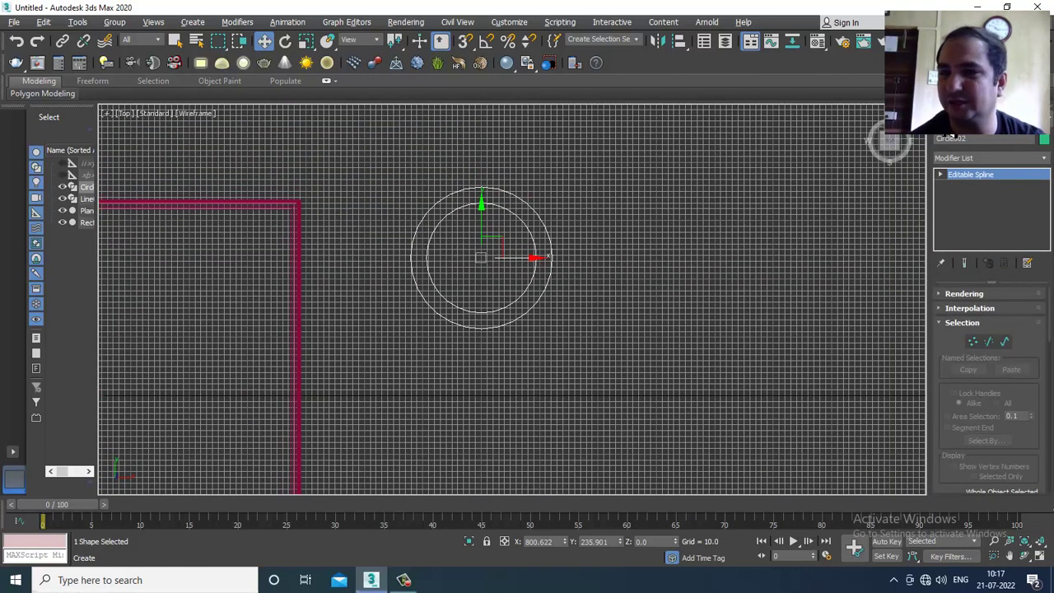
{"action": "left_click", "coordinate": [951, 135]}
{"action": "left_click", "coordinate": [1014, 208]}
{"action": "left_click_drag", "start_coordinate": [354, 146], "coordinate": [620, 263]}
{"action": "key", "text": "w"}
{"action": "right_click", "coordinate": [626, 235]}
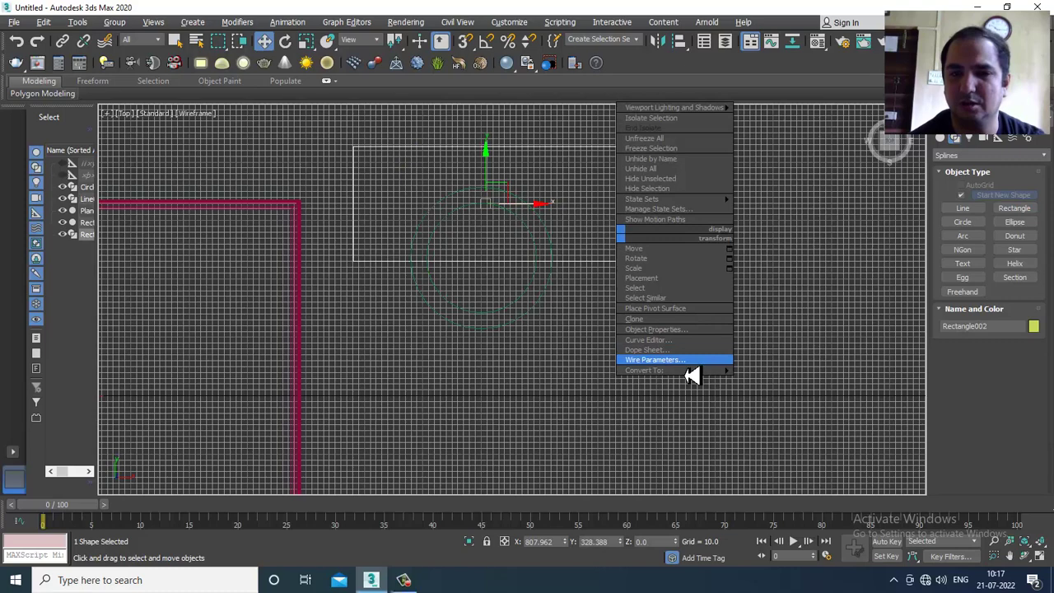
{"action": "mouse_move", "coordinate": [691, 370]}
{"action": "left_click", "coordinate": [819, 370]}
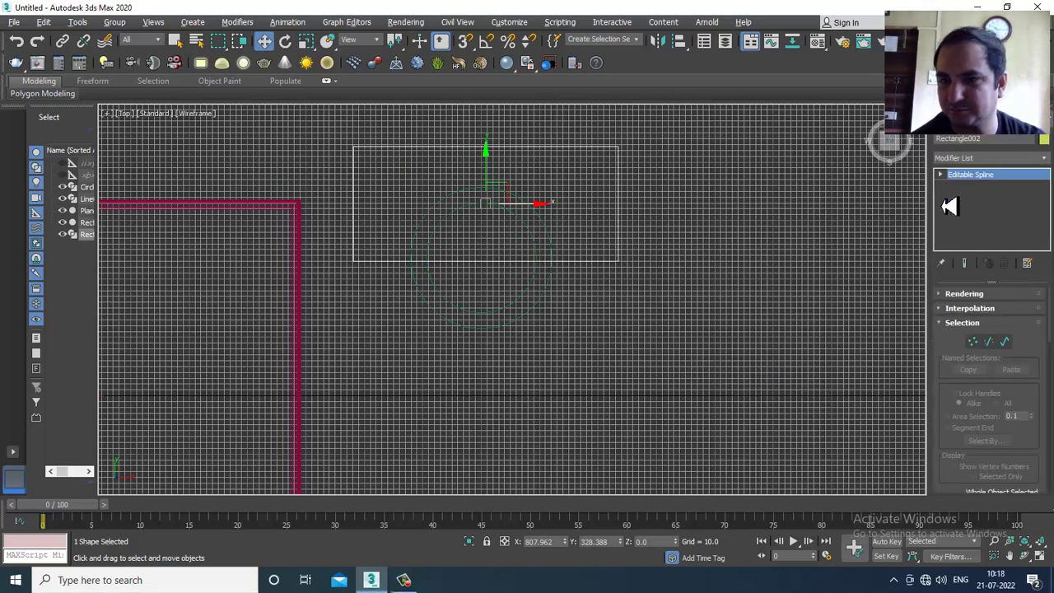
Step: Attach the concentric circles to the rectangle's spline
{"action": "left_click_drag", "start_coordinate": [955, 356], "coordinate": [959, 295]}
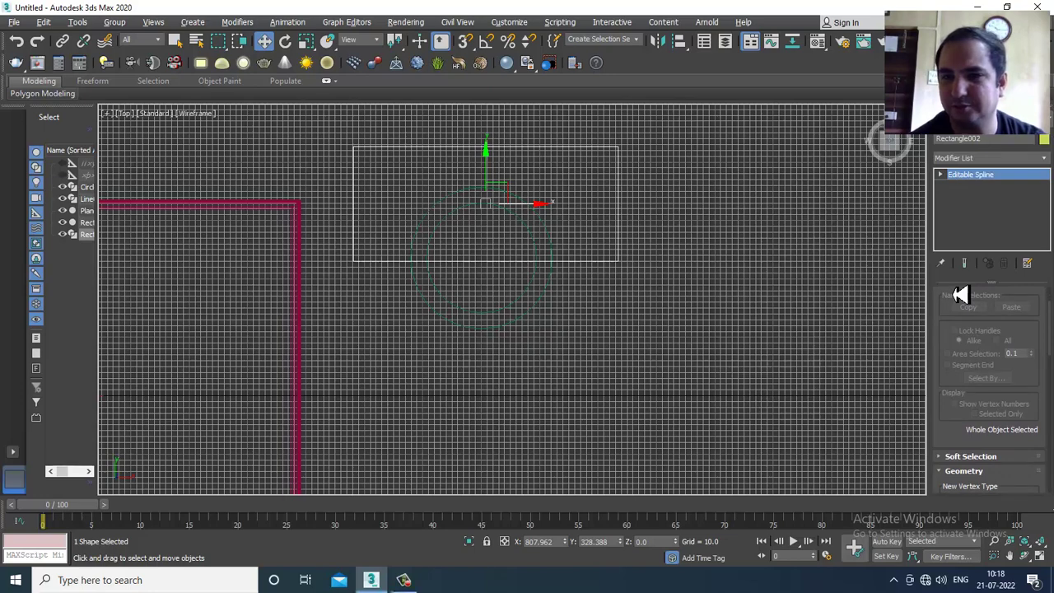
{"action": "left_click_drag", "start_coordinate": [937, 428], "coordinate": [960, 195]}
{"action": "left_click", "coordinate": [960, 308]}
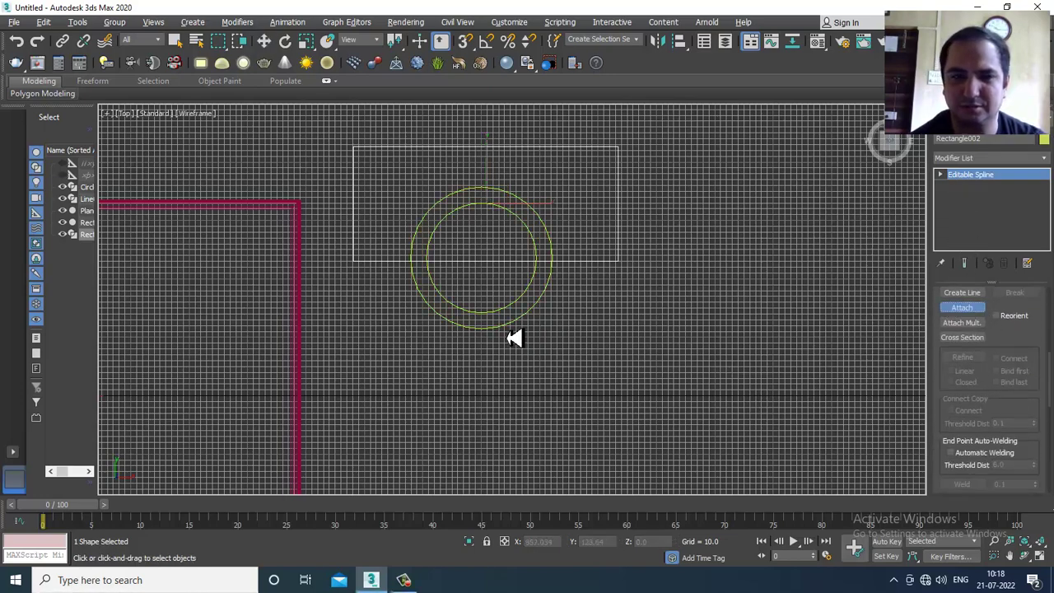
{"action": "left_click", "coordinate": [529, 328]}
{"action": "key", "text": "w"}
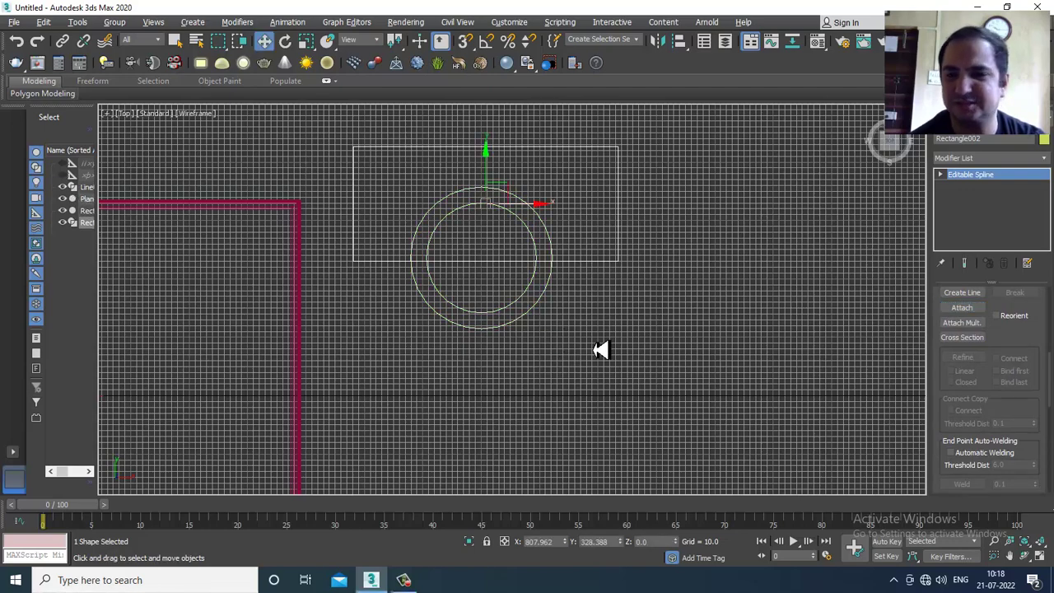
Step: Switch to the Spline sub-object level and select the rectangle spline
{"action": "left_click", "coordinate": [940, 175]}
{"action": "left_click", "coordinate": [976, 209]}
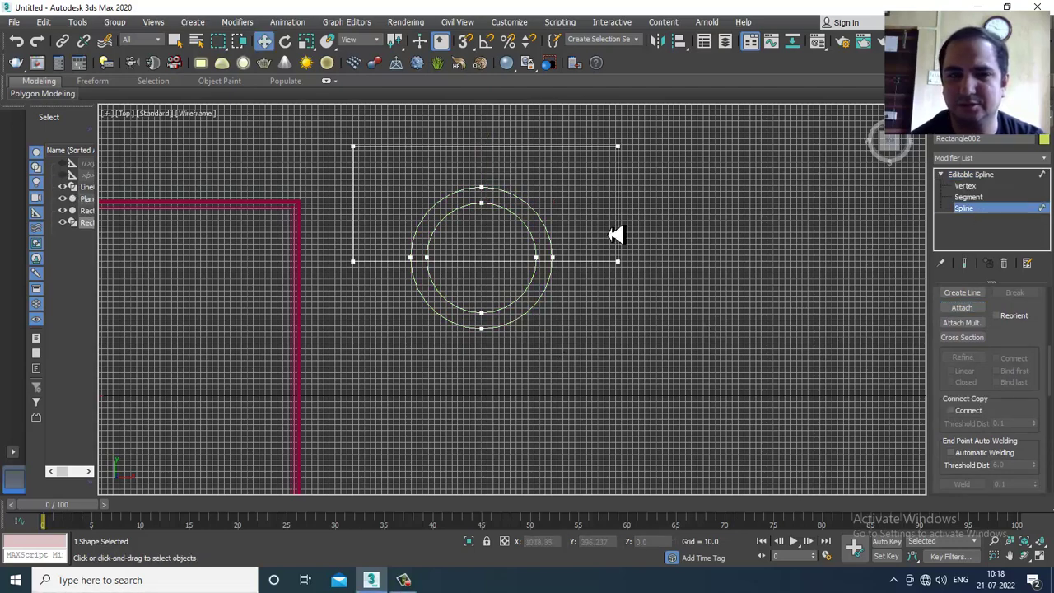
{"action": "left_click", "coordinate": [591, 270]}
{"action": "scroll", "coordinate": [1035, 434], "scroll_direction": "down", "scroll_amount": 5}
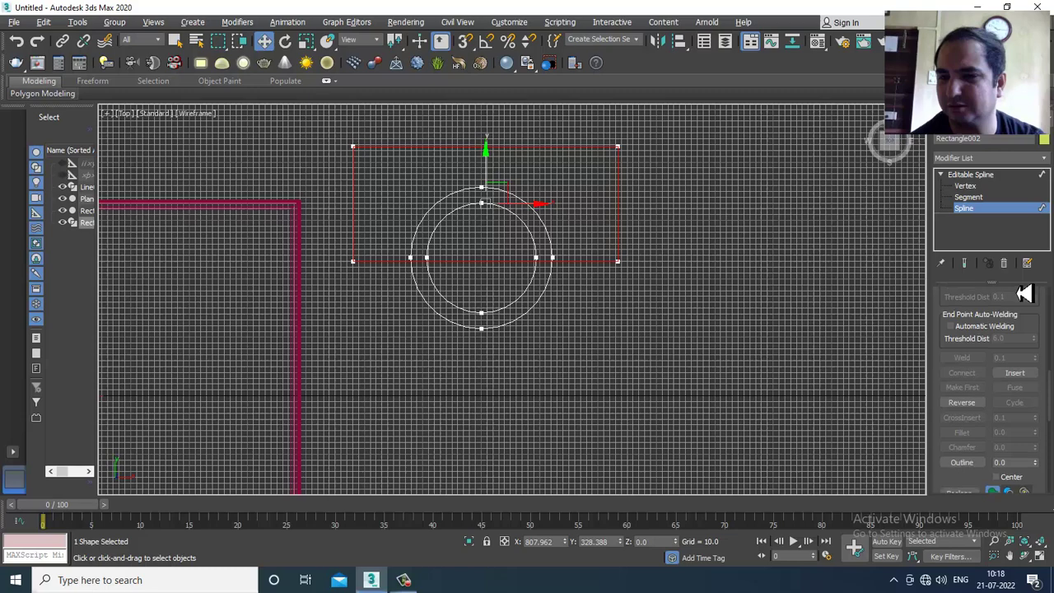
Step: Try a Boolean Union of the rectangle with the outer circle and with the inner circle, and undo it
{"action": "left_click", "coordinate": [960, 393]}
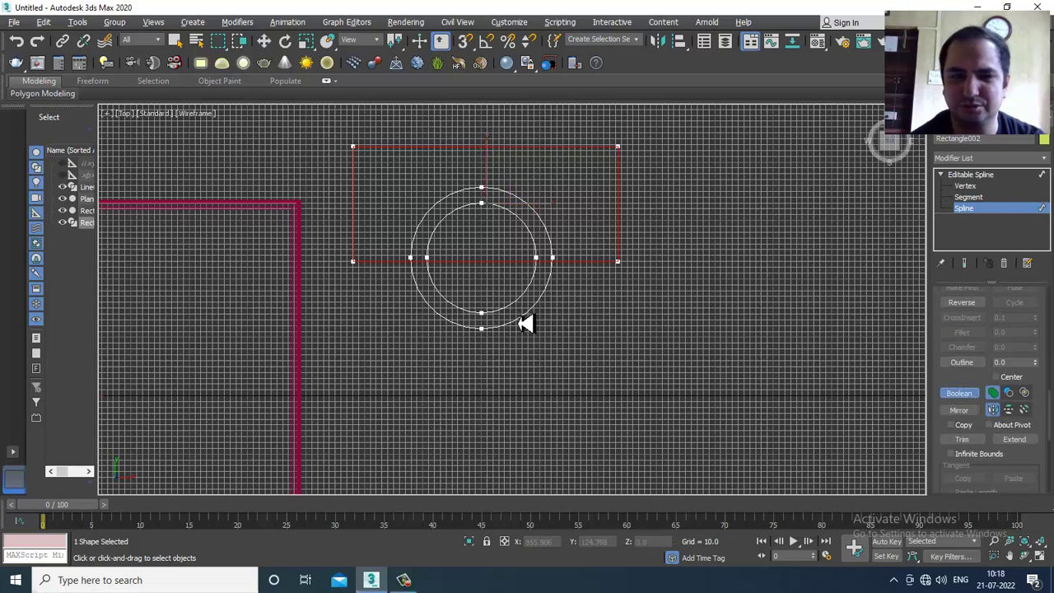
{"action": "left_click", "coordinate": [528, 326]}
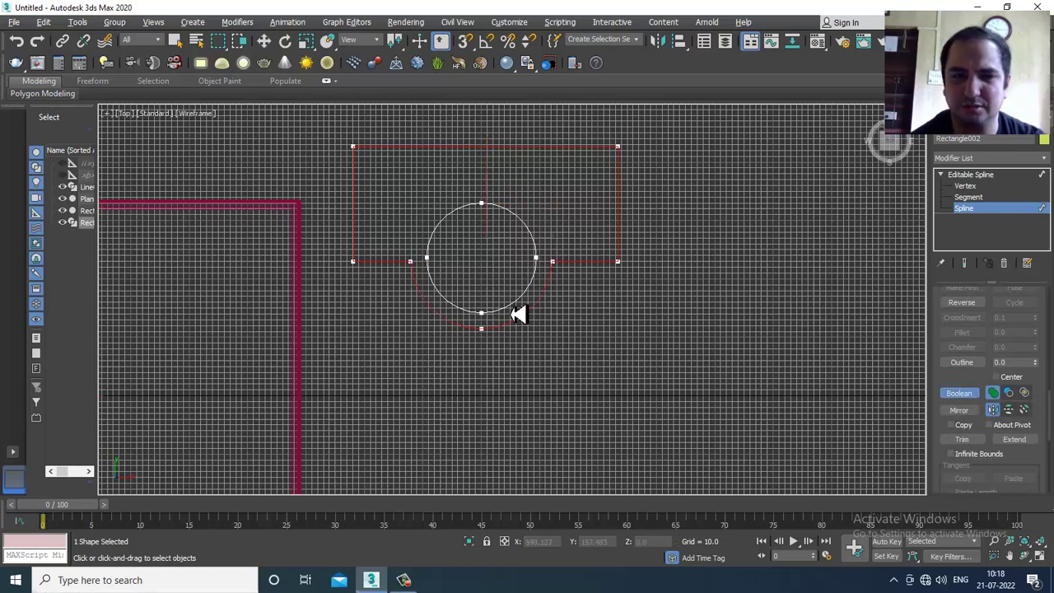
{"action": "left_click", "coordinate": [514, 314]}
{"action": "left_click", "coordinate": [513, 313]}
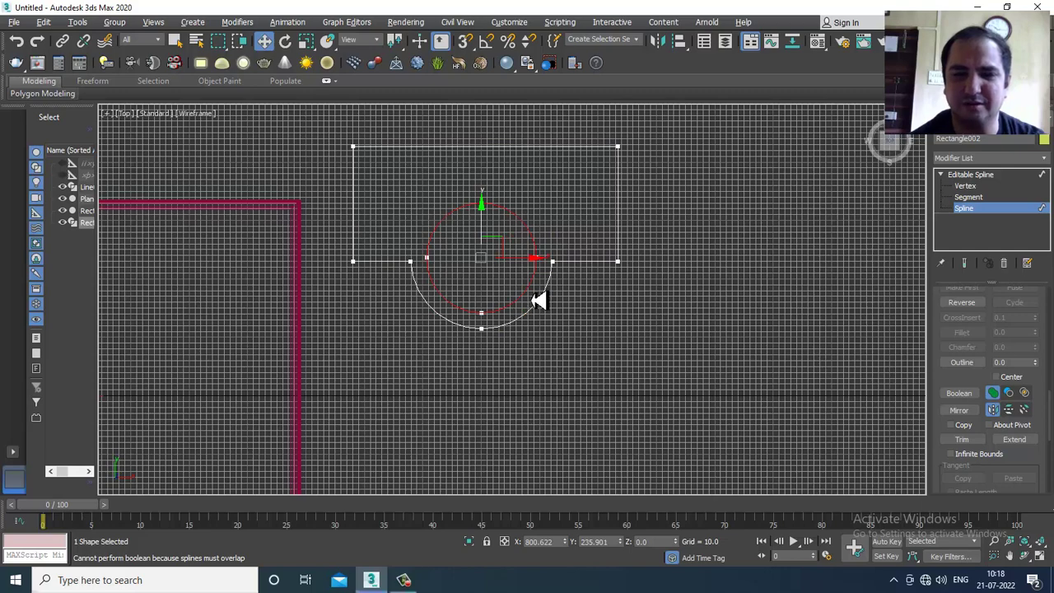
{"action": "key", "text": "ctrl+z"}
{"action": "key", "text": "ctrl+z"}
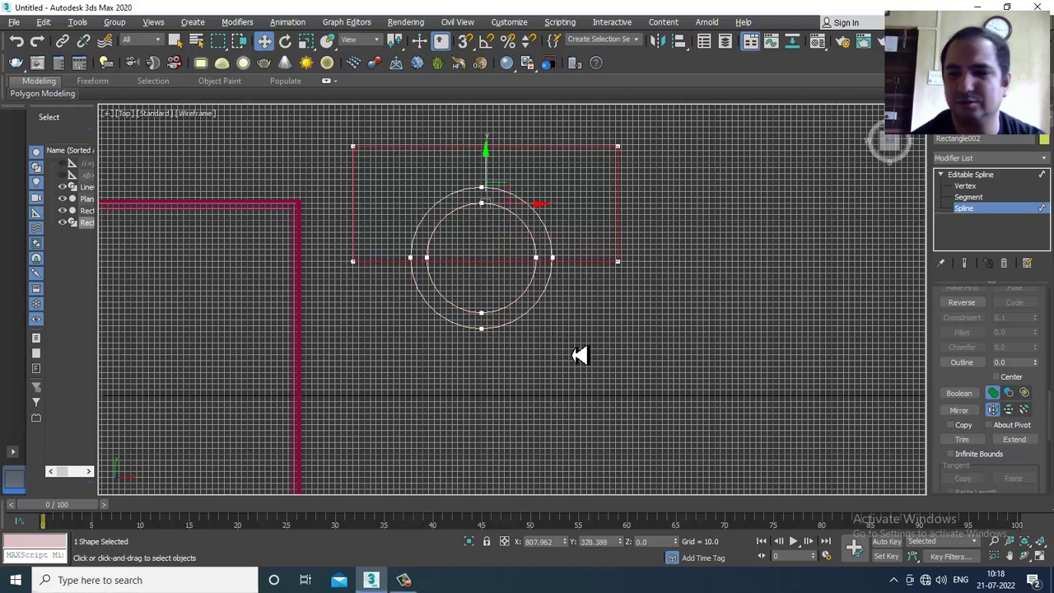
Step: Try a Boolean Subtraction of the outer circle from the rectangle and undo it
{"action": "left_click", "coordinate": [1017, 394]}
{"action": "left_click", "coordinate": [958, 392]}
{"action": "left_click", "coordinate": [535, 324]}
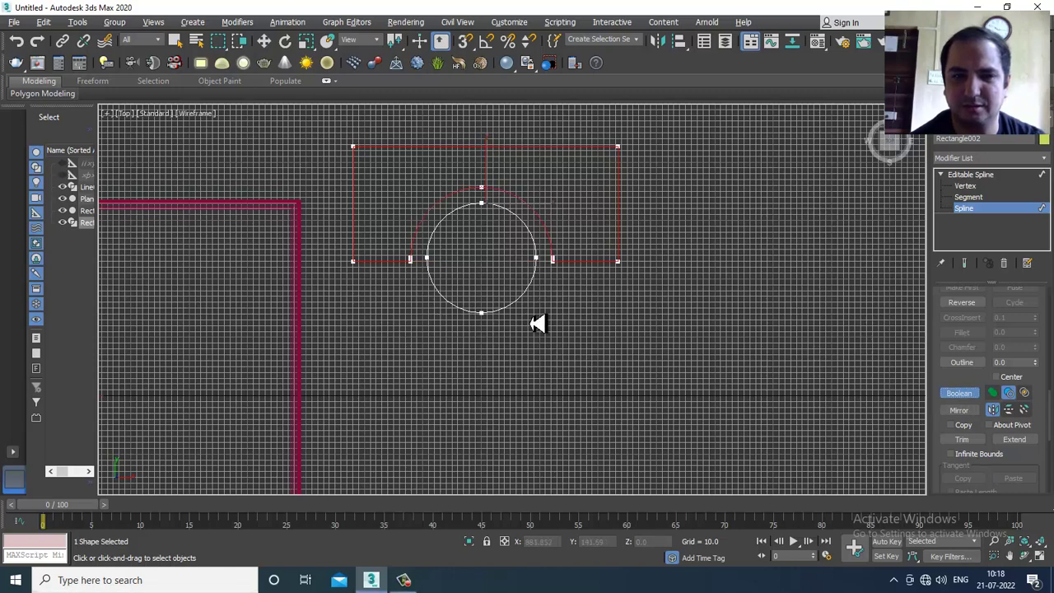
{"action": "key", "text": "ctrl+z"}
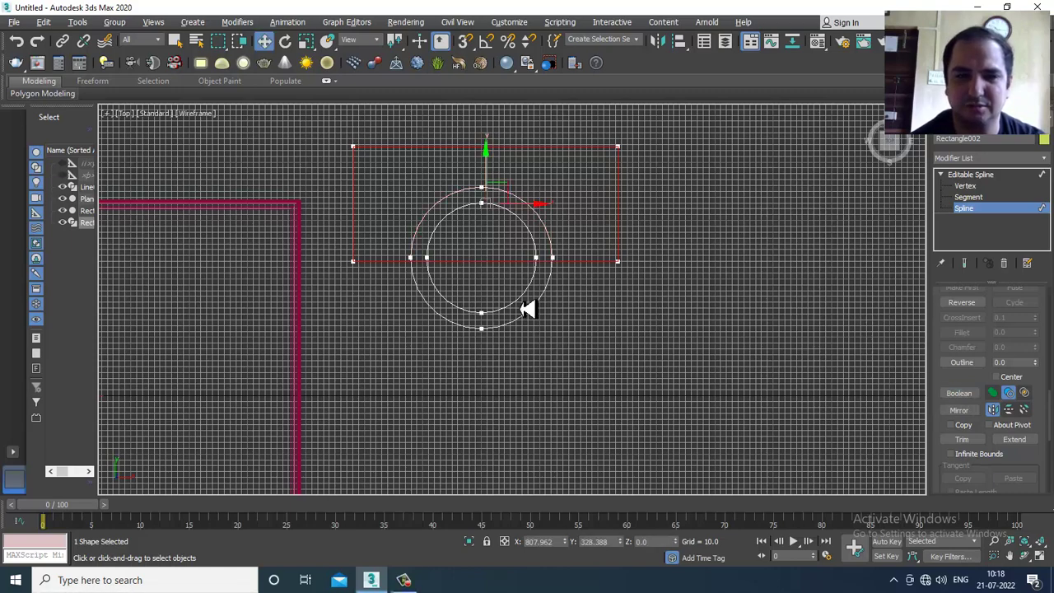
Step: Try subtracting the inner circle and the outer circle from the rectangle with Boolean, and undo both subtractions
{"action": "left_click", "coordinate": [588, 263]}
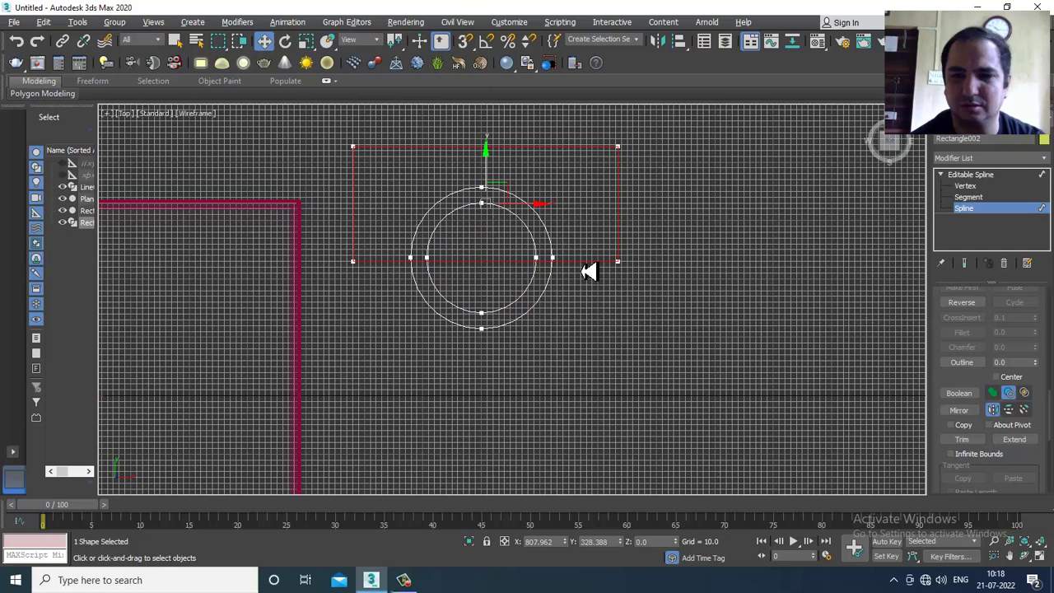
{"action": "left_click", "coordinate": [958, 393]}
{"action": "left_click", "coordinate": [519, 312]}
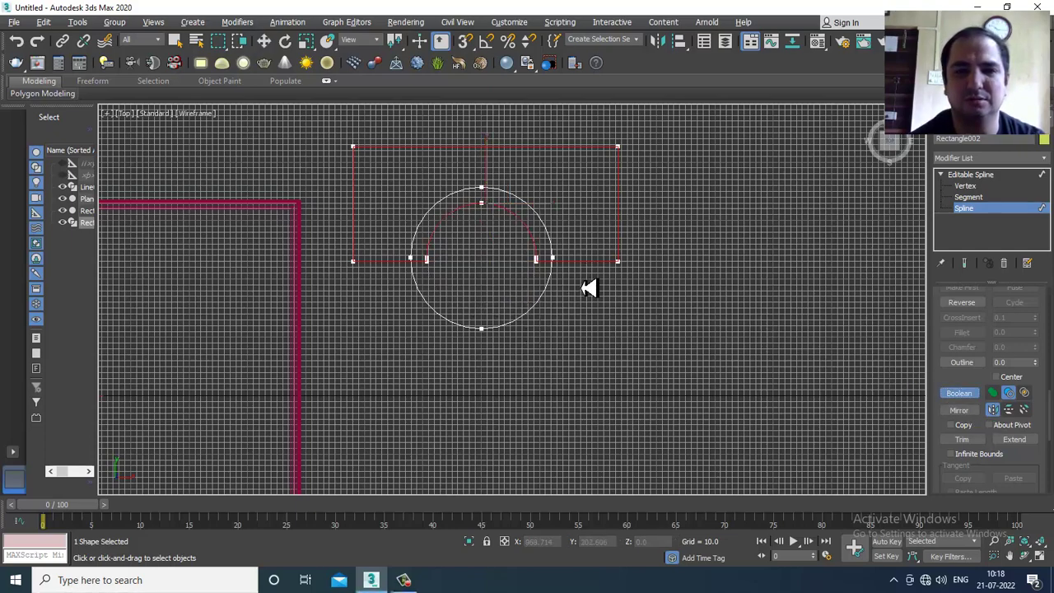
{"action": "key", "text": "w"}
{"action": "left_click", "coordinate": [958, 393]}
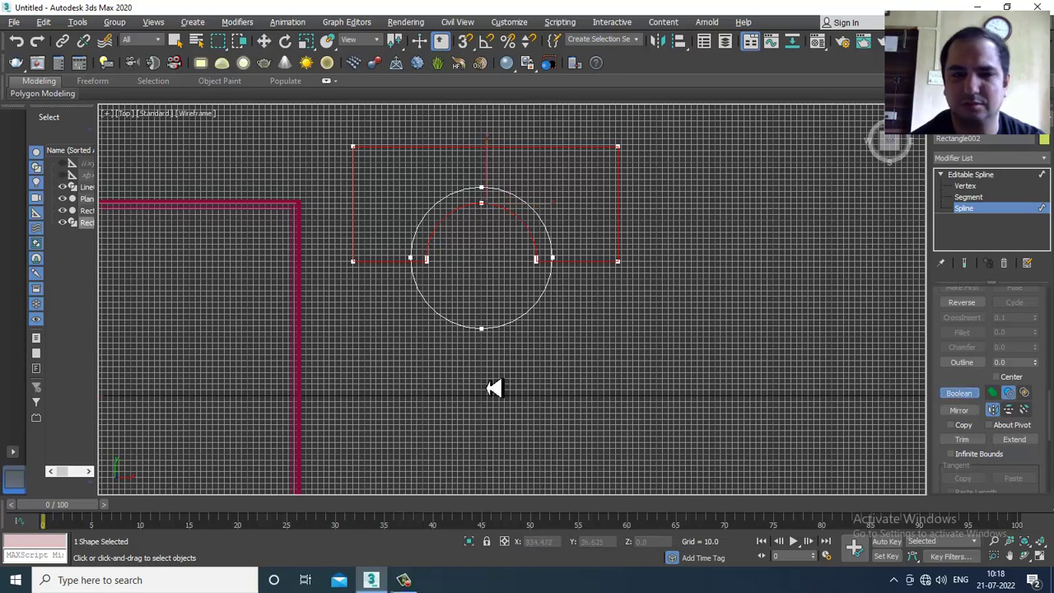
{"action": "left_click", "coordinate": [520, 329]}
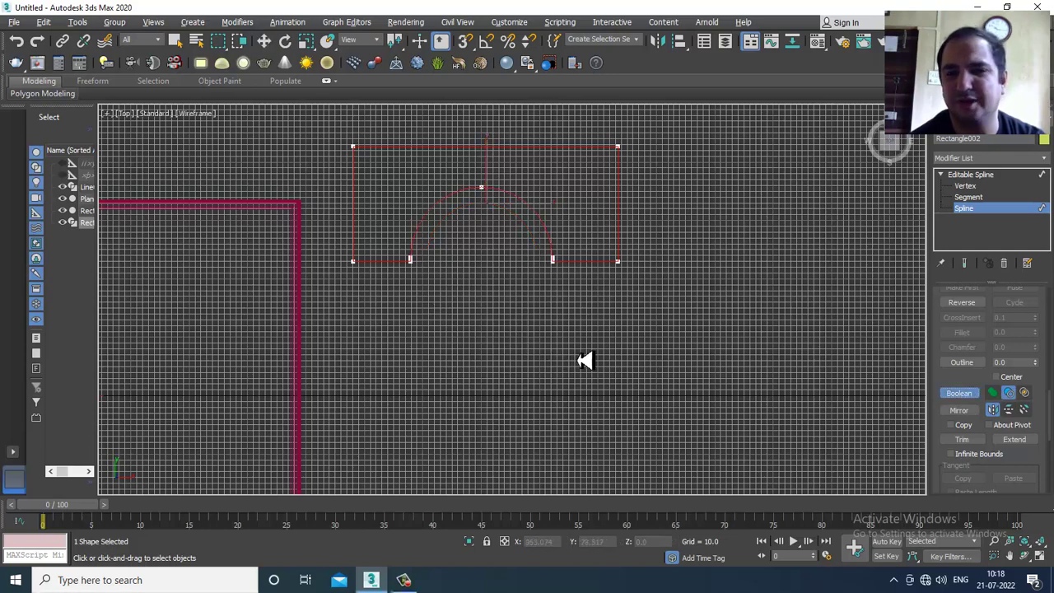
{"action": "key", "text": "ctrl+z"}
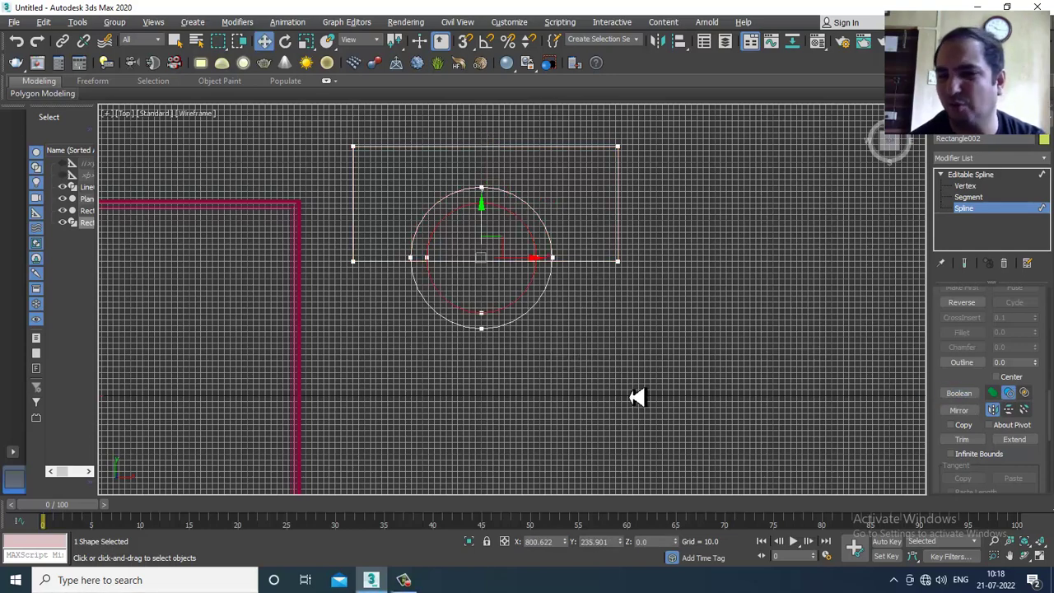
Step: Try a Boolean Union starting from the inner circle with the rectangle and undo it
{"action": "left_click", "coordinate": [994, 397]}
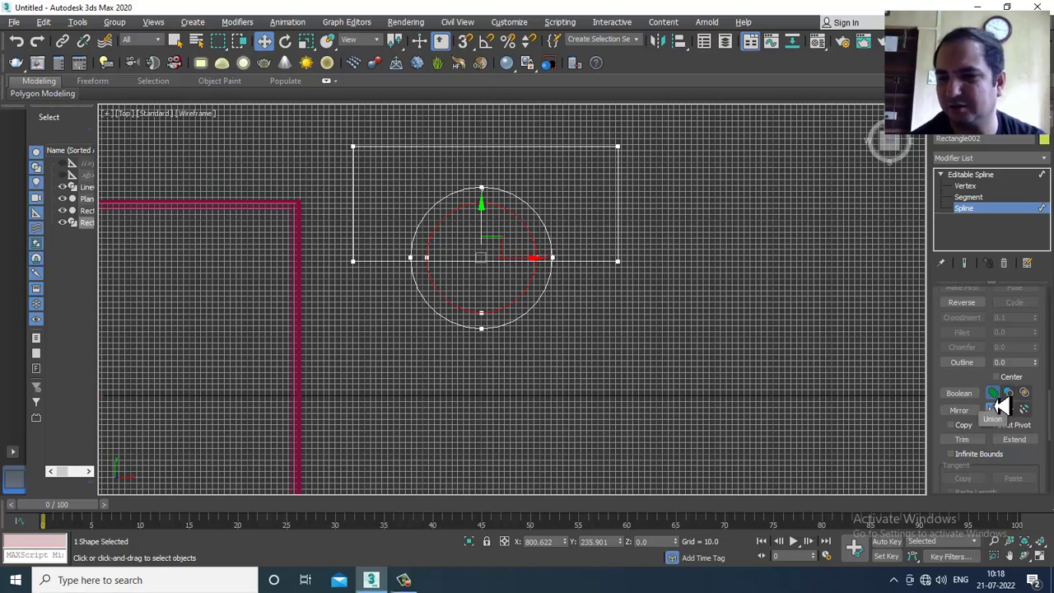
{"action": "left_click", "coordinate": [955, 394]}
{"action": "left_click", "coordinate": [590, 269]}
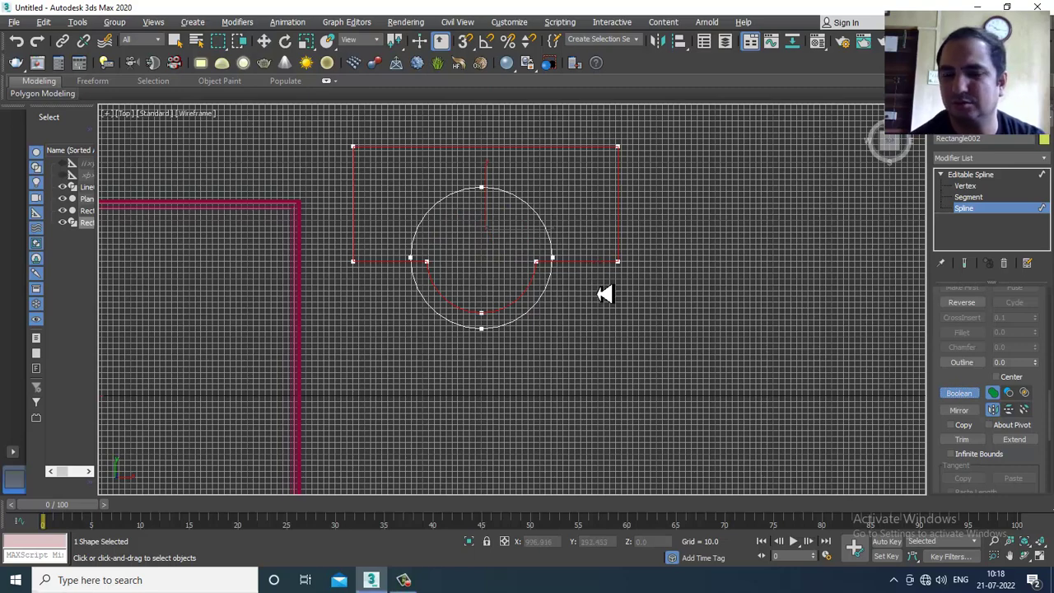
{"action": "key", "text": "ctrl+z"}
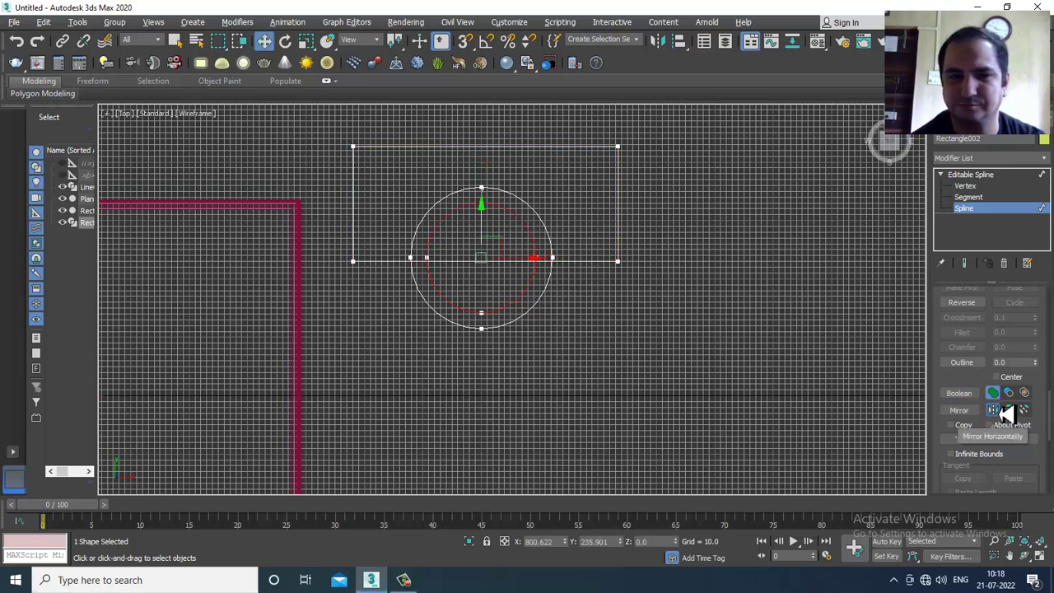
Step: Select the rectangle spline and merge it with the inner circle by Boolean Union
{"action": "left_click", "coordinate": [960, 410]}
{"action": "left_click", "coordinate": [594, 285]}
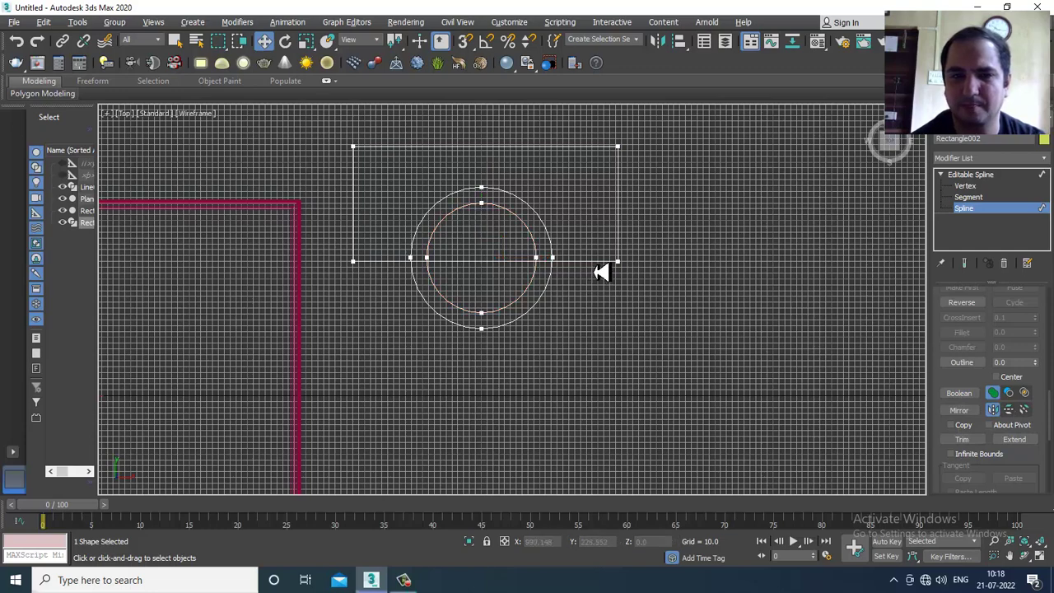
{"action": "left_click", "coordinate": [605, 272]}
{"action": "left_click", "coordinate": [969, 395]}
{"action": "left_click", "coordinate": [521, 308]}
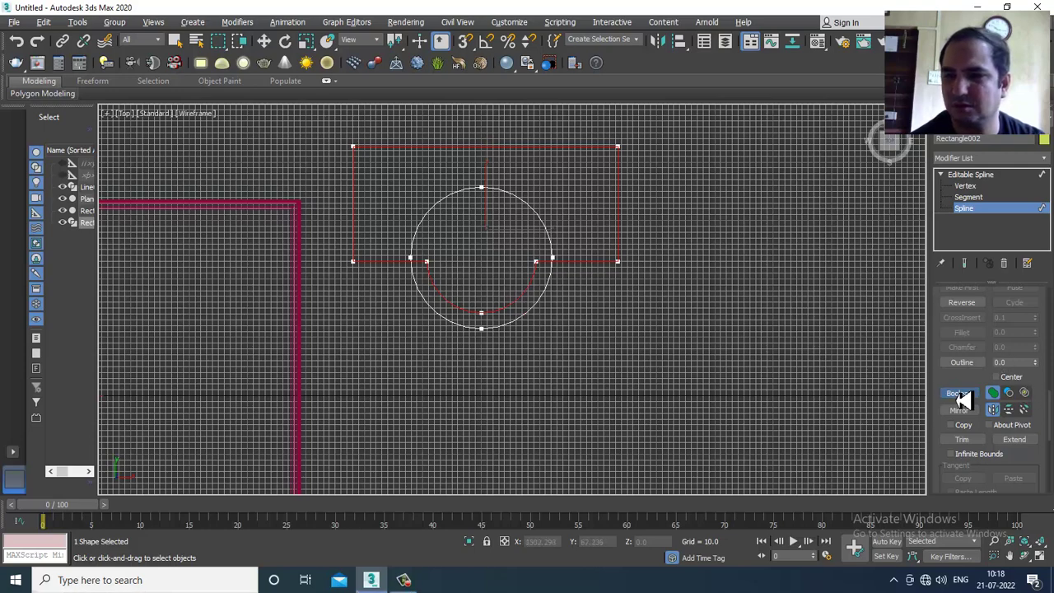
Step: Merge the combined rectangle spline with the outer circle by Boolean Union
{"action": "left_click", "coordinate": [962, 395]}
{"action": "left_click", "coordinate": [512, 331]}
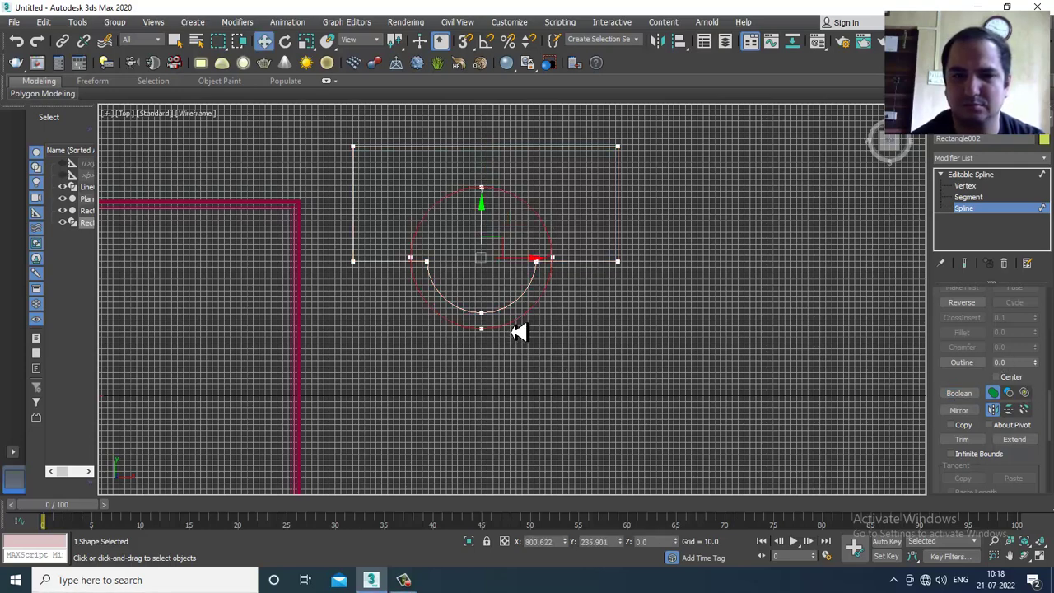
{"action": "left_click", "coordinate": [589, 273]}
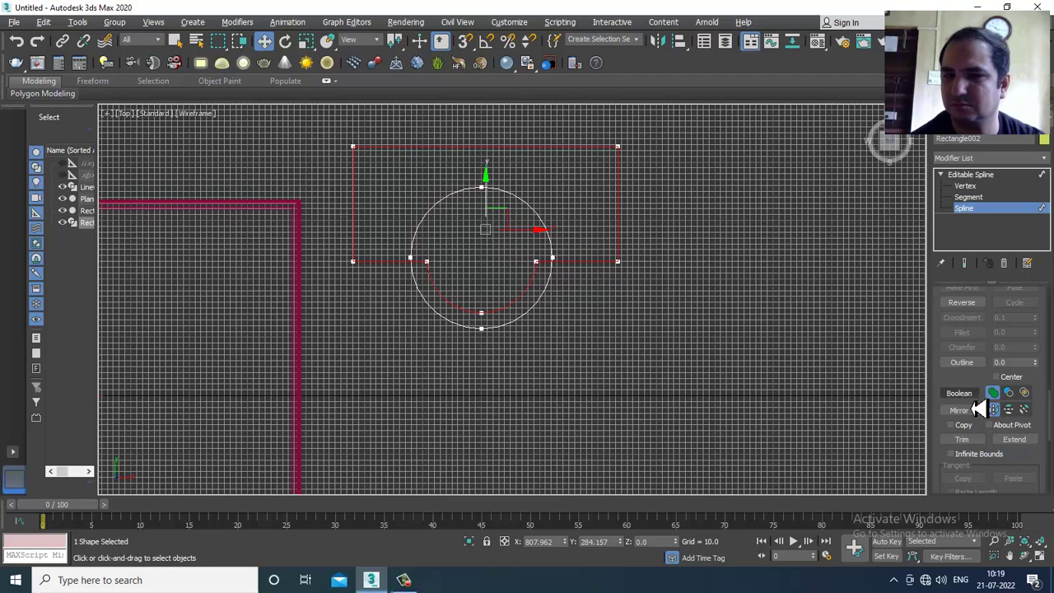
{"action": "left_click", "coordinate": [962, 393]}
{"action": "left_click", "coordinate": [531, 313]}
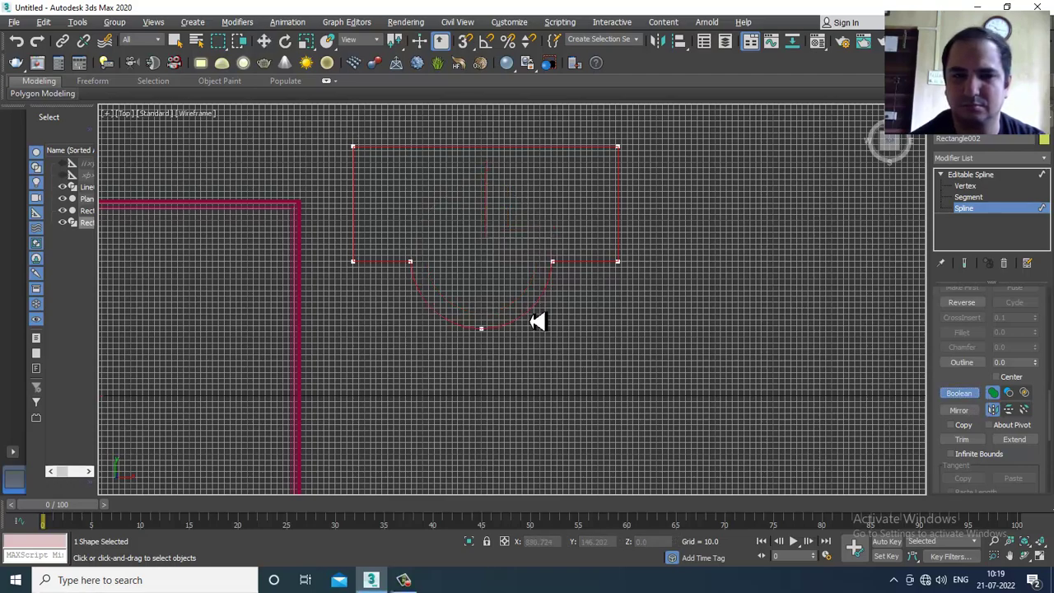
{"action": "key", "text": "w"}
Step: In the Perspective view, leave the Spline level and extrude the merged outline with an amount of 4.5
{"action": "scroll", "coordinate": [576, 334], "scroll_direction": "down", "scroll_amount": 3}
{"action": "scroll", "coordinate": [576, 332], "scroll_direction": "up", "scroll_amount": 3}
{"action": "middle_click_drag", "start_coordinate": [571, 320], "coordinate": [573, 338]}
{"action": "key", "text": "alt+w"}
{"action": "middle_click_drag", "start_coordinate": [777, 406], "coordinate": [736, 301]}
{"action": "key", "text": "alt+w"}
{"action": "key", "text": "r"}
{"action": "left_click_drag", "start_coordinate": [628, 321], "coordinate": [656, 370]}
{"action": "key", "text": "w"}
{"action": "middle_click_drag", "start_coordinate": [708, 323], "coordinate": [713, 395], "text": "alt"}
{"action": "left_click", "coordinate": [988, 176]}
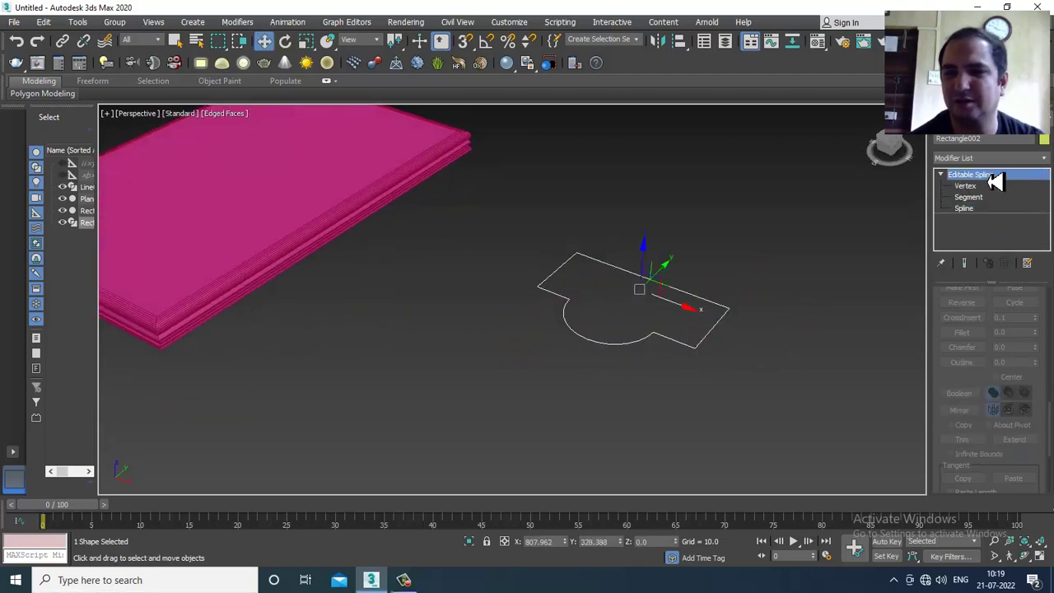
{"action": "left_click", "coordinate": [996, 158]}
{"action": "type", "text": "ex"}
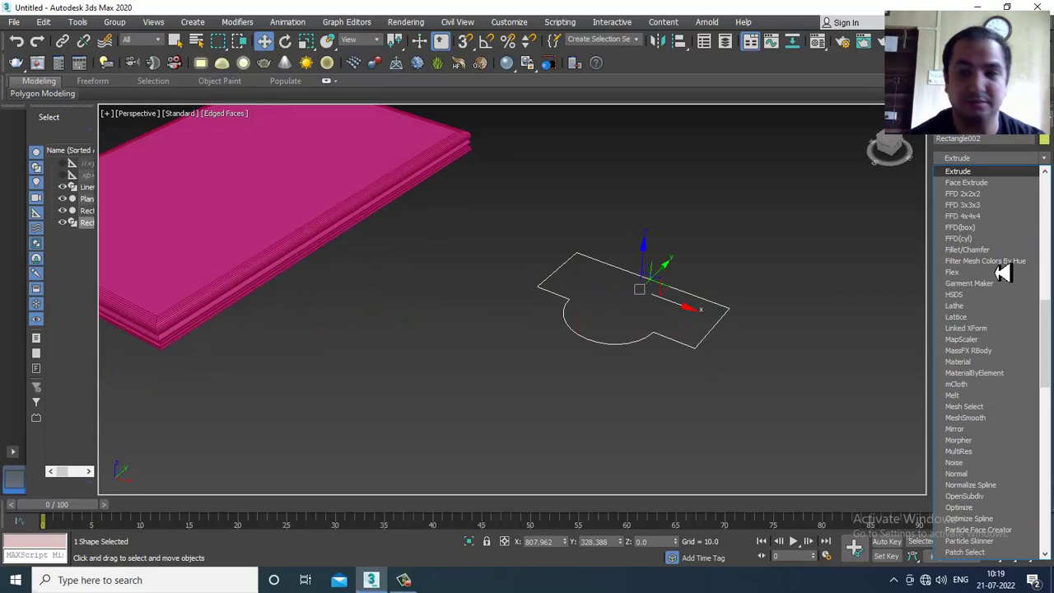
{"action": "key", "text": "Return"}
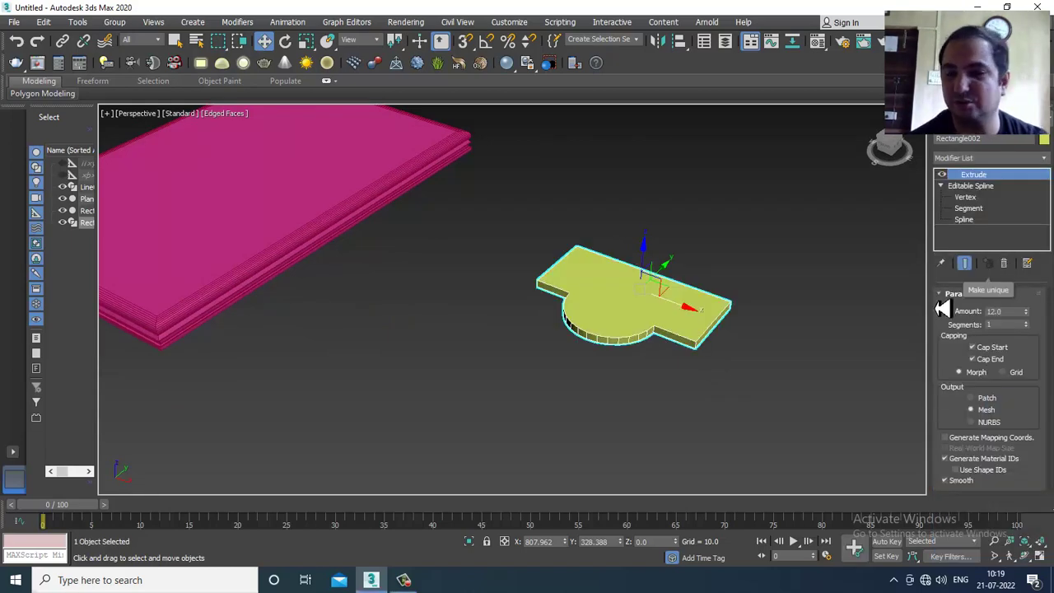
{"action": "left_click_drag", "start_coordinate": [1035, 324], "coordinate": [1042, 340]}
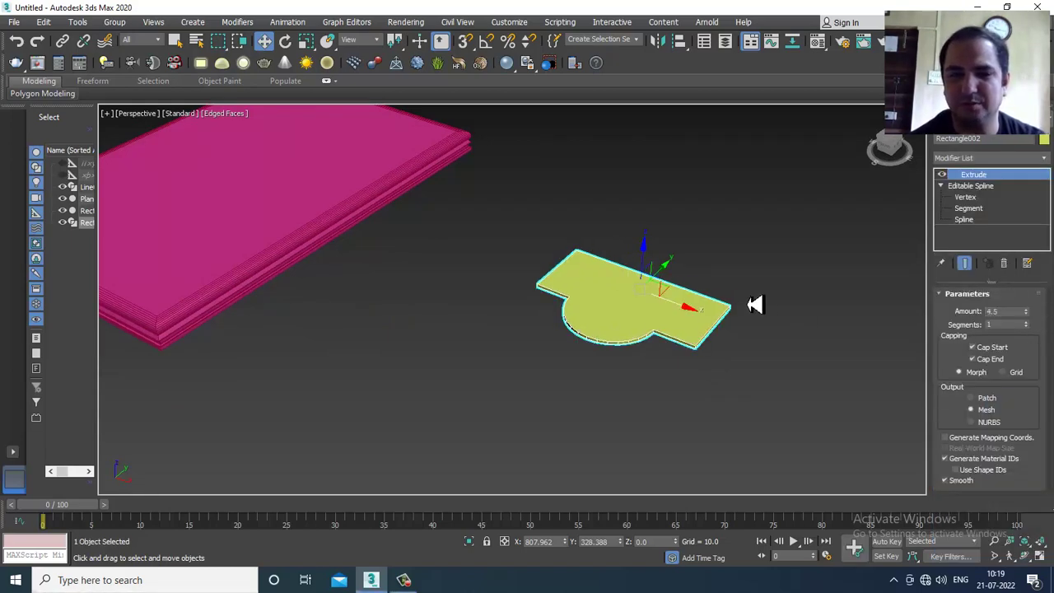
Step: In the Top view, move the extruded outline inside the frame, against the frame's upper edge
{"action": "key", "text": "alt+w"}
{"action": "key", "text": "alt+w"}
{"action": "scroll", "coordinate": [571, 221], "scroll_direction": "down", "scroll_amount": 2}
{"action": "middle_click_drag", "start_coordinate": [571, 220], "coordinate": [654, 256]}
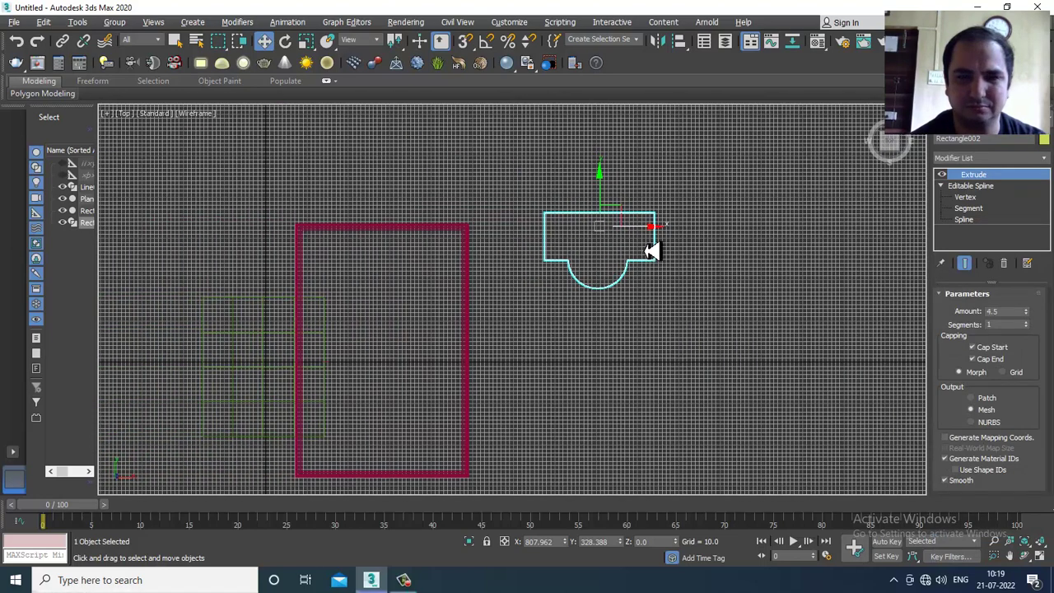
{"action": "left_click_drag", "start_coordinate": [651, 236], "coordinate": [393, 245]}
Step: In the Perspective view, raise the extruded panel along Z to the underside of the frame
{"action": "scroll", "coordinate": [395, 227], "scroll_direction": "up", "scroll_amount": 3}
{"action": "key", "text": "alt+w"}
{"action": "middle_click", "coordinate": [765, 395]}
{"action": "key", "text": "alt+w"}
{"action": "middle_click_drag", "start_coordinate": [753, 383], "coordinate": [515, 225], "text": "alt"}
{"action": "left_click_drag", "start_coordinate": [514, 224], "coordinate": [525, 193]}
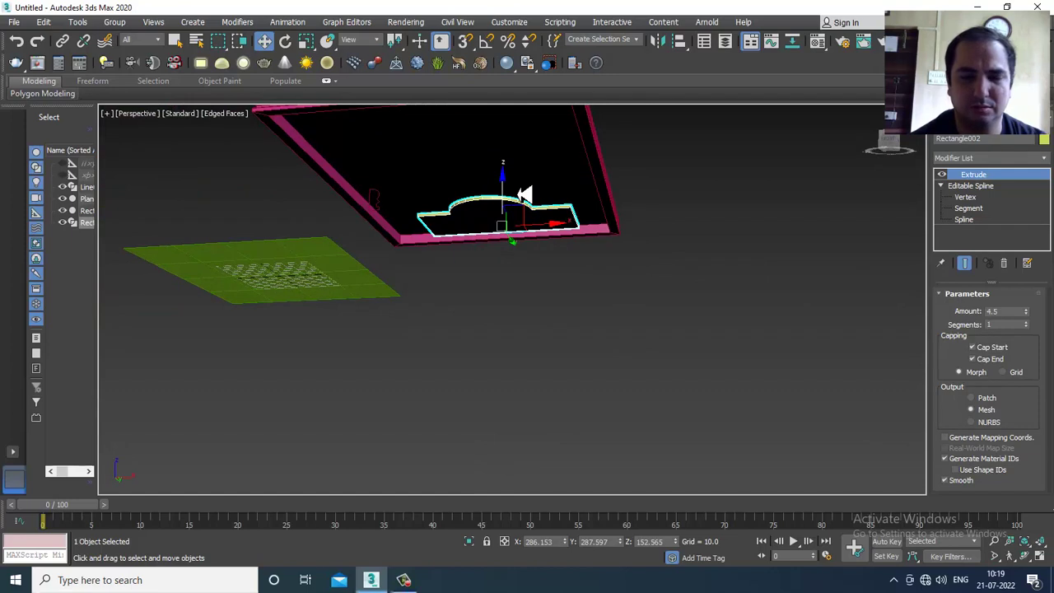
Step: Set the panel's extrude amount to 15 and lower the panel slightly along Z
{"action": "scroll", "coordinate": [531, 236], "scroll_direction": "up", "scroll_amount": 4}
{"action": "middle_click_drag", "start_coordinate": [532, 239], "coordinate": [570, 331]}
{"action": "left_click_drag", "start_coordinate": [1029, 312], "coordinate": [1032, 305]}
{"action": "left_click_drag", "start_coordinate": [524, 291], "coordinate": [532, 295]}
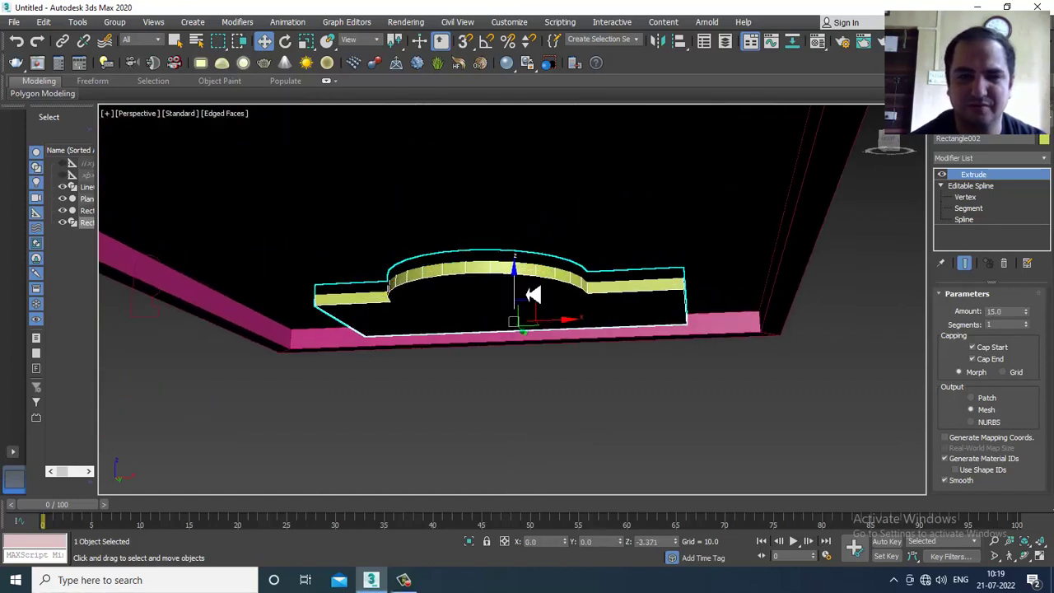
Step: In the Top view, lengthen the frame by moving its lower-end vertices outward along Y, and leave the Vertex level
{"action": "key", "text": "alt+w"}
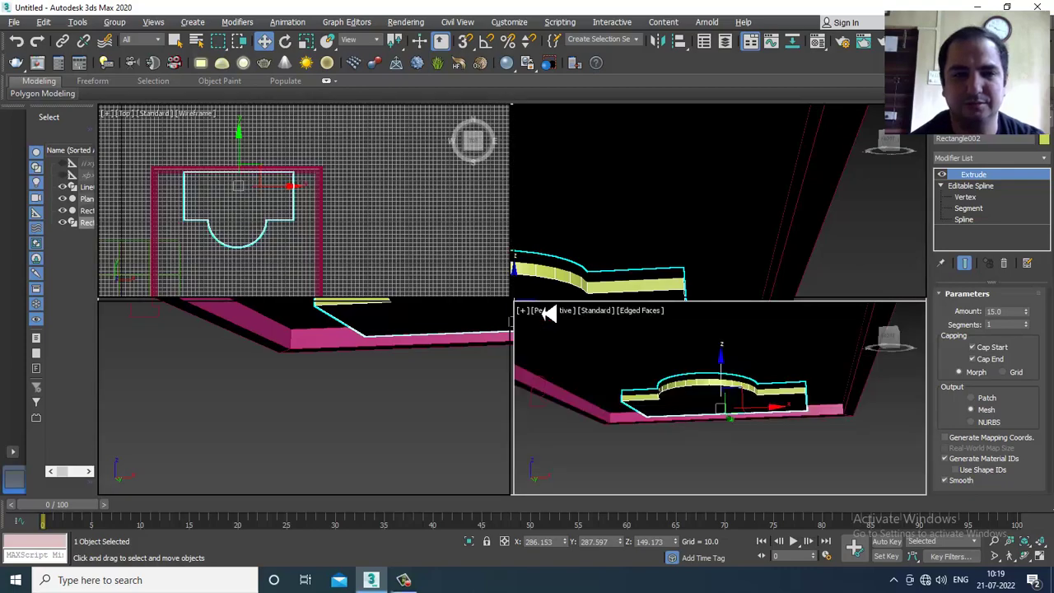
{"action": "scroll", "coordinate": [444, 186], "scroll_direction": "down", "scroll_amount": 3}
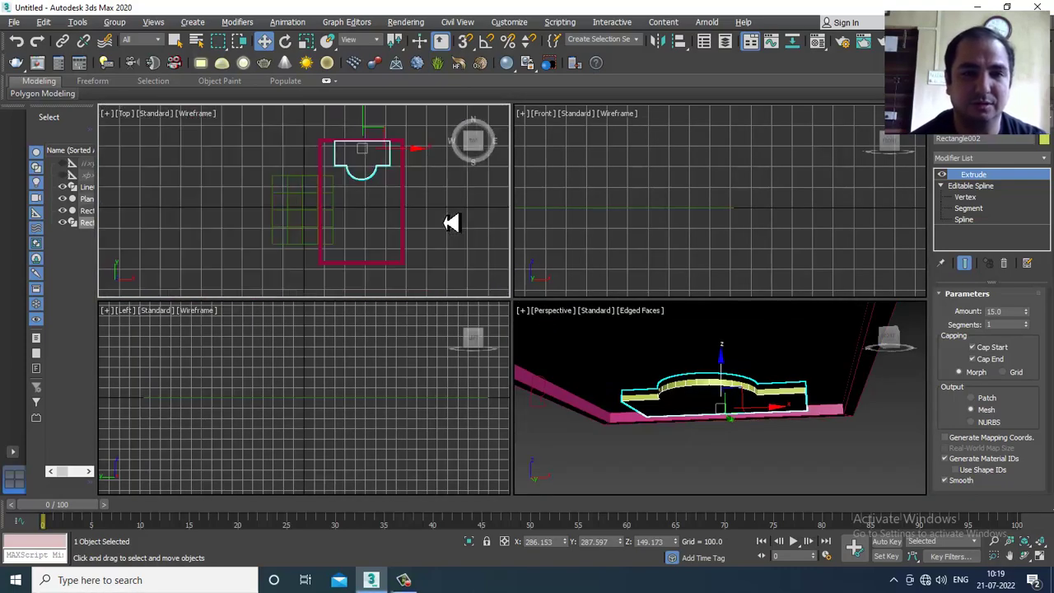
{"action": "key", "text": "alt+w"}
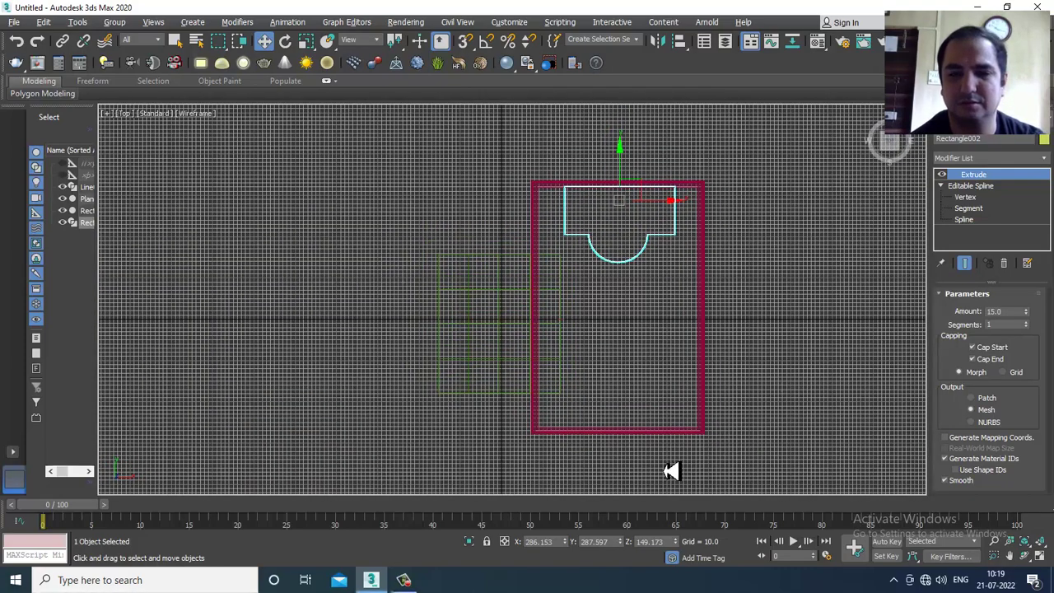
{"action": "left_click", "coordinate": [674, 433]}
{"action": "middle_click_drag", "start_coordinate": [645, 410], "coordinate": [608, 334]}
{"action": "key", "text": "1"}
{"action": "left_click_drag", "start_coordinate": [425, 313], "coordinate": [901, 468]}
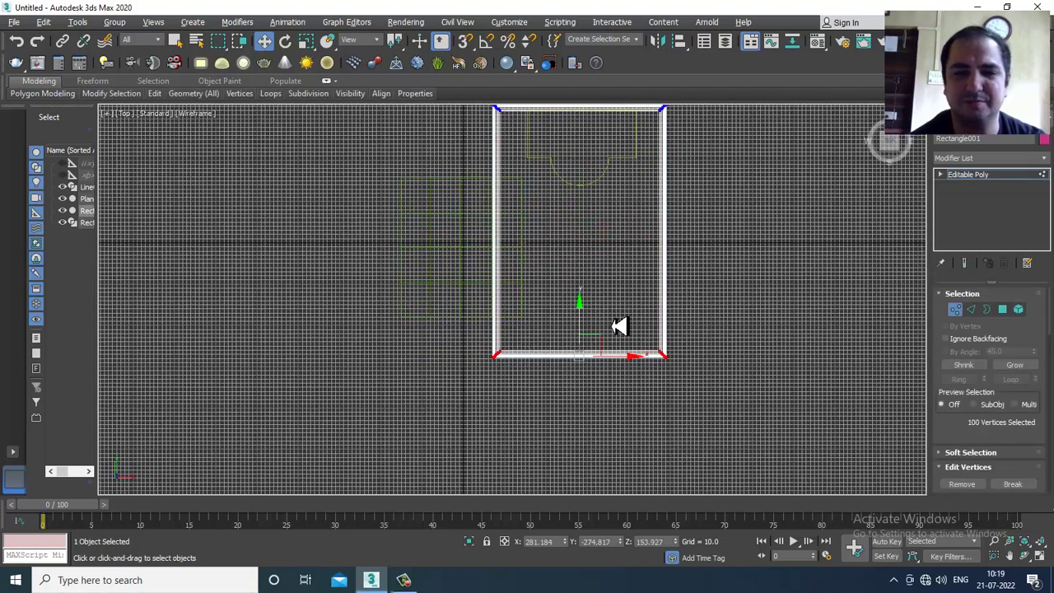
{"action": "left_click_drag", "start_coordinate": [589, 326], "coordinate": [601, 367]}
{"action": "left_click", "coordinate": [996, 175]}
Step: Mirror the extruded panel along Y as a Copy and move it to the opposite end of the frame
{"action": "left_click", "coordinate": [611, 178]}
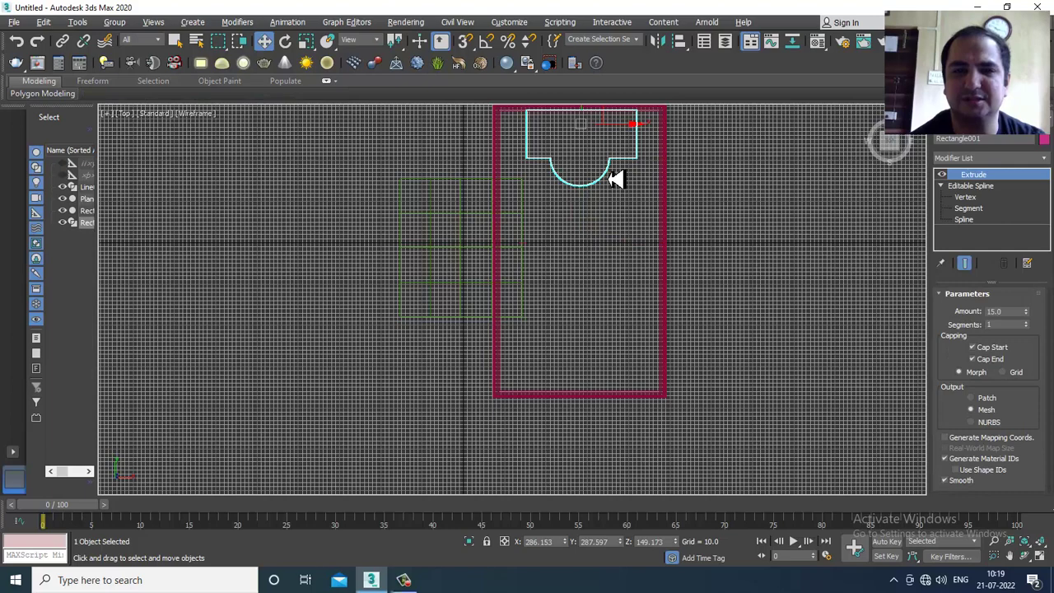
{"action": "middle_click_drag", "start_coordinate": [581, 204], "coordinate": [480, 256]}
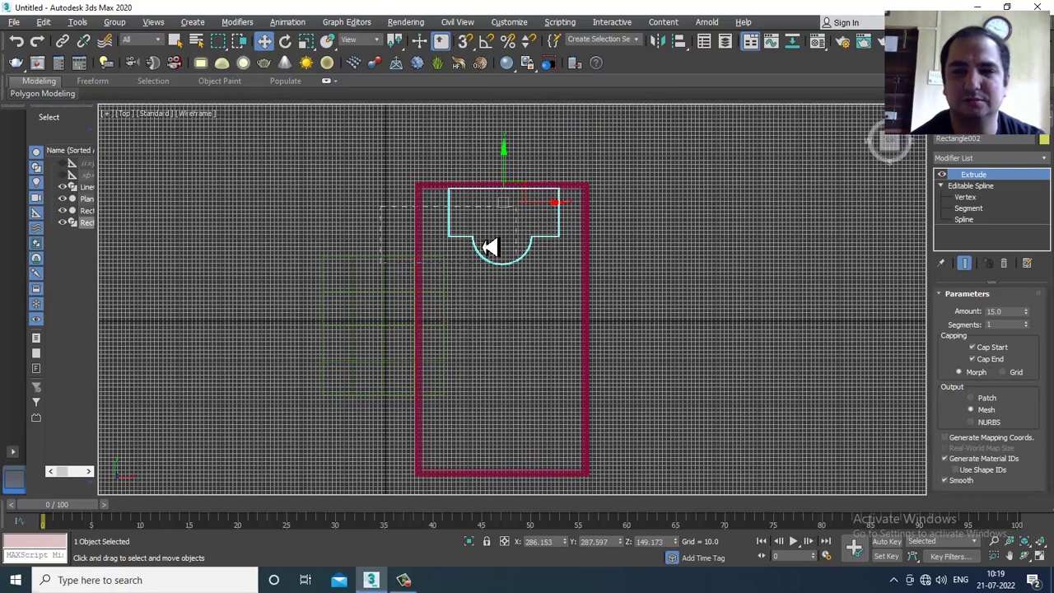
{"action": "left_click", "coordinate": [908, 228]}
{"action": "left_click", "coordinate": [543, 247]}
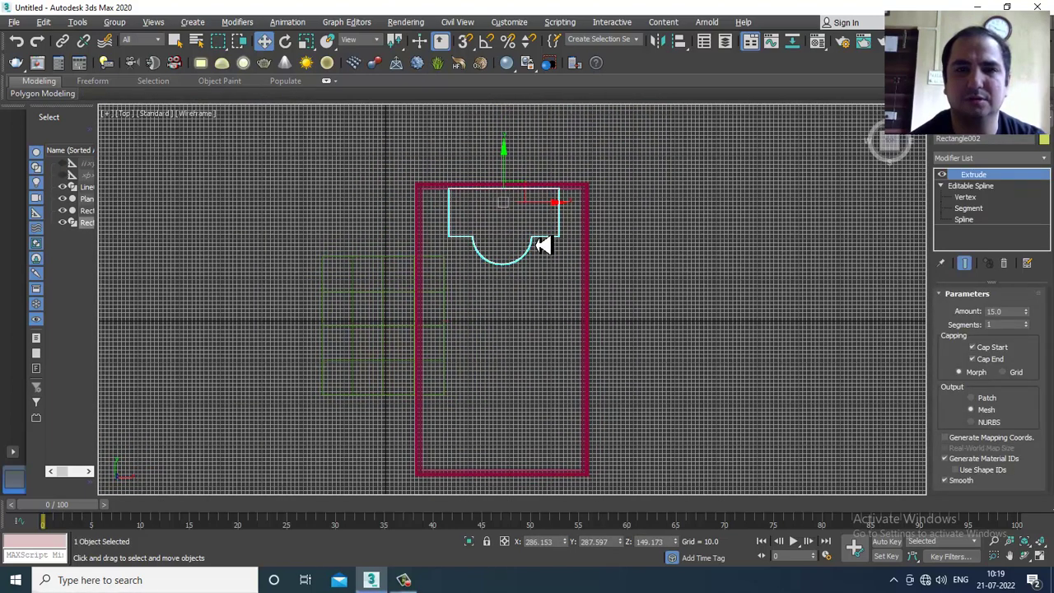
{"action": "left_click", "coordinate": [665, 41]}
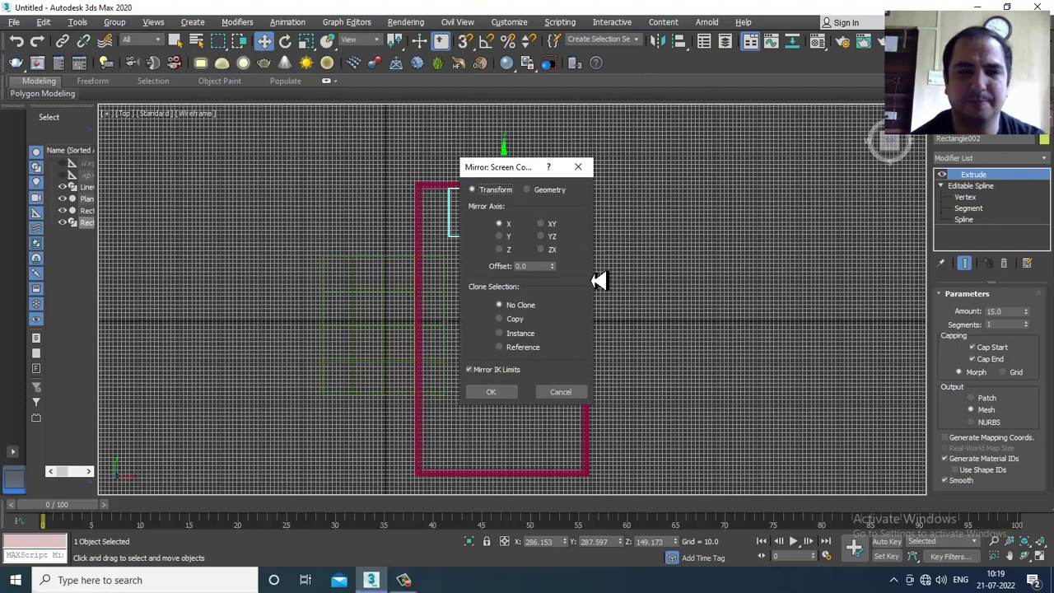
{"action": "left_click", "coordinate": [512, 319]}
{"action": "left_click", "coordinate": [494, 391]}
{"action": "left_click_drag", "start_coordinate": [511, 183], "coordinate": [540, 437]}
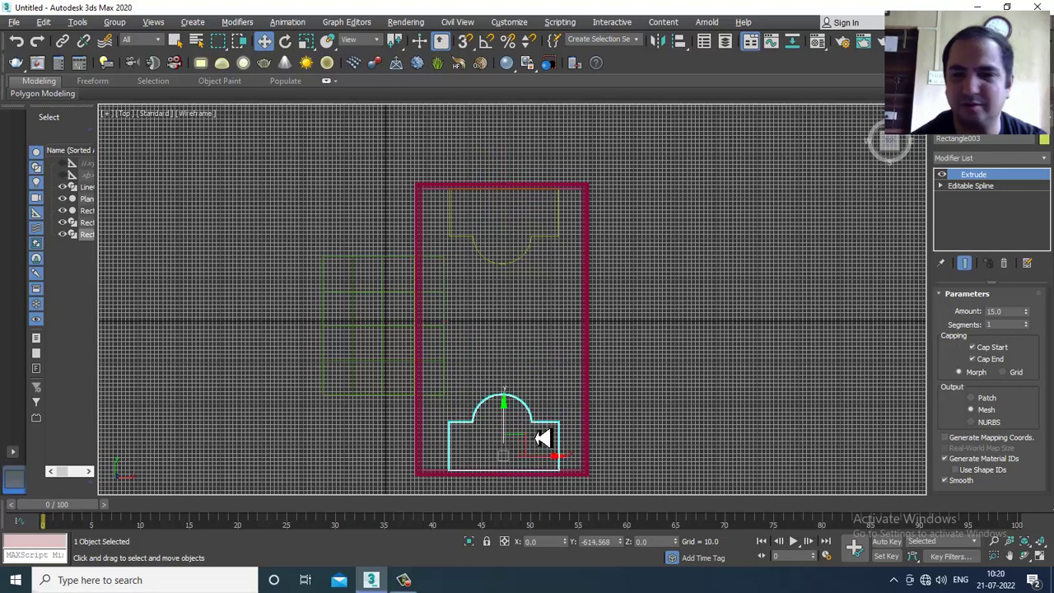
Step: Draw a straight vertical line spline connecting the rounded parts of the two panels
{"action": "left_click", "coordinate": [941, 121]}
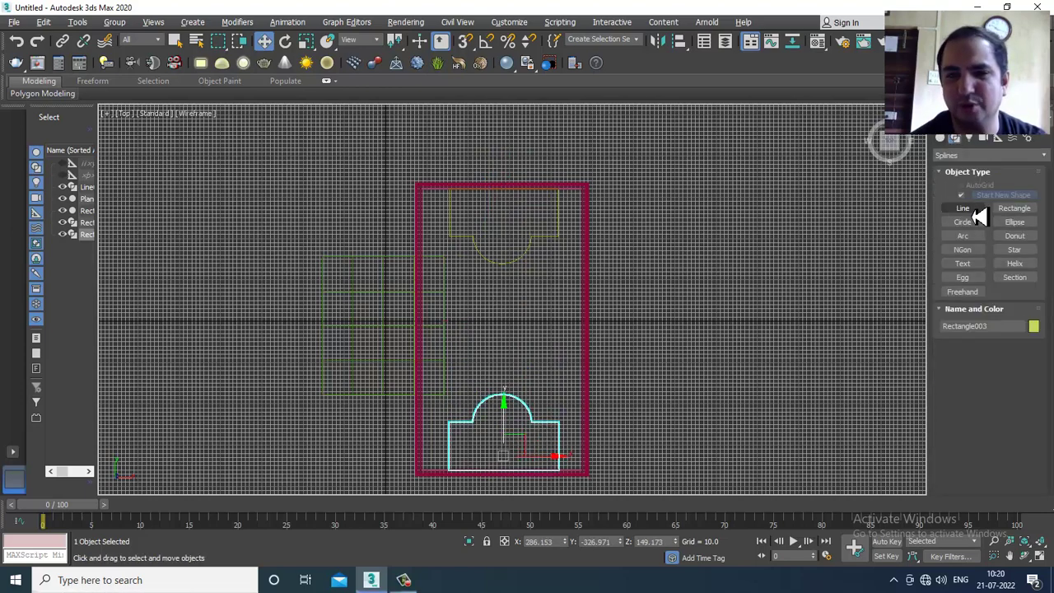
{"action": "left_click", "coordinate": [973, 210]}
{"action": "scroll", "coordinate": [573, 237], "scroll_direction": "up", "scroll_amount": 2}
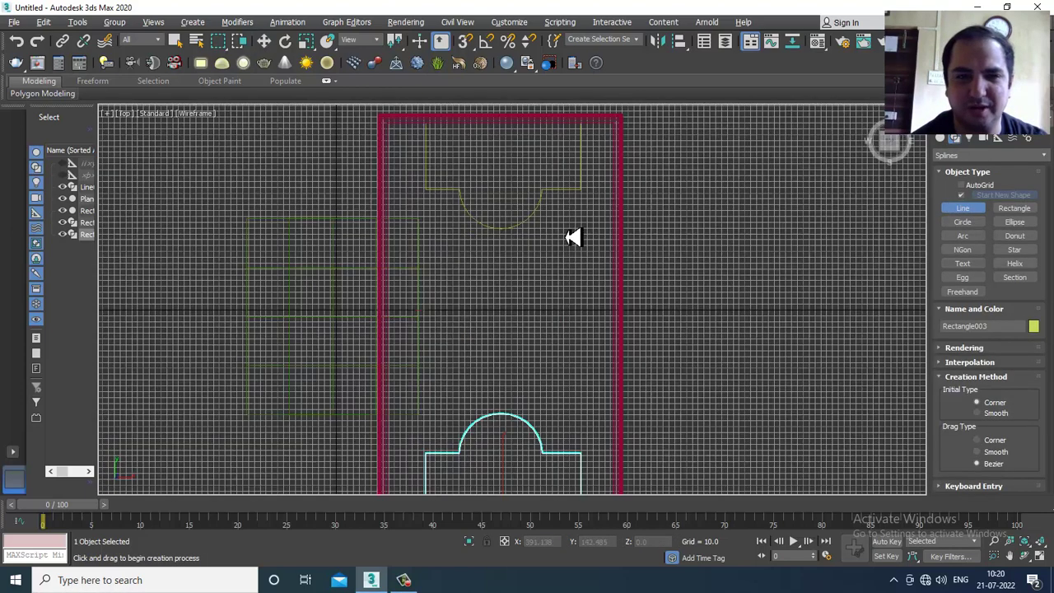
{"action": "left_click", "coordinate": [486, 217]}
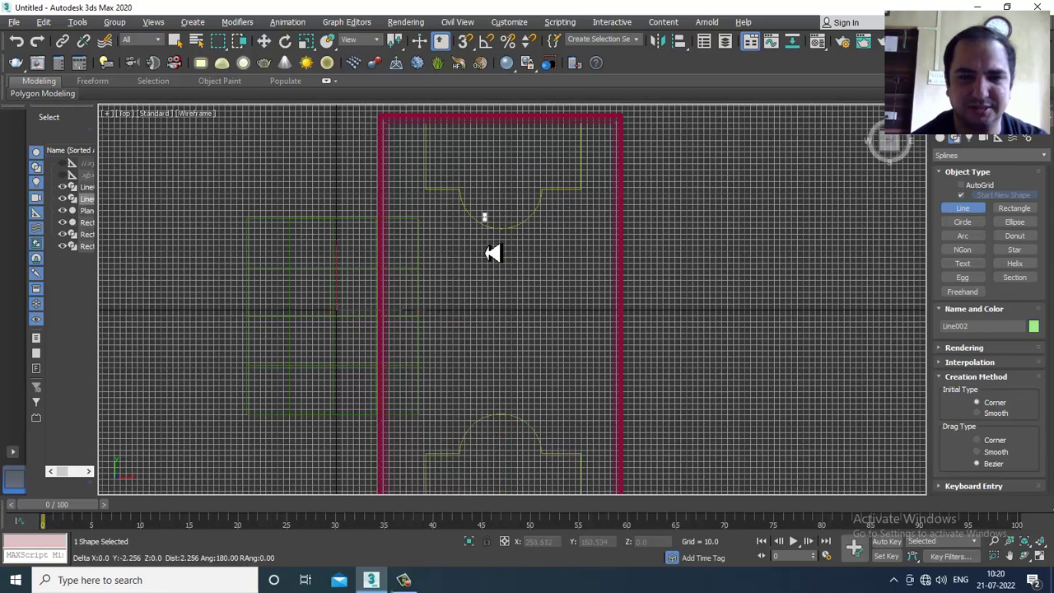
{"action": "left_click", "coordinate": [485, 431]}
{"action": "right_click", "coordinate": [486, 435]}
{"action": "right_click", "coordinate": [486, 435]}
Step: Enable the line in the viewport with a Rectangular section about 2.52 long and 5.54 wide
{"action": "left_click", "coordinate": [958, 124]}
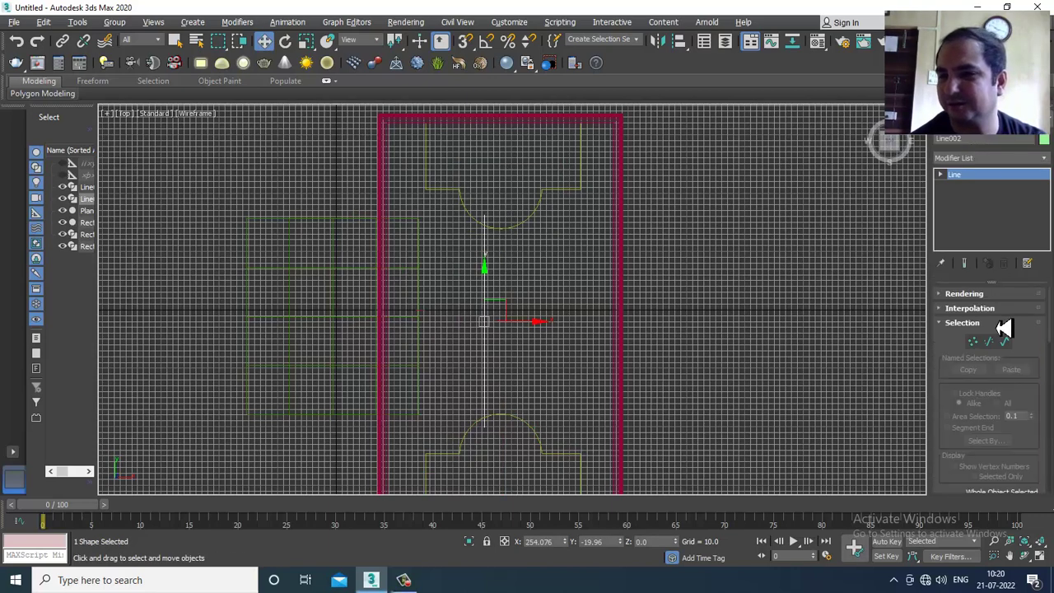
{"action": "left_click", "coordinate": [963, 294]}
{"action": "left_click", "coordinate": [981, 378]}
{"action": "scroll", "coordinate": [974, 372], "scroll_direction": "up", "scroll_amount": 2}
{"action": "left_click", "coordinate": [980, 313]}
{"action": "key", "text": "alt+w"}
{"action": "middle_click_drag", "start_coordinate": [847, 395], "coordinate": [768, 393], "text": "alt"}
{"action": "key", "text": "alt+w"}
{"action": "middle_click_drag", "start_coordinate": [547, 356], "coordinate": [584, 349], "text": "alt"}
{"action": "scroll", "coordinate": [568, 355], "scroll_direction": "up", "scroll_amount": 4}
{"action": "left_click_drag", "start_coordinate": [1028, 436], "coordinate": [1025, 339]}
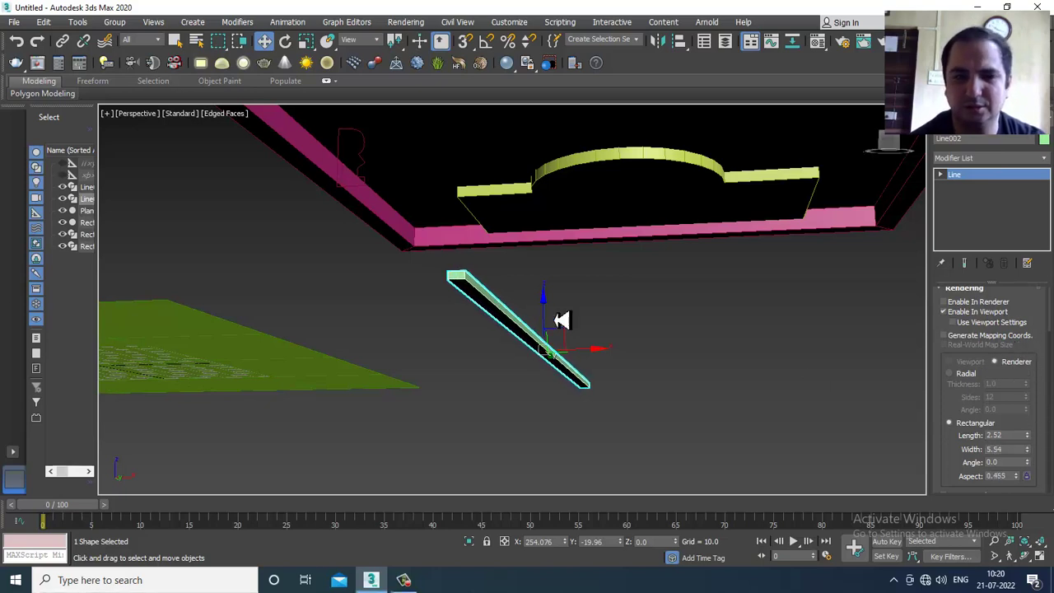
Step: Raise the rectangular strip along Z to the height of the two panels
{"action": "left_click_drag", "start_coordinate": [555, 313], "coordinate": [583, 23]}
{"action": "scroll", "coordinate": [556, 95], "scroll_direction": "down", "scroll_amount": 2}
{"action": "middle_click_drag", "start_coordinate": [602, 118], "coordinate": [579, 277]}
{"action": "middle_click_drag", "start_coordinate": [579, 278], "coordinate": [547, 298], "text": "alt"}
Step: Widen the original strip's rectangular section to about 14.18
{"action": "left_click_drag", "start_coordinate": [549, 298], "coordinate": [608, 288], "text": "shift"}
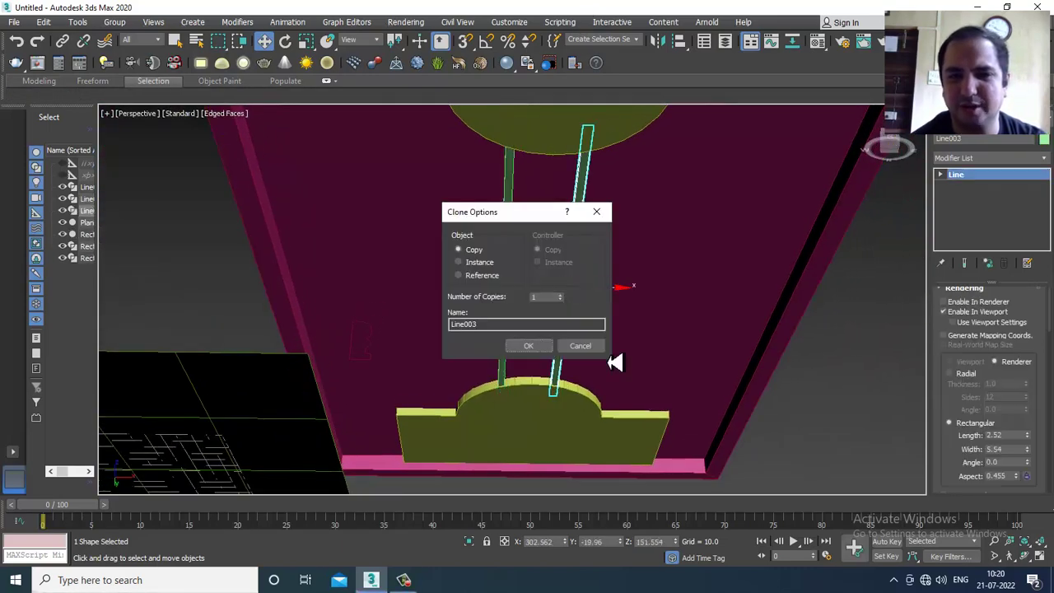
{"action": "left_click", "coordinate": [586, 347]}
{"action": "left_click_drag", "start_coordinate": [1026, 438], "coordinate": [1035, 358]}
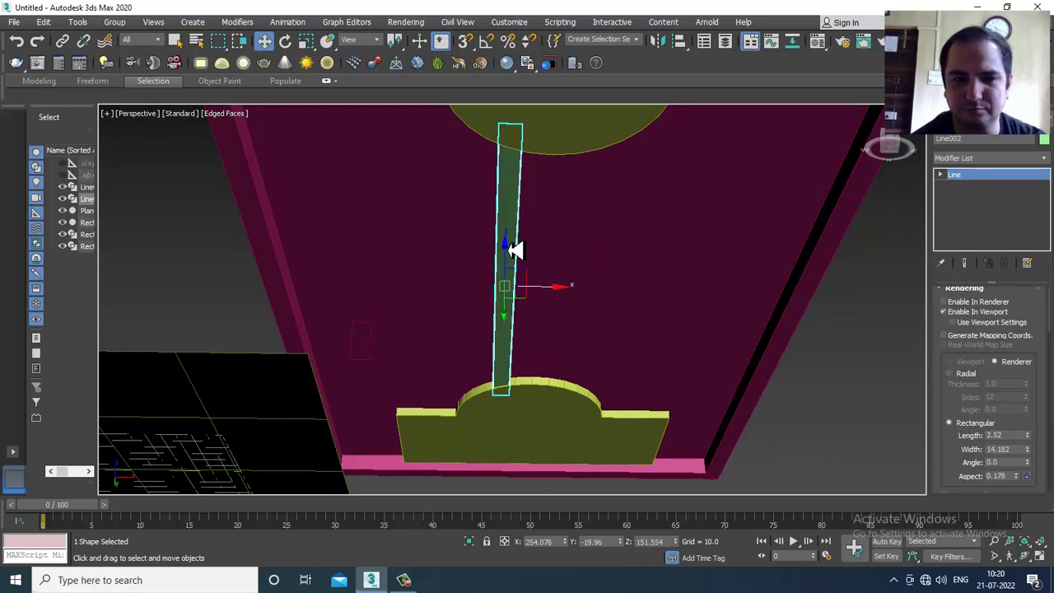
{"action": "left_click", "coordinate": [552, 301]}
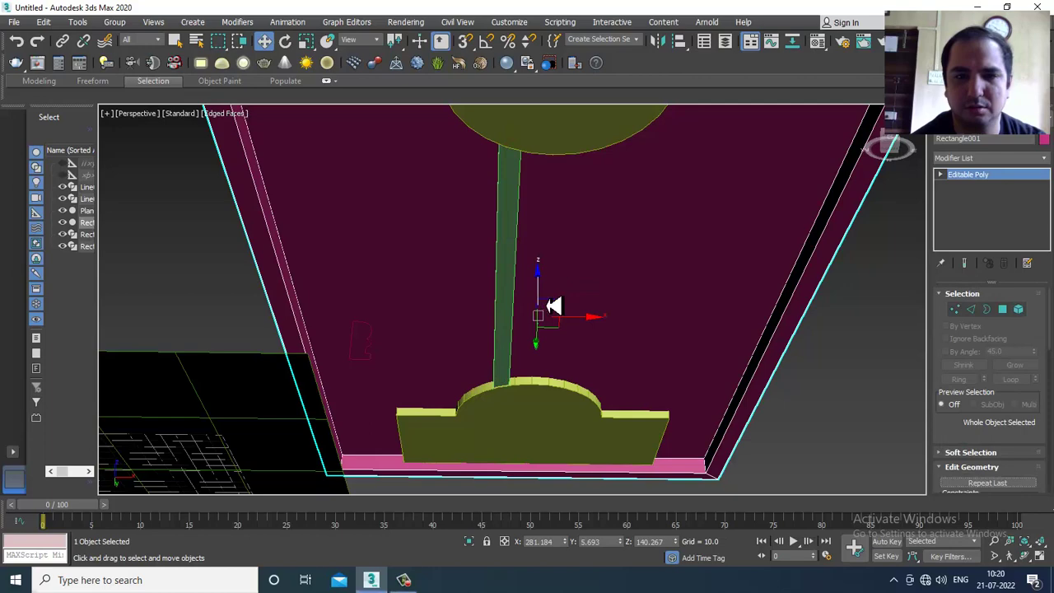
Step: Clone the widened strip along X as one Copy beside the original
{"action": "left_click", "coordinate": [505, 291]}
{"action": "left_click_drag", "start_coordinate": [556, 296], "coordinate": [627, 298], "text": "shift"}
{"action": "left_click", "coordinate": [529, 346]}
Step: With AutoGrid on, create a cylinder of radius about 7.7 and height about 2.43 on the panel's face
{"action": "scroll", "coordinate": [645, 373], "scroll_direction": "down", "scroll_amount": 3}
{"action": "middle_click_drag", "start_coordinate": [644, 373], "coordinate": [631, 401]}
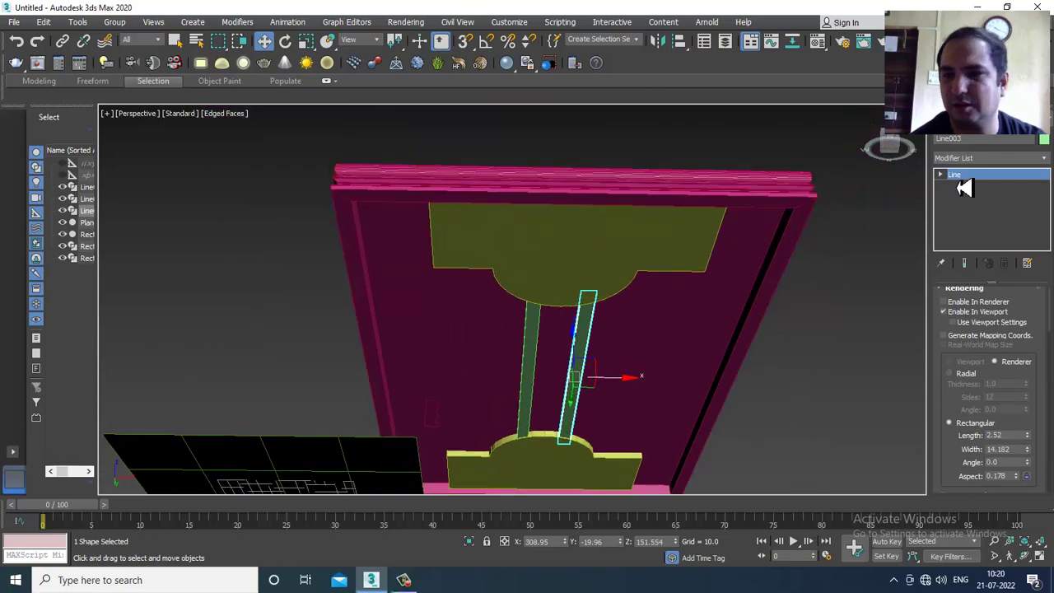
{"action": "left_click", "coordinate": [952, 138]}
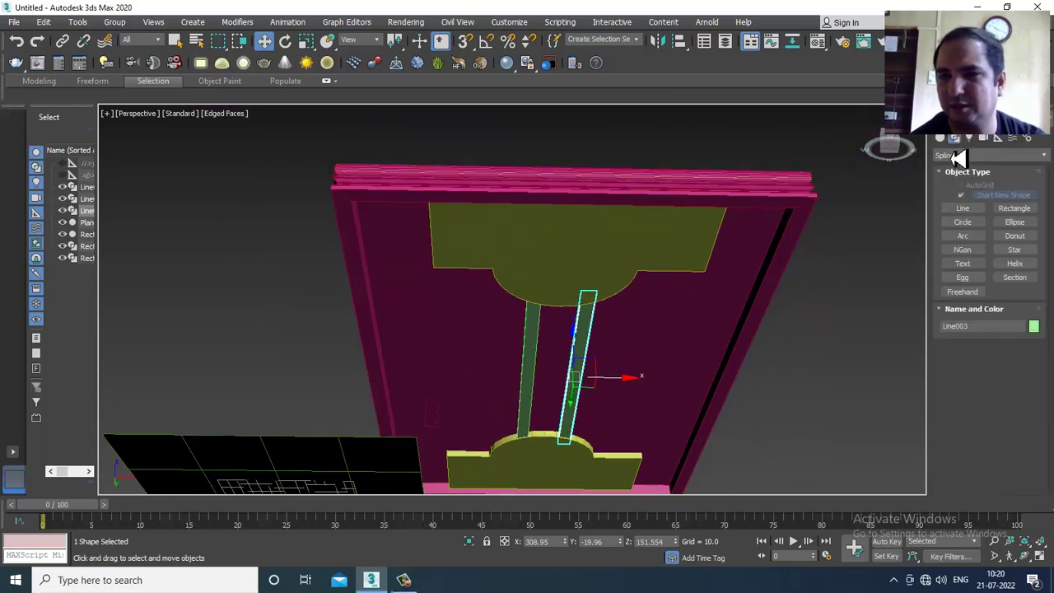
{"action": "left_click", "coordinate": [952, 155]}
{"action": "left_click", "coordinate": [952, 169]}
{"action": "left_click", "coordinate": [940, 137]}
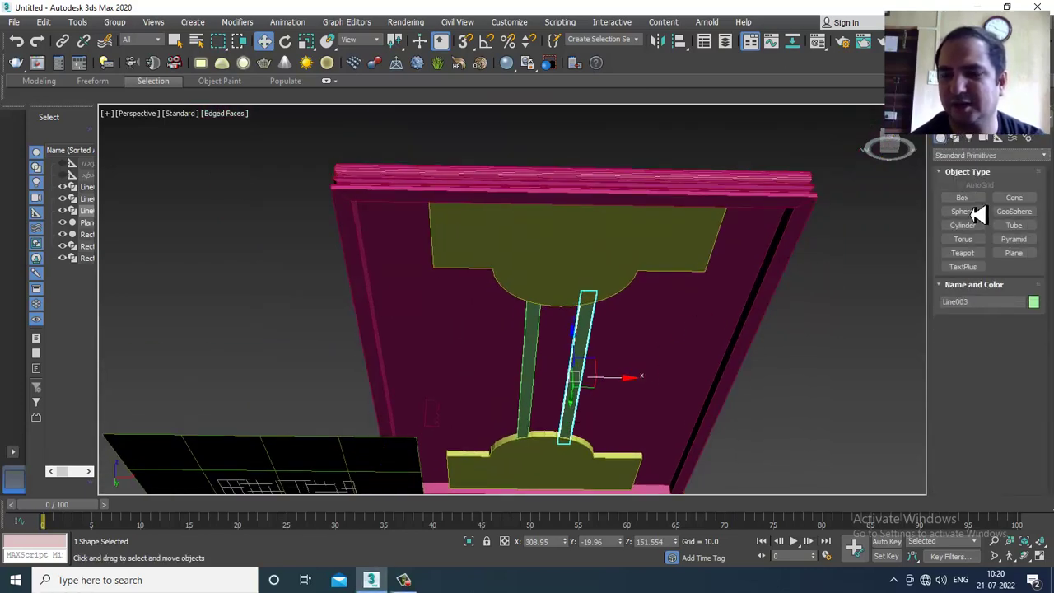
{"action": "left_click", "coordinate": [970, 227]}
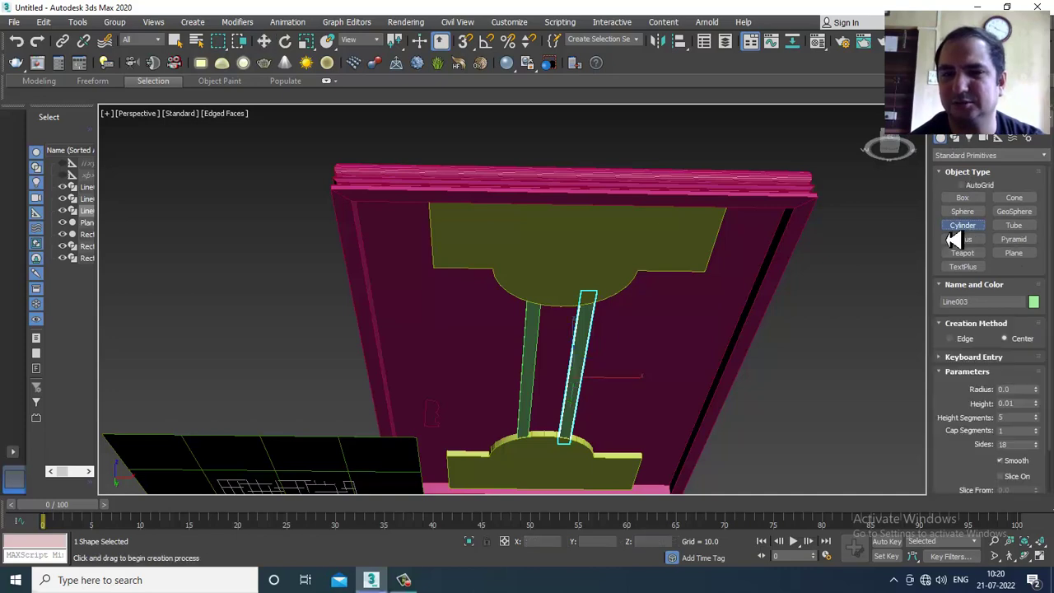
{"action": "left_click", "coordinate": [960, 186]}
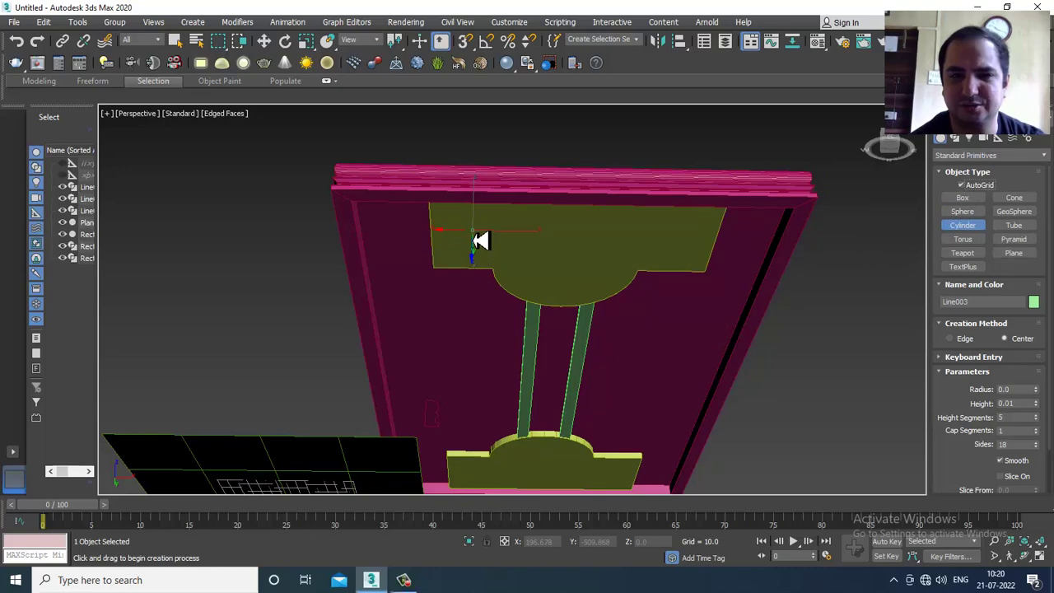
{"action": "left_click_drag", "start_coordinate": [485, 244], "coordinate": [484, 244]}
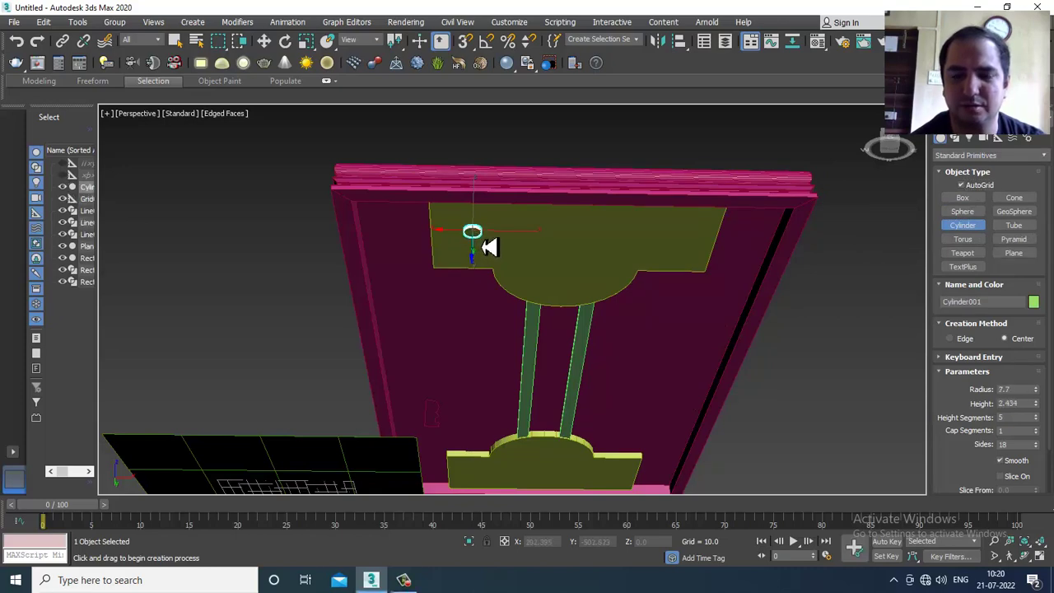
{"action": "left_click", "coordinate": [484, 246]}
Step: Convert the cylinder to an Editable Poly and enter its Polygon level
{"action": "key", "text": "w"}
{"action": "key", "text": "z"}
{"action": "middle_click_drag", "start_coordinate": [603, 311], "coordinate": [615, 306], "text": "alt"}
{"action": "scroll", "coordinate": [615, 306], "scroll_direction": "down", "scroll_amount": 4}
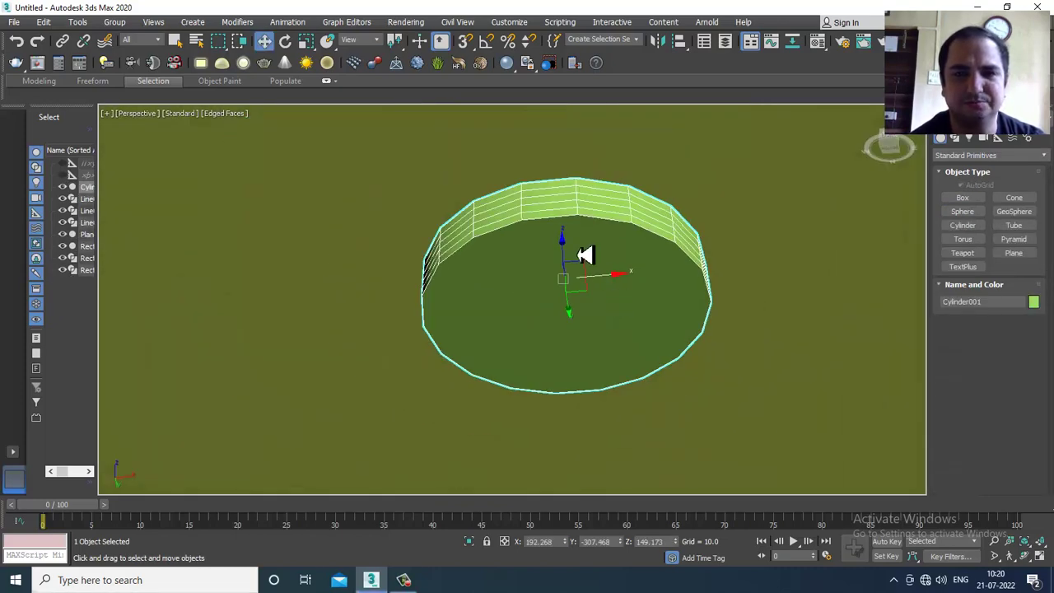
{"action": "right_click", "coordinate": [581, 251]}
{"action": "mouse_move", "coordinate": [664, 377]}
{"action": "left_click", "coordinate": [770, 390]}
{"action": "key", "text": "4"}
Step: Inset the cylinder's exposed cap polygon by 1.0
{"action": "left_click", "coordinate": [639, 313]}
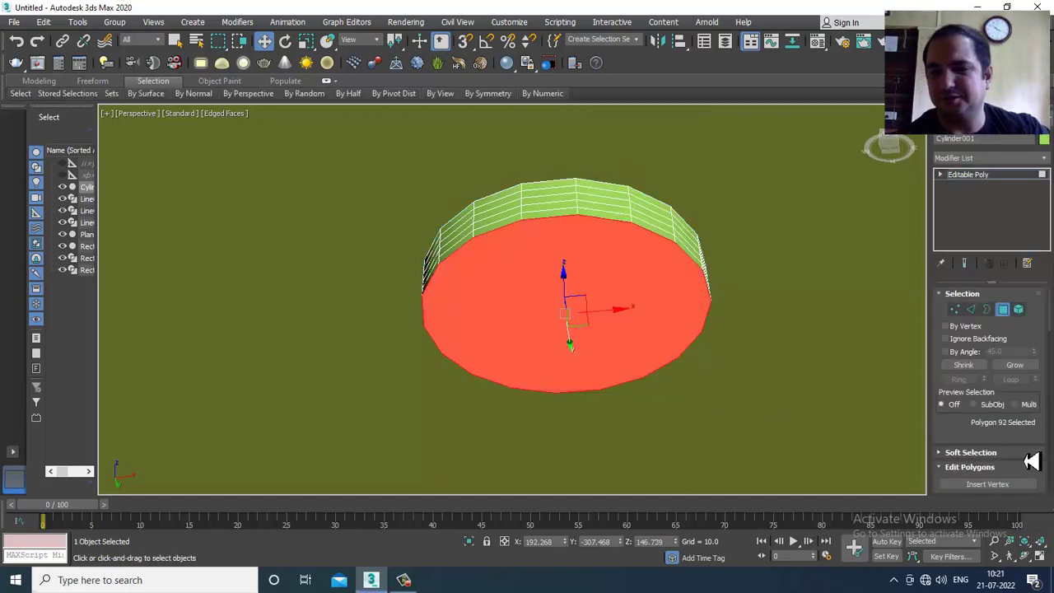
{"action": "scroll", "coordinate": [1035, 468], "scroll_direction": "down", "scroll_amount": 3}
{"action": "left_click", "coordinate": [1032, 423]}
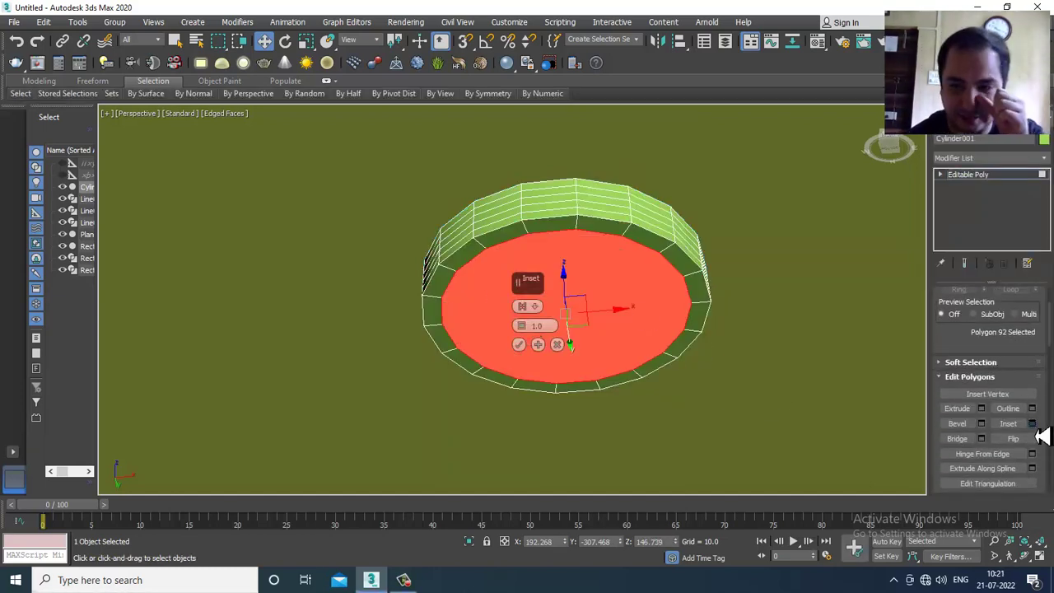
{"action": "left_click_drag", "start_coordinate": [523, 328], "coordinate": [526, 327]}
{"action": "left_click", "coordinate": [520, 344]}
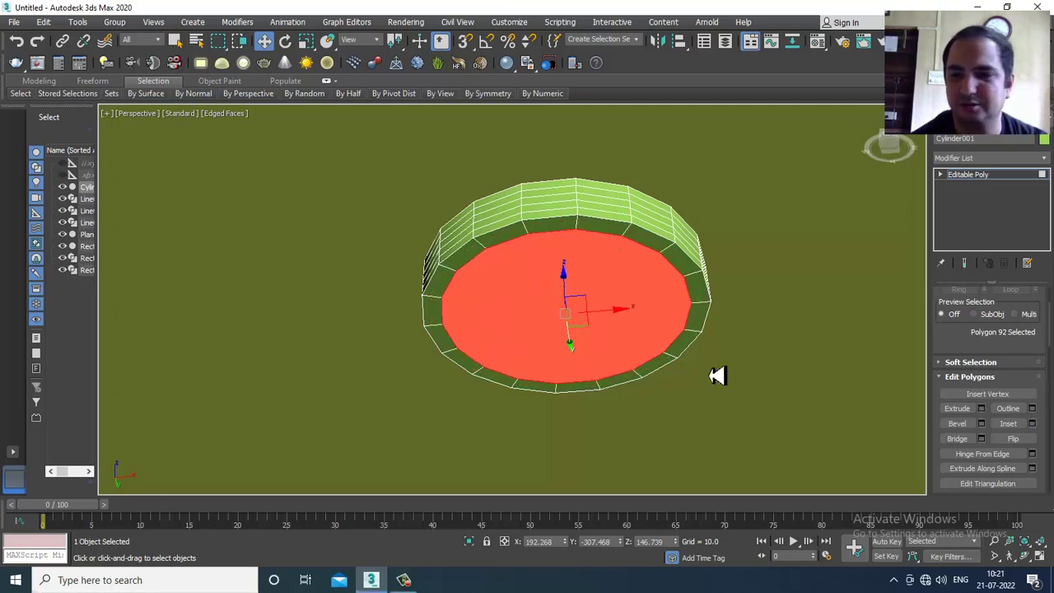
Step: Bevel the inset cap inward with height about -0.56 and outline -1.0, and leave the Polygon level
{"action": "left_click", "coordinate": [981, 423]}
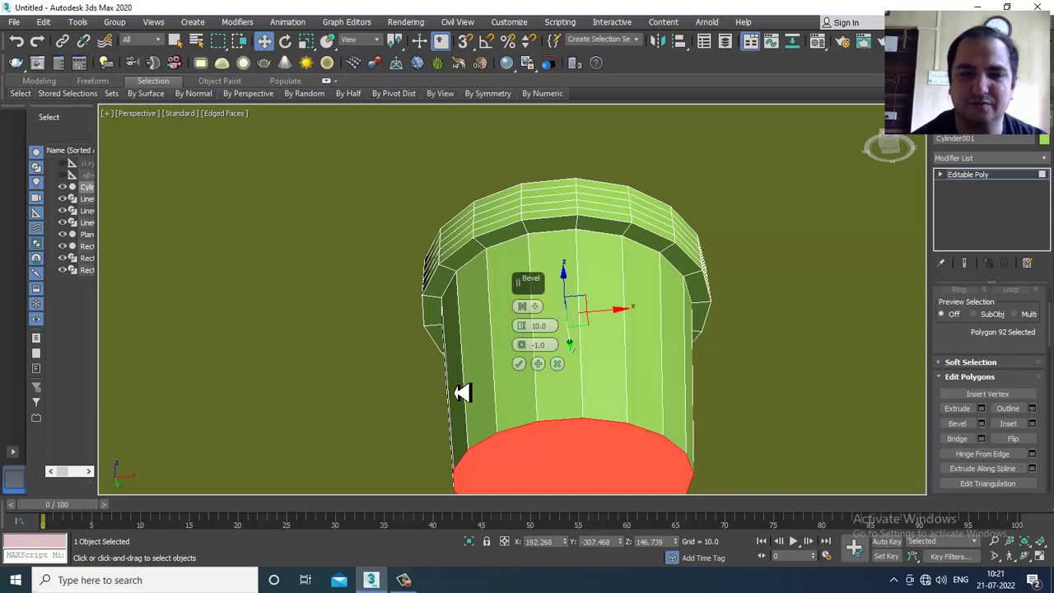
{"action": "left_click_drag", "start_coordinate": [531, 343], "coordinate": [548, 390]}
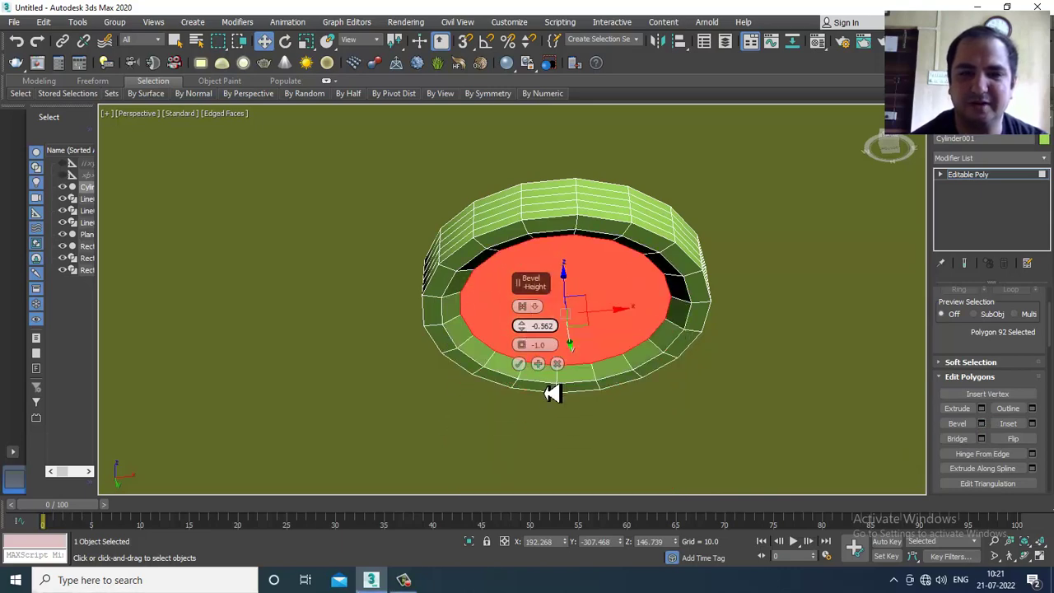
{"action": "left_click", "coordinate": [519, 364]}
{"action": "left_click", "coordinate": [983, 177]}
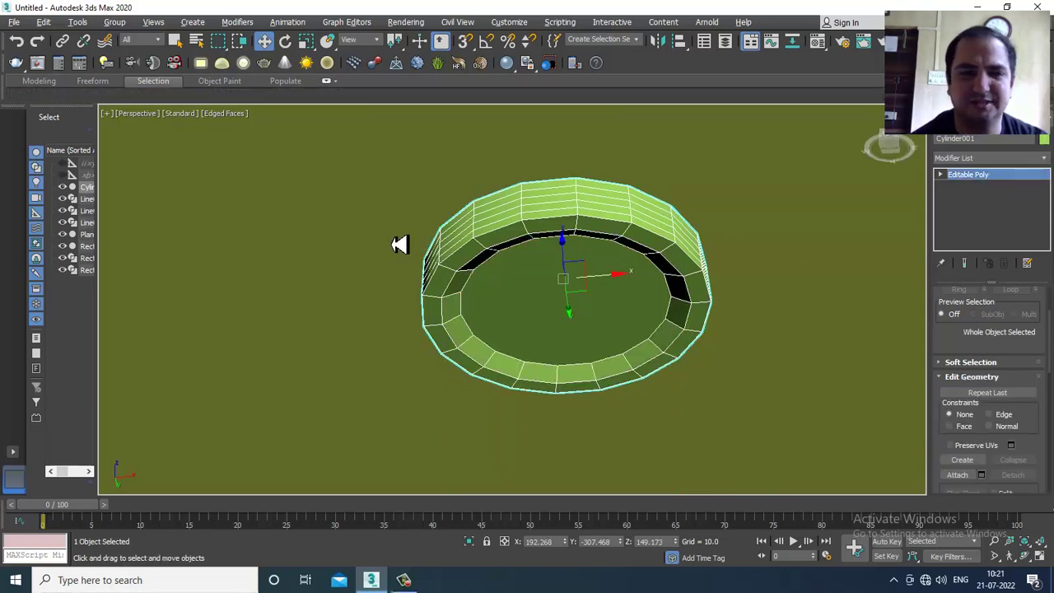
Step: In the Top view, copy the round light fitting along X to the other side of the same panel
{"action": "key", "text": "alt+w"}
{"action": "right_click", "coordinate": [377, 226]}
{"action": "key", "text": "alt+w"}
{"action": "key", "text": "z"}
{"action": "scroll", "coordinate": [528, 268], "scroll_direction": "down", "scroll_amount": 10}
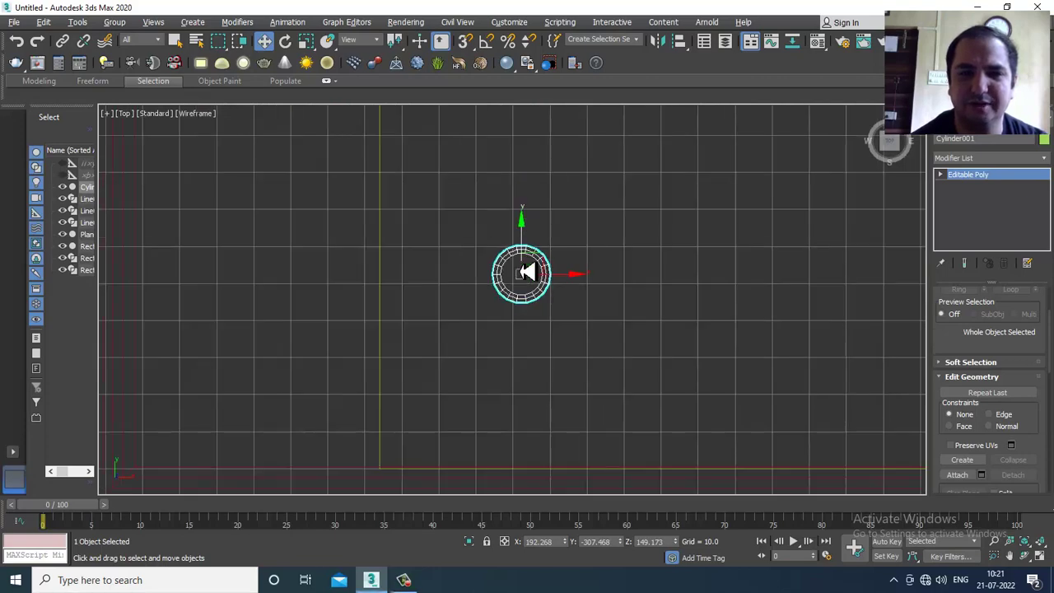
{"action": "middle_click_drag", "start_coordinate": [525, 268], "coordinate": [471, 273]}
{"action": "scroll", "coordinate": [471, 273], "scroll_direction": "up", "scroll_amount": 1}
{"action": "left_click_drag", "start_coordinate": [518, 284], "coordinate": [678, 282], "text": "shift"}
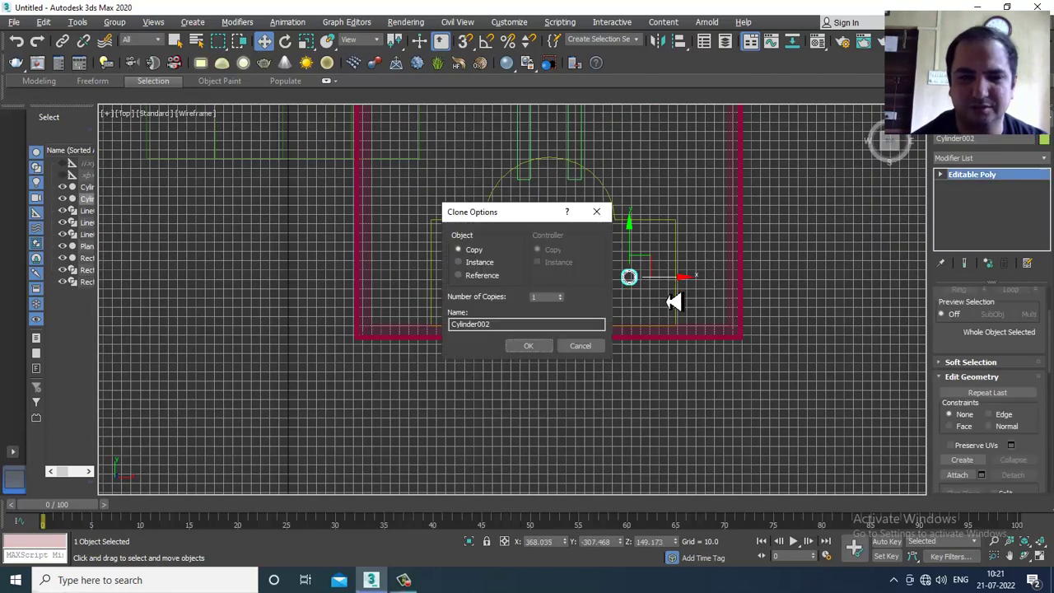
{"action": "left_click", "coordinate": [528, 346]}
Step: Select both round light fittings and copy them along Y onto the opposite end panel
{"action": "middle_click_drag", "start_coordinate": [539, 309], "coordinate": [503, 337]}
{"action": "left_click", "coordinate": [433, 306], "text": "ctrl"}
{"action": "scroll", "coordinate": [613, 284], "scroll_direction": "down", "scroll_amount": 4}
{"action": "middle_click_drag", "start_coordinate": [614, 284], "coordinate": [561, 458]}
{"action": "left_click_drag", "start_coordinate": [442, 445], "coordinate": [491, 182]}
{"action": "left_click", "coordinate": [529, 345]}
Step: Examine the copied light fittings and the outer frame's moulding from below in the Perspective view
{"action": "key", "text": "alt+w"}
{"action": "key", "text": "alt+w"}
{"action": "scroll", "coordinate": [708, 387], "scroll_direction": "down", "scroll_amount": 3}
{"action": "middle_click_drag", "start_coordinate": [714, 384], "coordinate": [512, 351], "text": "alt"}
{"action": "left_click", "coordinate": [476, 365]}
{"action": "scroll", "coordinate": [501, 394], "scroll_direction": "up", "scroll_amount": 3}
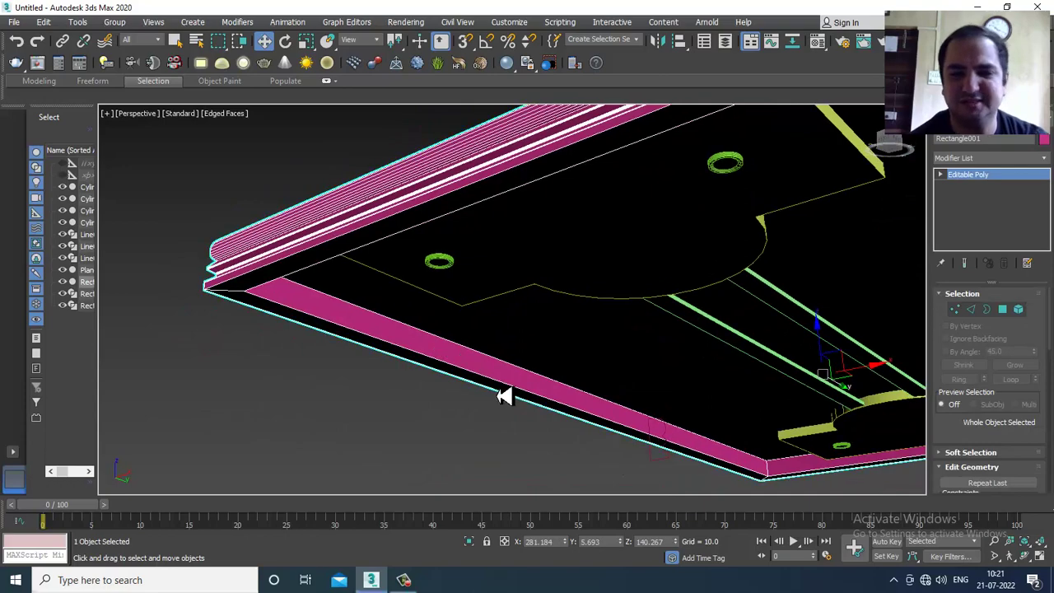
{"action": "scroll", "coordinate": [654, 354], "scroll_direction": "down", "scroll_amount": 3}
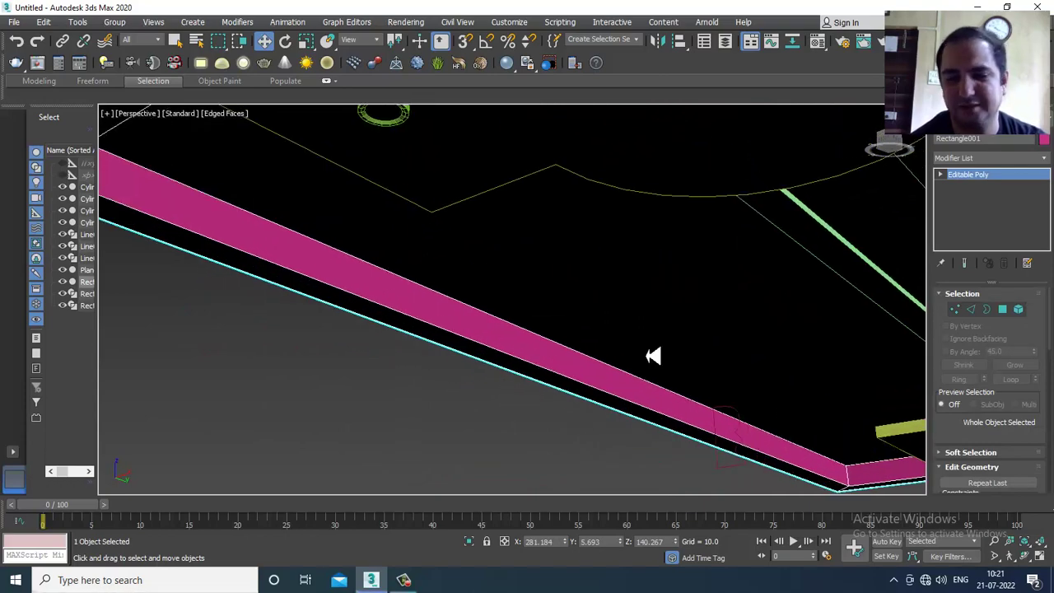
Step: In the Front view, draw a spline circle of radius about 14 in the empty area beside the frame
{"action": "key", "text": "alt+w"}
{"action": "key", "text": "alt+w"}
{"action": "scroll", "coordinate": [631, 271], "scroll_direction": "up", "scroll_amount": 3}
{"action": "scroll", "coordinate": [579, 306], "scroll_direction": "down", "scroll_amount": 3}
{"action": "scroll", "coordinate": [558, 306], "scroll_direction": "up", "scroll_amount": 4}
{"action": "scroll", "coordinate": [577, 323], "scroll_direction": "down", "scroll_amount": 4}
{"action": "scroll", "coordinate": [648, 360], "scroll_direction": "up", "scroll_amount": 5}
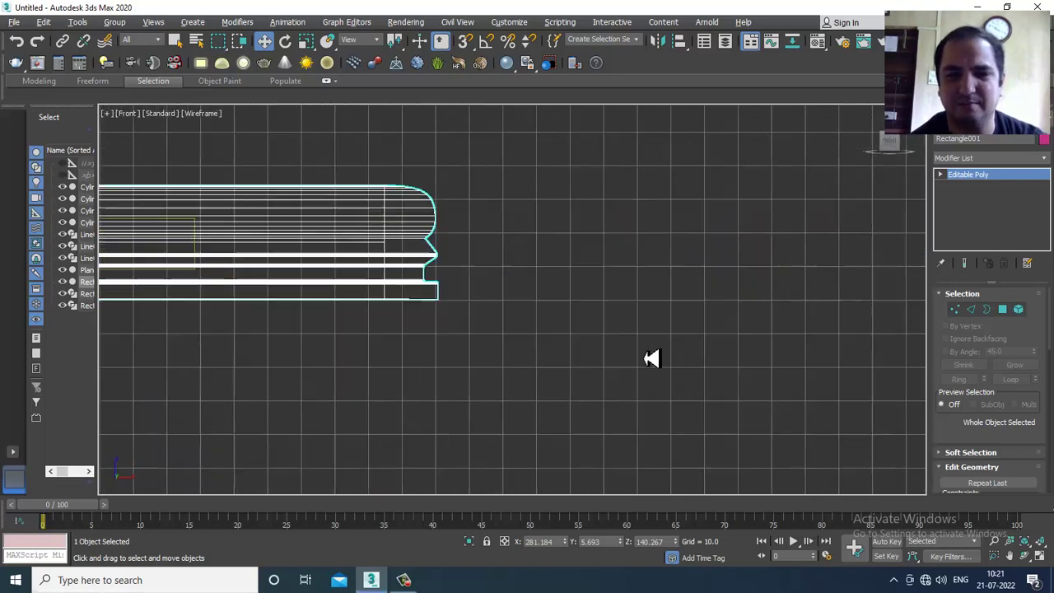
{"action": "left_click", "coordinate": [943, 137]}
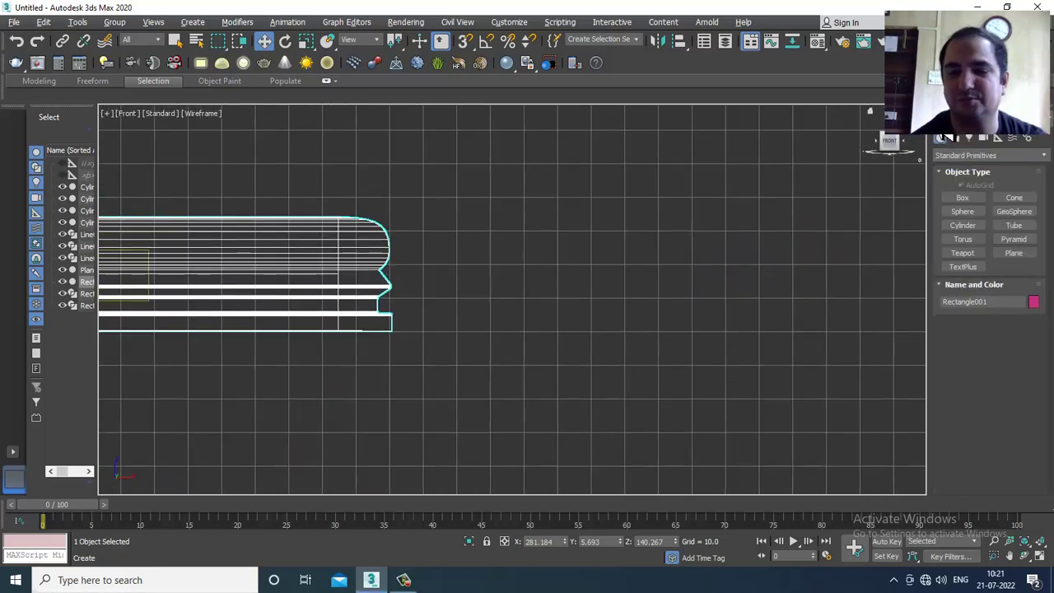
{"action": "left_click", "coordinate": [955, 138]}
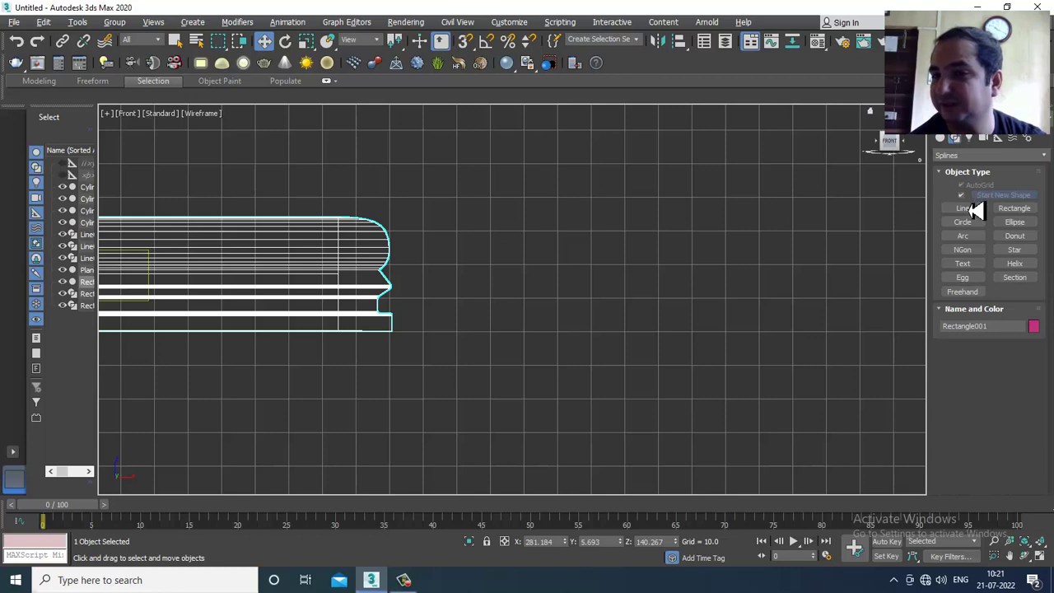
{"action": "left_click", "coordinate": [963, 222]}
{"action": "left_click_drag", "start_coordinate": [581, 207], "coordinate": [611, 259]}
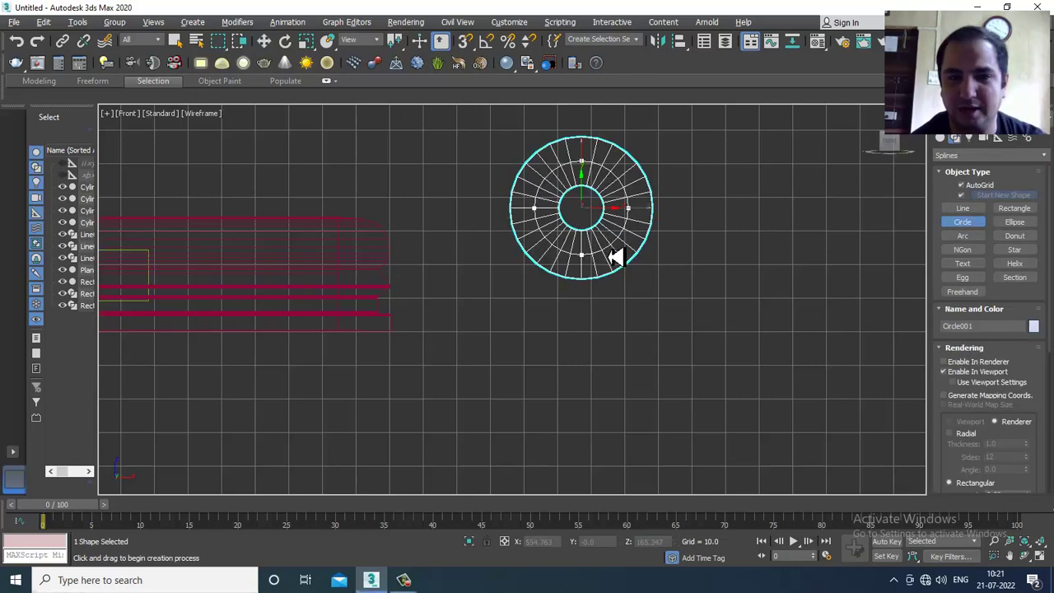
{"action": "right_click", "coordinate": [884, 222]}
Step: Disable the circle's Enable In Viewport option and scale it along X to about 56%
{"action": "left_click", "coordinate": [954, 137]}
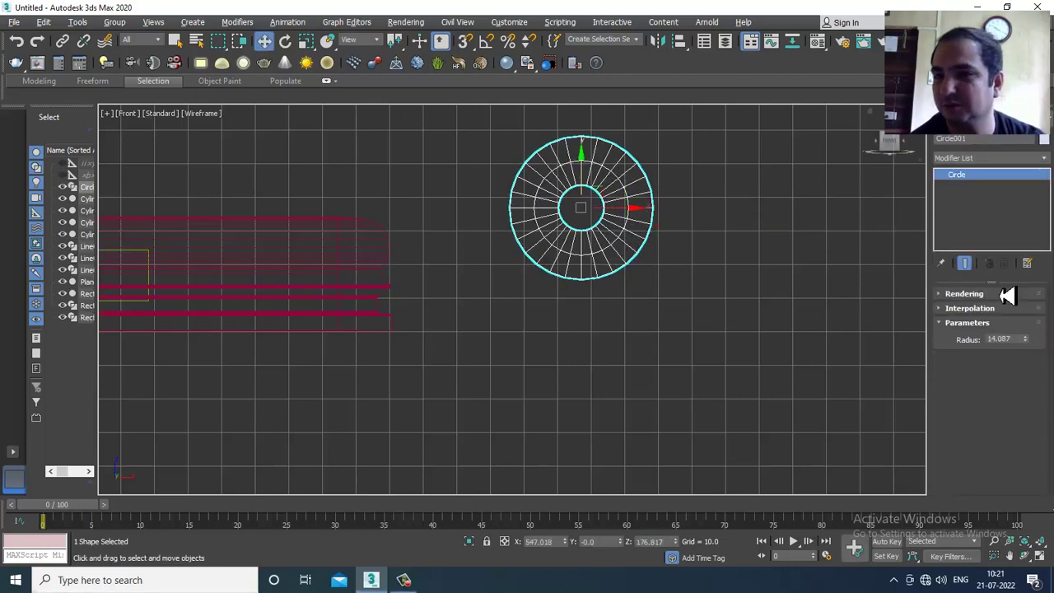
{"action": "left_click", "coordinate": [961, 295]}
{"action": "scroll", "coordinate": [964, 342], "scroll_direction": "up", "scroll_amount": 2}
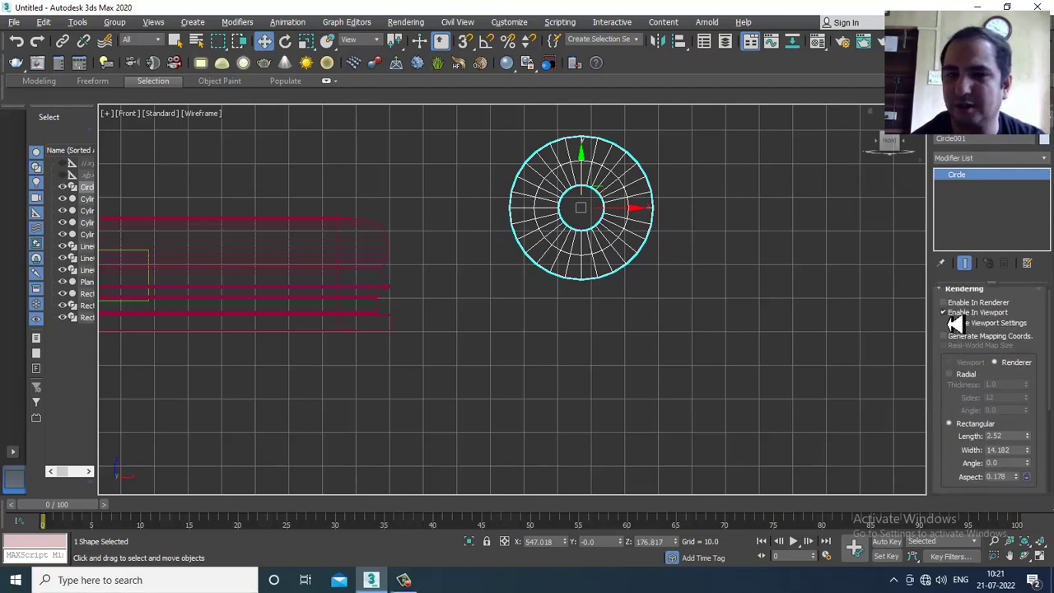
{"action": "left_click", "coordinate": [944, 312]}
{"action": "scroll", "coordinate": [506, 274], "scroll_direction": "up", "scroll_amount": 2}
{"action": "key", "text": "r"}
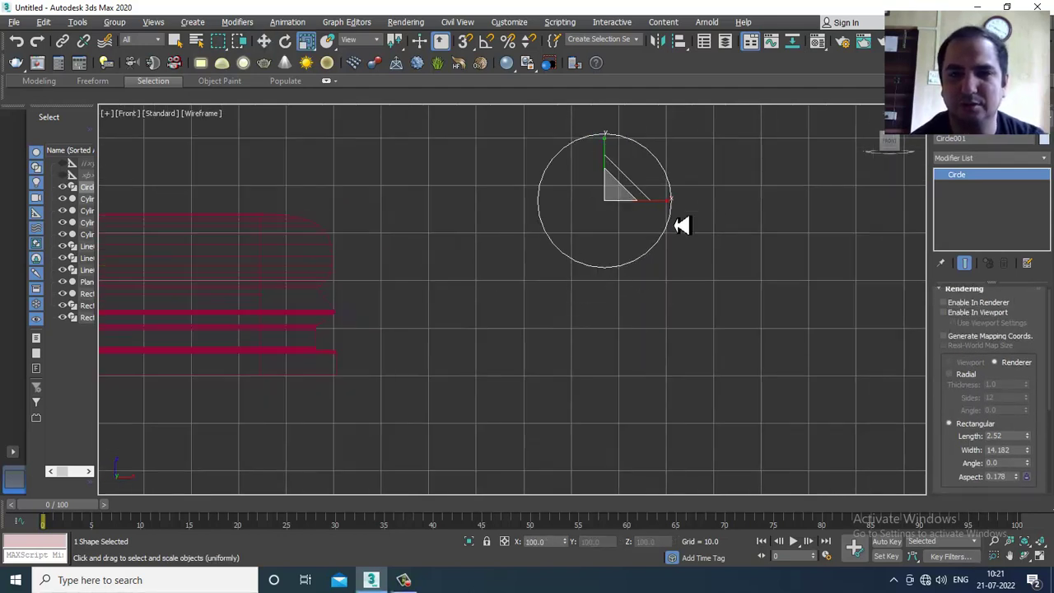
{"action": "left_click_drag", "start_coordinate": [668, 206], "coordinate": [635, 212]}
{"action": "scroll", "coordinate": [636, 212], "scroll_direction": "up", "scroll_amount": 3}
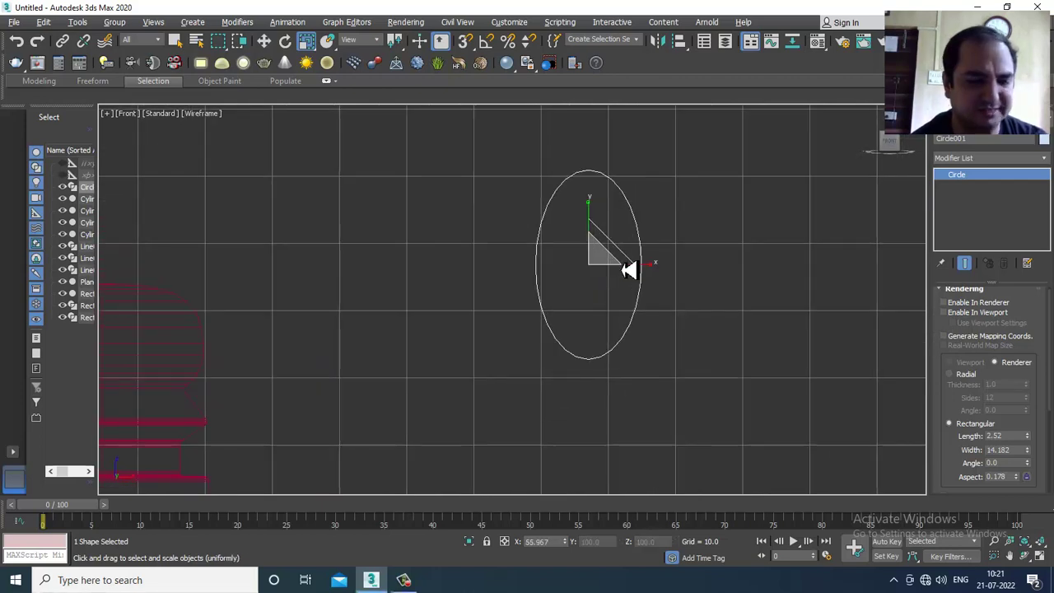
Step: Convert the narrowed circle to an Editable Spline
{"action": "right_click", "coordinate": [591, 180]}
{"action": "mouse_move", "coordinate": [686, 299]}
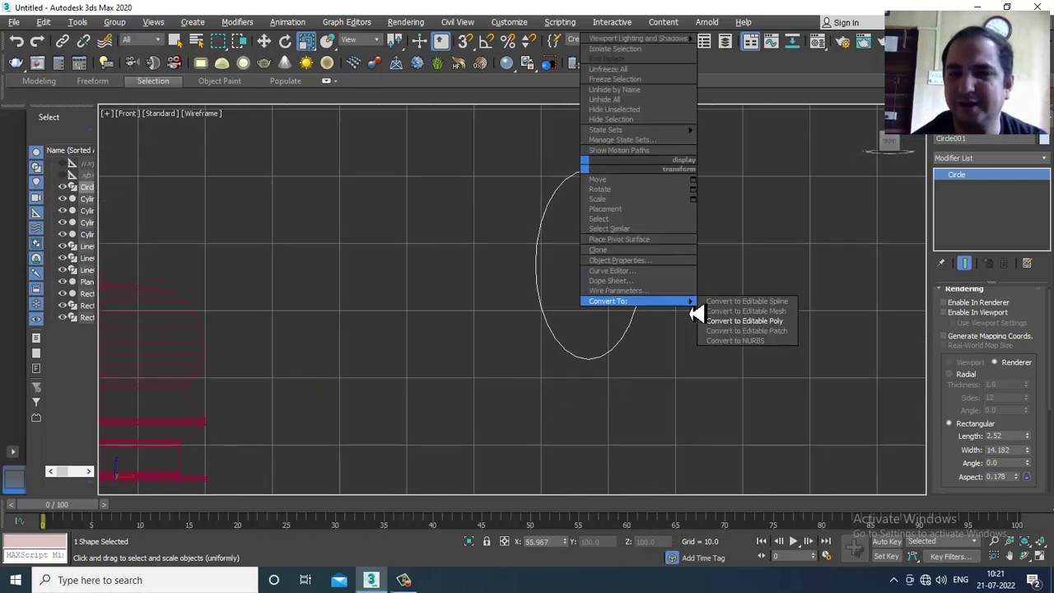
{"action": "left_click", "coordinate": [772, 301]}
Step: Make the spline's top and bottom vertices Corner type and raise the top vertex to form a pointed petal
{"action": "key", "text": "1"}
{"action": "left_click_drag", "start_coordinate": [567, 160], "coordinate": [617, 216]}
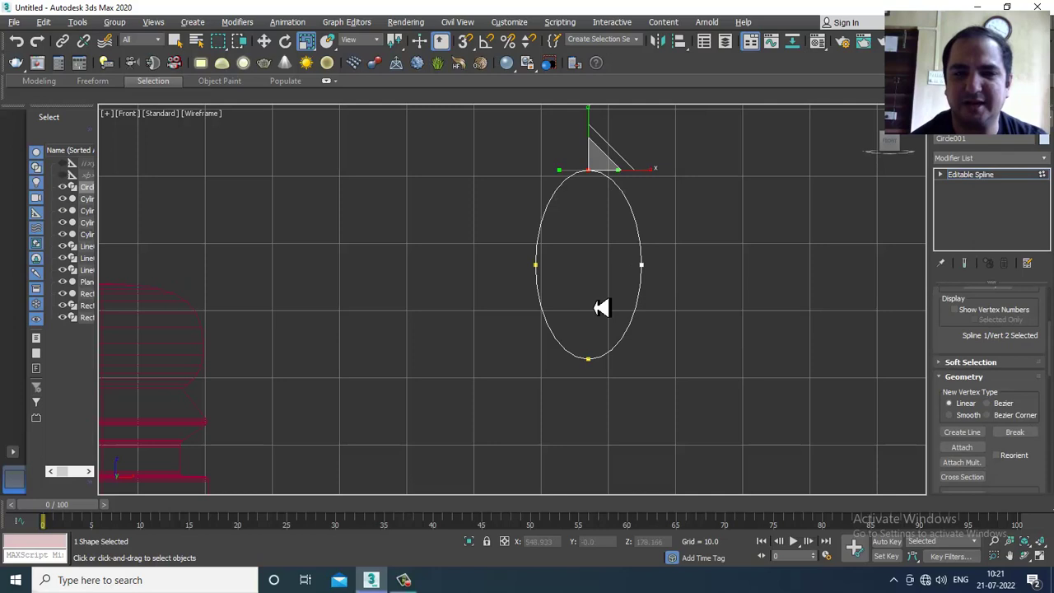
{"action": "left_click_drag", "start_coordinate": [659, 333], "coordinate": [657, 334], "text": "ctrl"}
{"action": "right_click", "coordinate": [598, 372]}
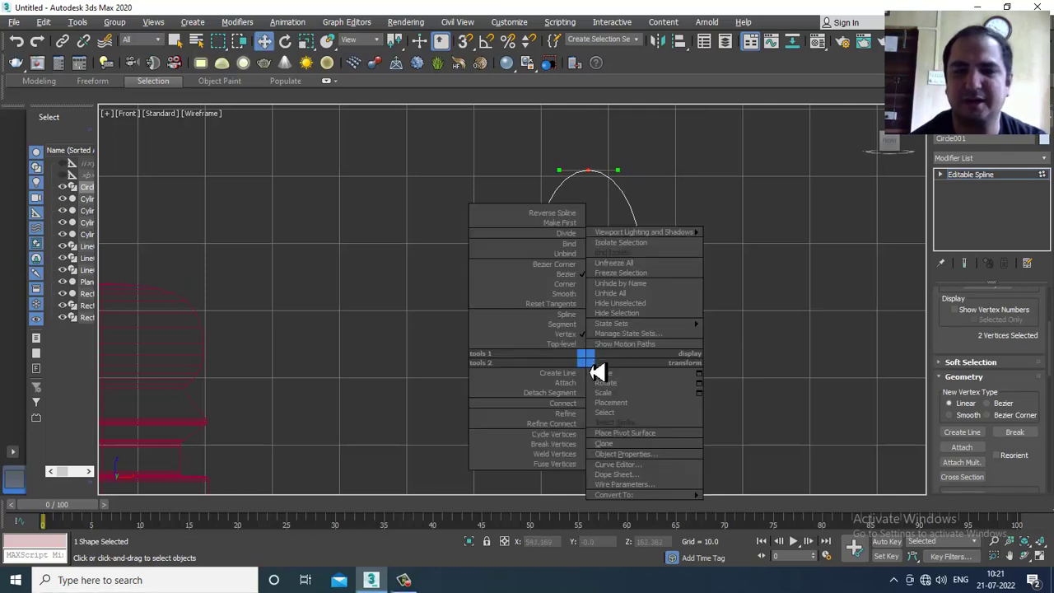
{"action": "left_click", "coordinate": [568, 284]}
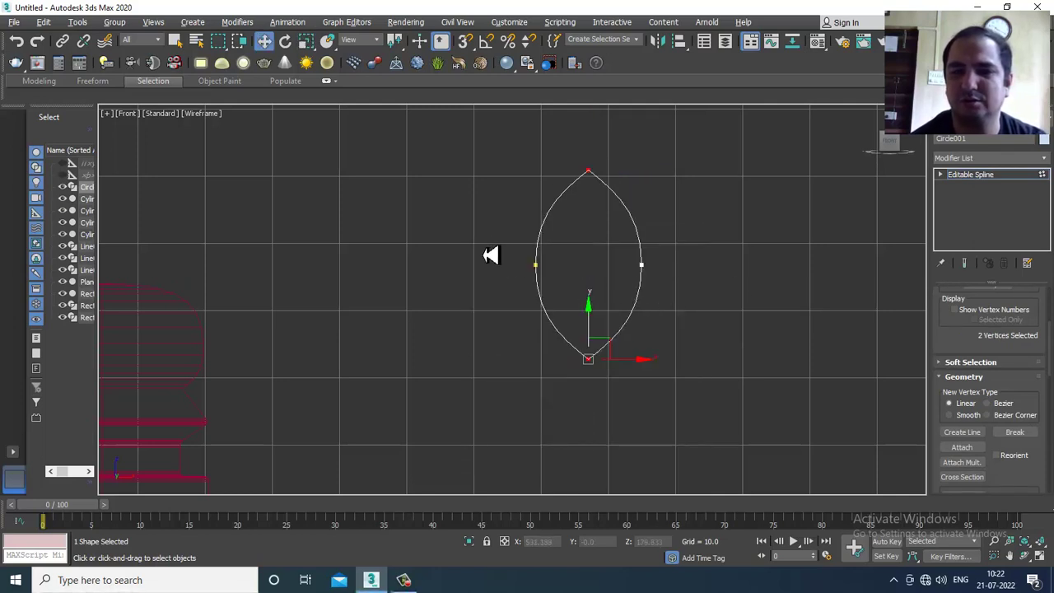
{"action": "left_click_drag", "start_coordinate": [543, 142], "coordinate": [602, 118]}
{"action": "left_click", "coordinate": [978, 176]}
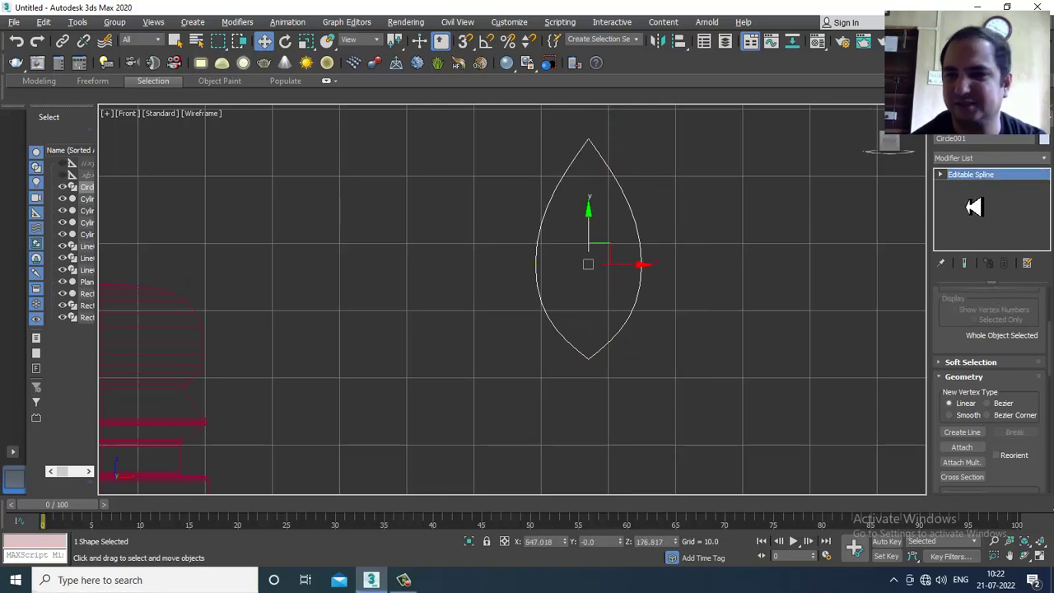
Step: Apply an Extrude modifier to the petal spline with an amount of 2.0
{"action": "left_click", "coordinate": [987, 159]}
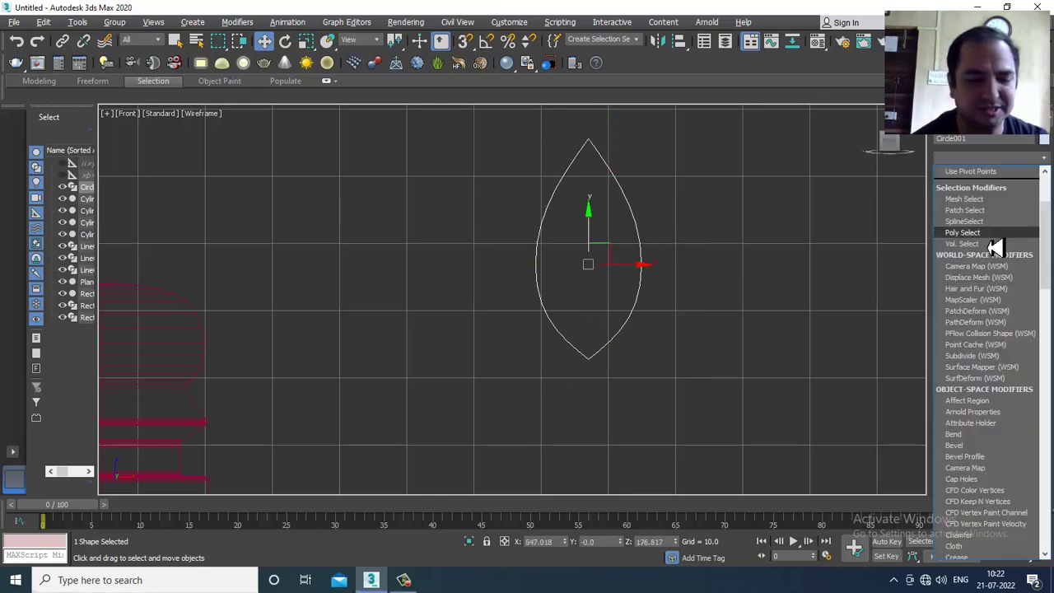
{"action": "key", "text": "e"}
{"action": "key", "text": "Return"}
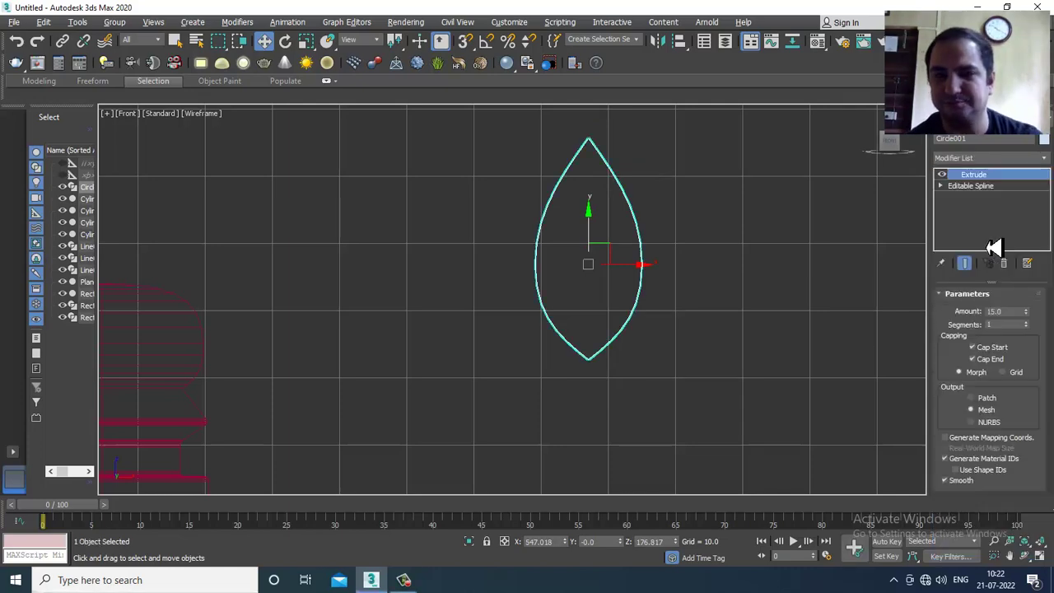
{"action": "key", "text": "alt+w"}
{"action": "right_click", "coordinate": [739, 415]}
{"action": "key", "text": "z"}
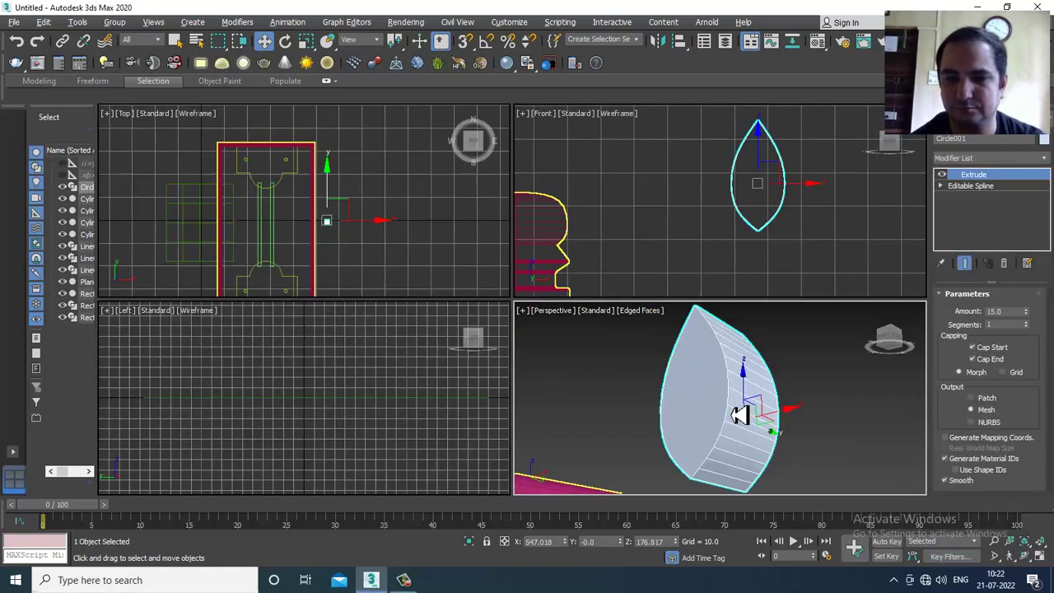
{"action": "key", "text": "alt+w"}
{"action": "double_click", "coordinate": [996, 312]}
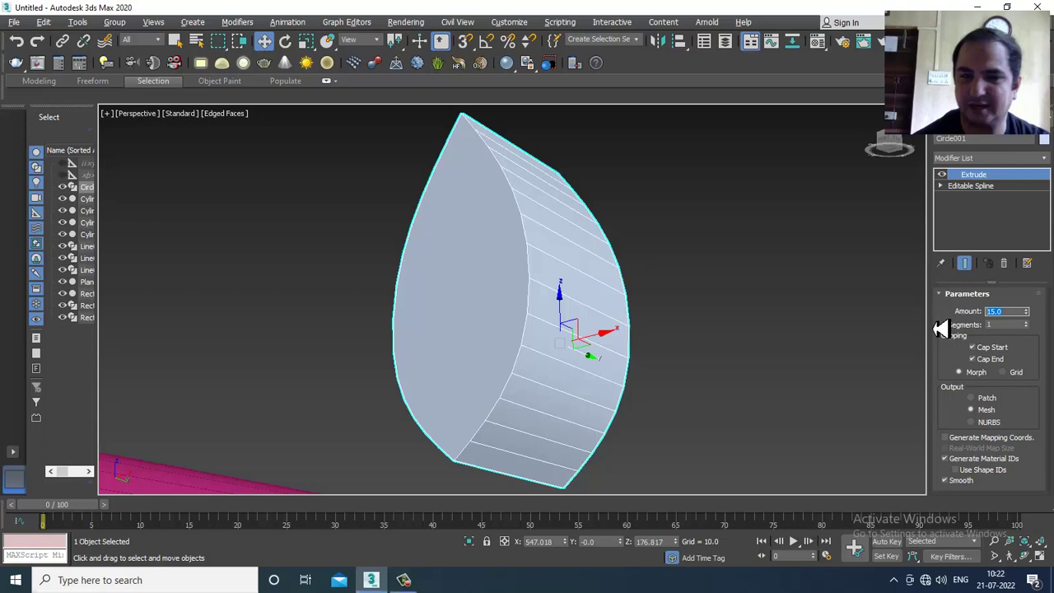
{"action": "type", "text": "1"}
{"action": "key", "text": "Return"}
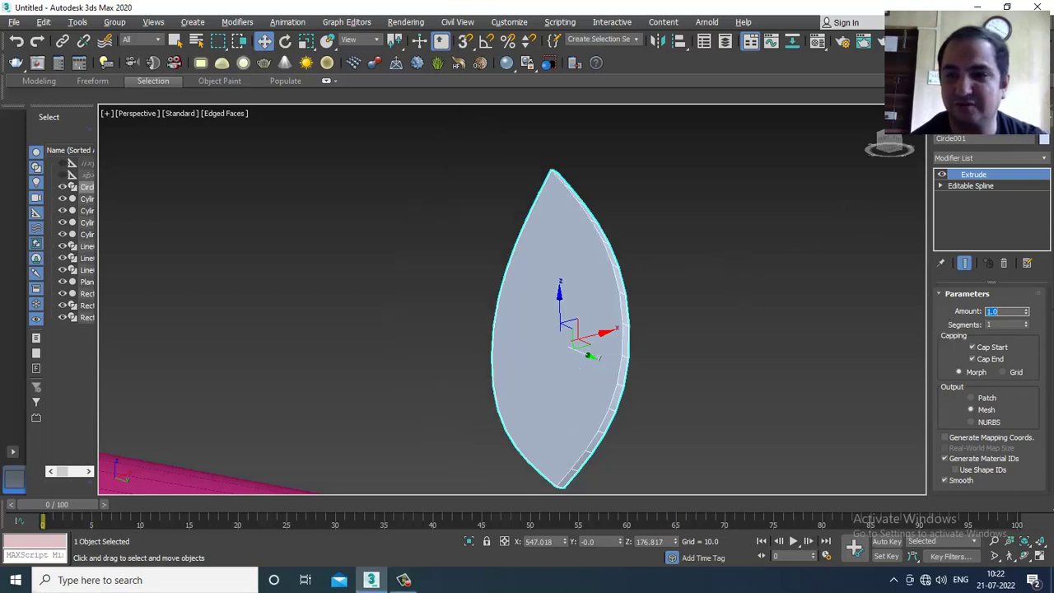
{"action": "type", "text": "2"}
{"action": "key", "text": "Return"}
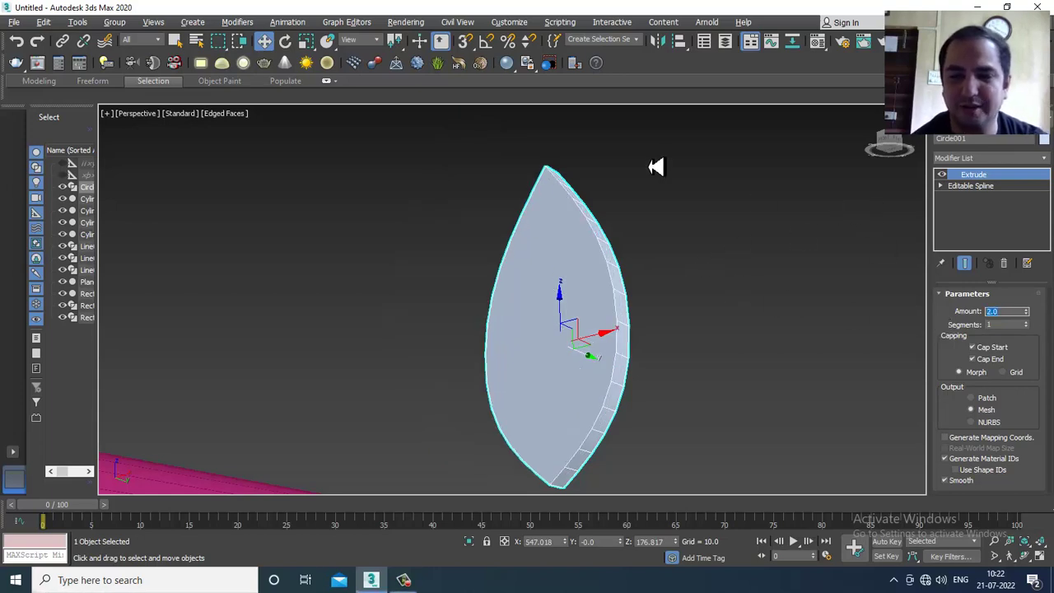
Step: In the Front view, move only the petal's pivot down to its bottom tip
{"action": "key", "text": "alt+w"}
{"action": "key", "text": "alt+w"}
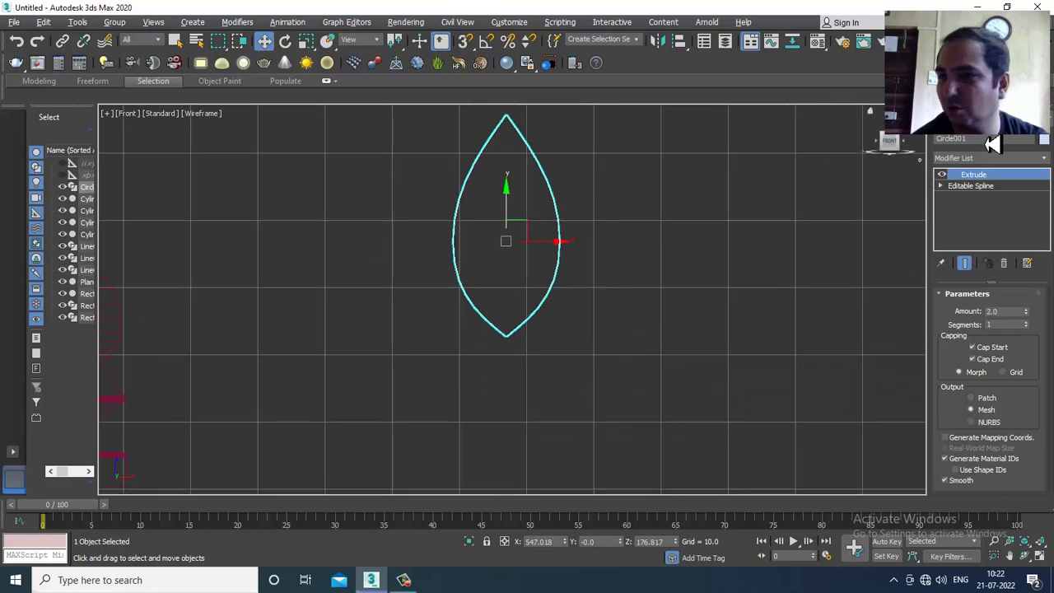
{"action": "left_click", "coordinate": [990, 135]}
{"action": "left_click", "coordinate": [1006, 209]}
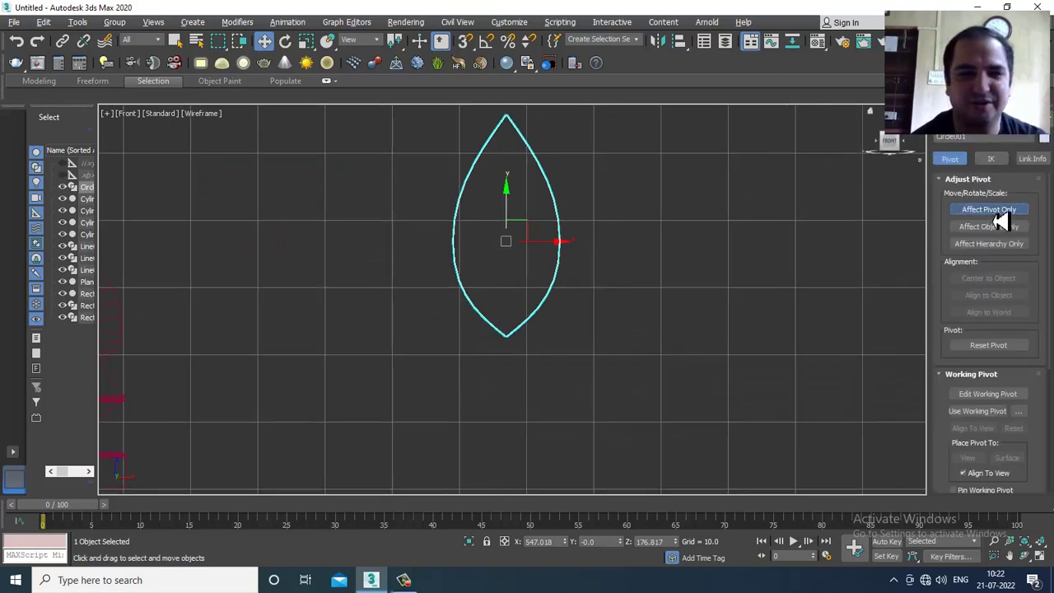
{"action": "left_click_drag", "start_coordinate": [516, 214], "coordinate": [525, 310]}
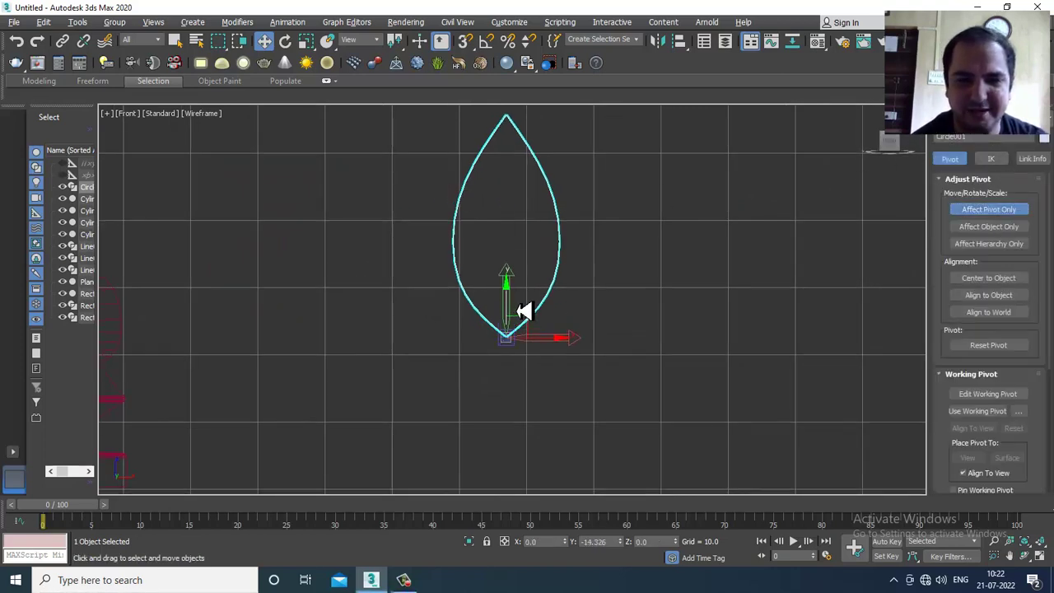
{"action": "left_click", "coordinate": [994, 211]}
Step: Rotate the petal clockwise about its bottom tip while cloning it into three copies
{"action": "key", "text": "e"}
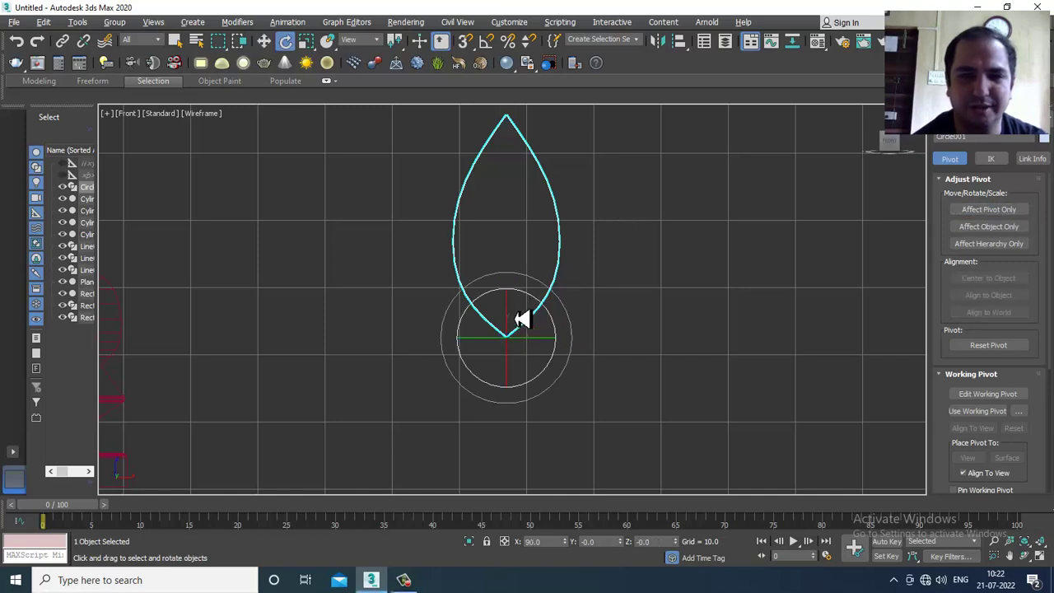
{"action": "mouse_move", "coordinate": [574, 310]}
{"action": "left_mouse_down", "text": "shift"}
{"action": "mouse_move", "coordinate": [642, 431]}
{"action": "mouse_move", "coordinate": [664, 400]}
{"action": "left_mouse_up", "text": "shift"}
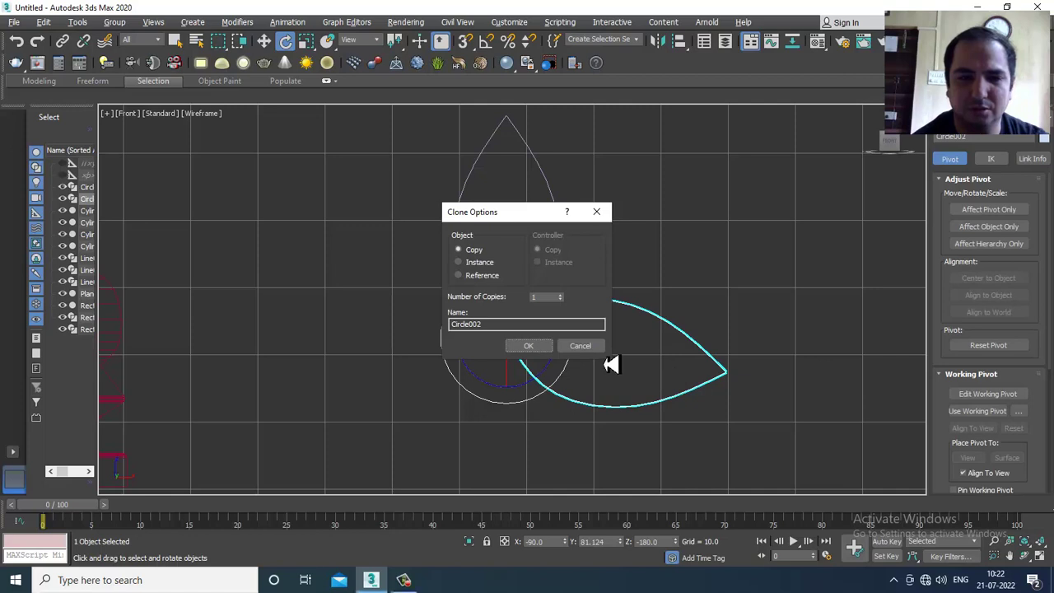
{"action": "left_click", "coordinate": [527, 346]}
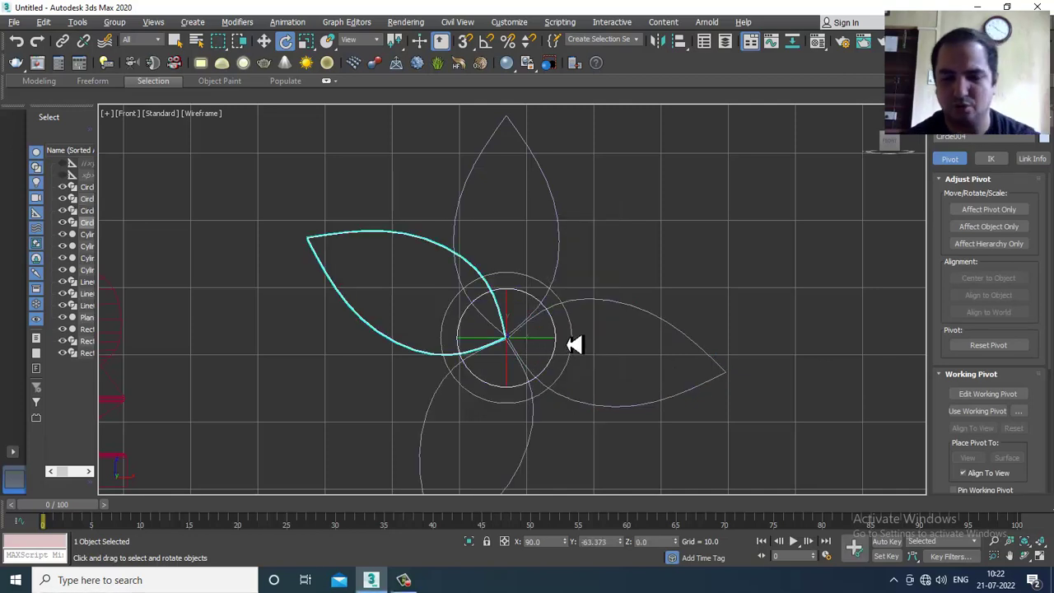
Step: Delete the lower and left petal copies and rotate the remaining right-hand copy slightly upward about its tip
{"action": "key", "text": "Delete"}
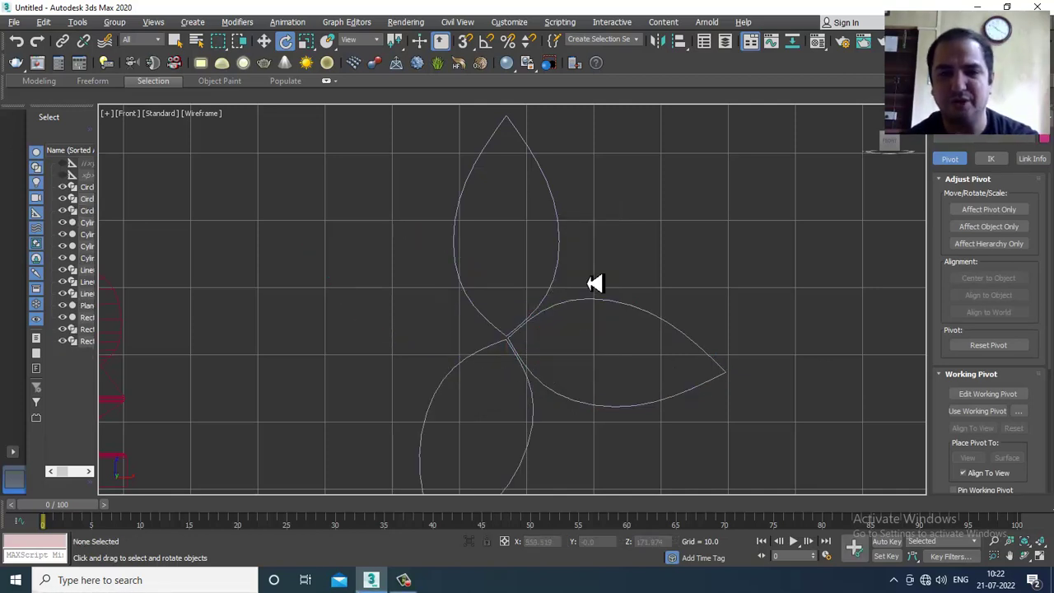
{"action": "left_click", "coordinate": [537, 417]}
{"action": "key", "text": "Delete"}
{"action": "left_click", "coordinate": [638, 403]}
{"action": "mouse_move", "coordinate": [576, 320]}
{"action": "left_mouse_down"}
{"action": "mouse_move", "coordinate": [572, 306]}
{"action": "mouse_move", "coordinate": [583, 310]}
{"action": "left_mouse_up"}
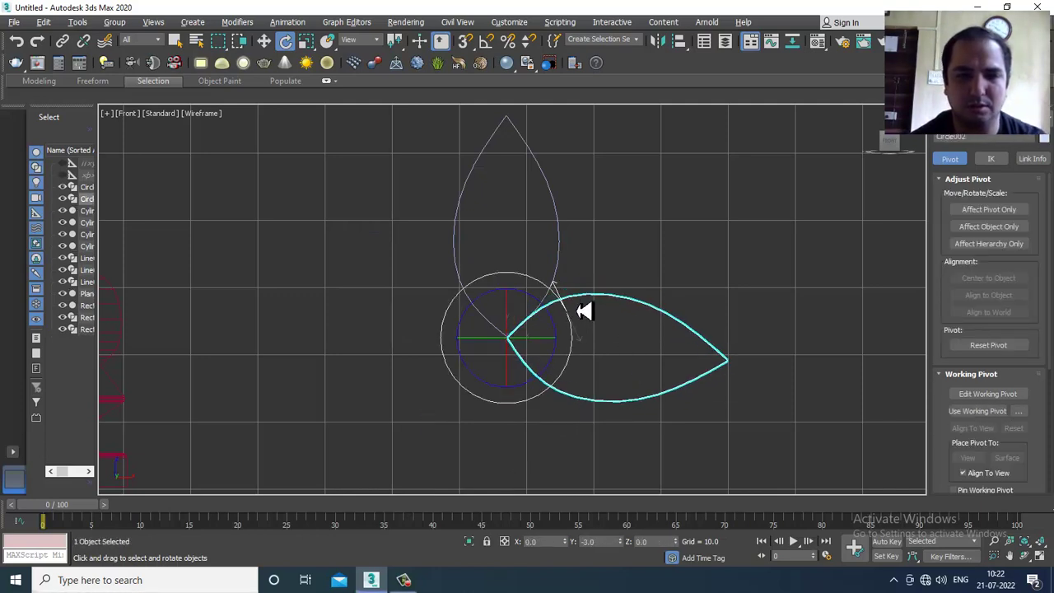
Step: Mirror the right-hand petal across the X axis as a copy
{"action": "middle_click_drag", "start_coordinate": [601, 286], "coordinate": [628, 171]}
{"action": "key", "text": "w"}
{"action": "middle_click_drag", "start_coordinate": [613, 244], "coordinate": [593, 303]}
{"action": "left_click", "coordinate": [657, 41]}
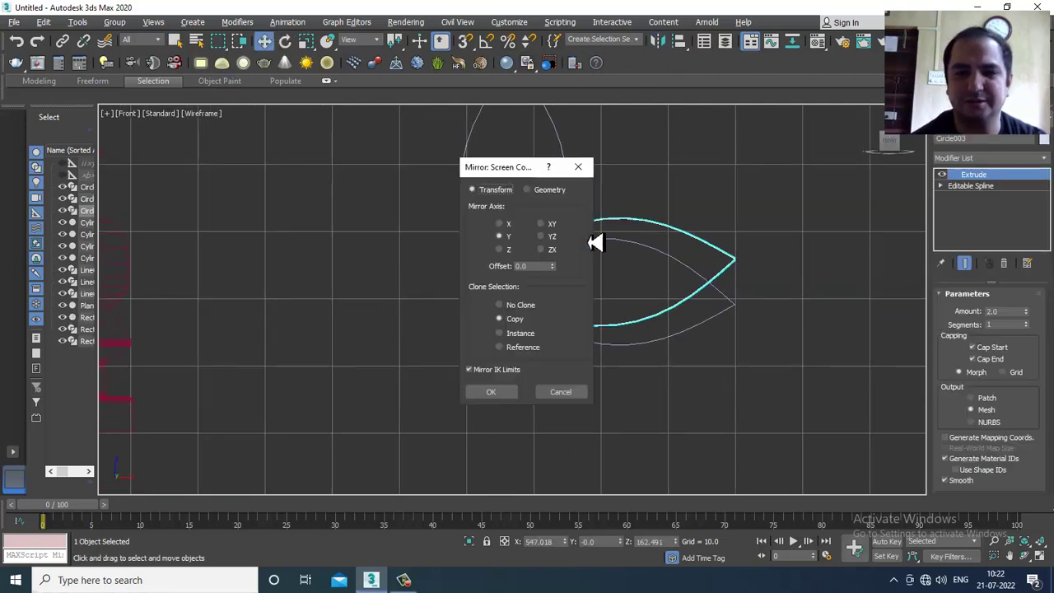
{"action": "left_click", "coordinate": [499, 224]}
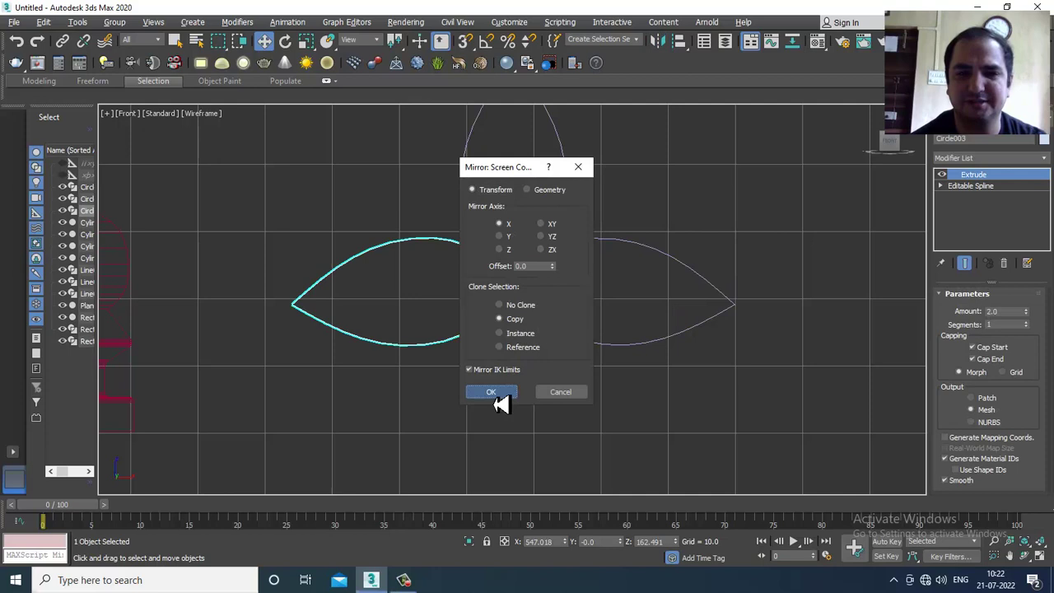
{"action": "left_click", "coordinate": [496, 394]}
Step: In the Front view, mirror the upright top petal across the Y axis as a copy
{"action": "middle_click_drag", "start_coordinate": [586, 216], "coordinate": [583, 188]}
{"action": "left_click", "coordinate": [576, 187]}
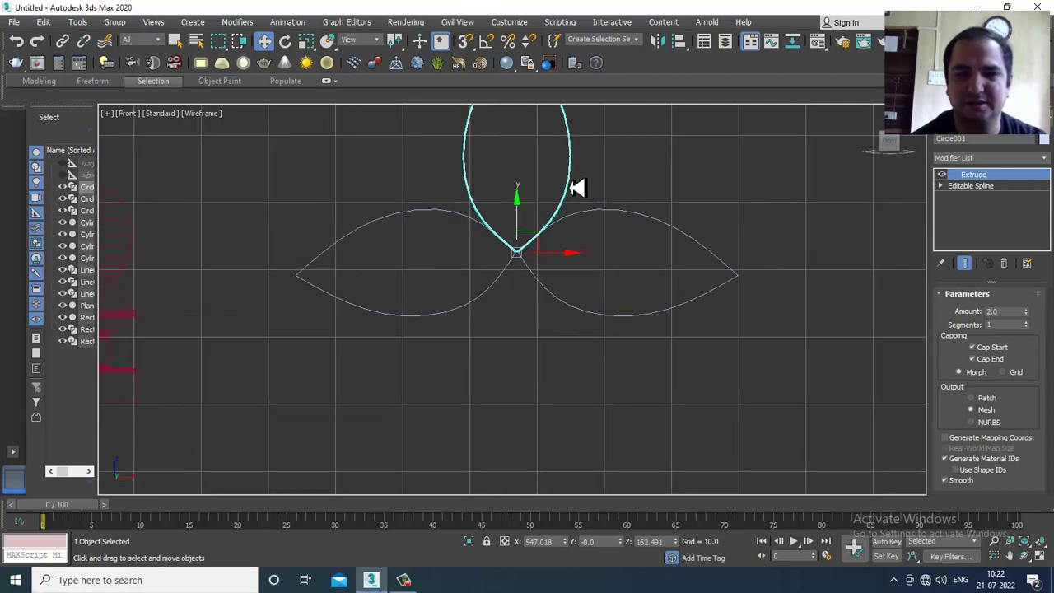
{"action": "left_click", "coordinate": [659, 41]}
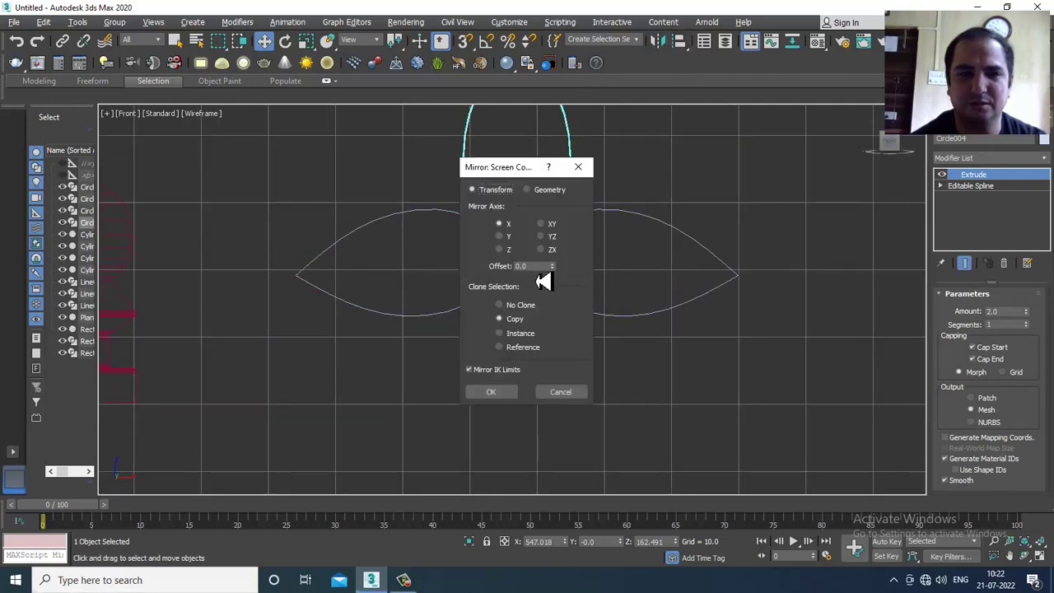
{"action": "left_click", "coordinate": [505, 236]}
{"action": "left_click", "coordinate": [490, 392]}
{"action": "scroll", "coordinate": [576, 354], "scroll_direction": "down", "scroll_amount": 3}
{"action": "left_click", "coordinate": [617, 390]}
Step: In the Perspective view, select all four petals and change their object color to green
{"action": "key", "text": "alt+w"}
{"action": "middle_click_drag", "start_coordinate": [814, 410], "coordinate": [714, 305]}
{"action": "key", "text": "alt+w"}
{"action": "scroll", "coordinate": [737, 396], "scroll_direction": "down", "scroll_amount": 3}
{"action": "left_click_drag", "start_coordinate": [677, 323], "coordinate": [742, 391]}
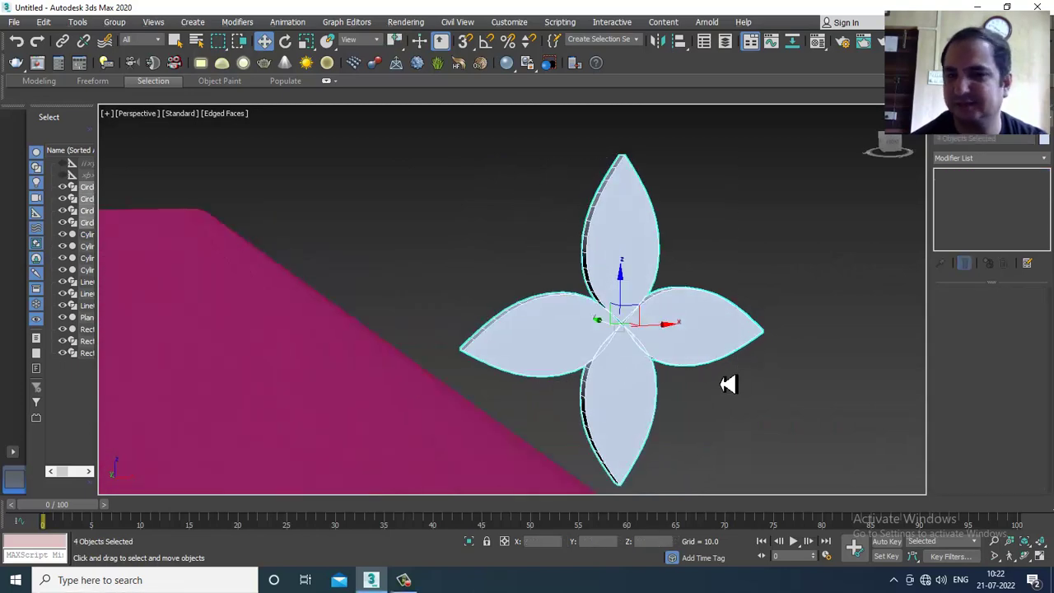
{"action": "left_click", "coordinate": [1043, 140]}
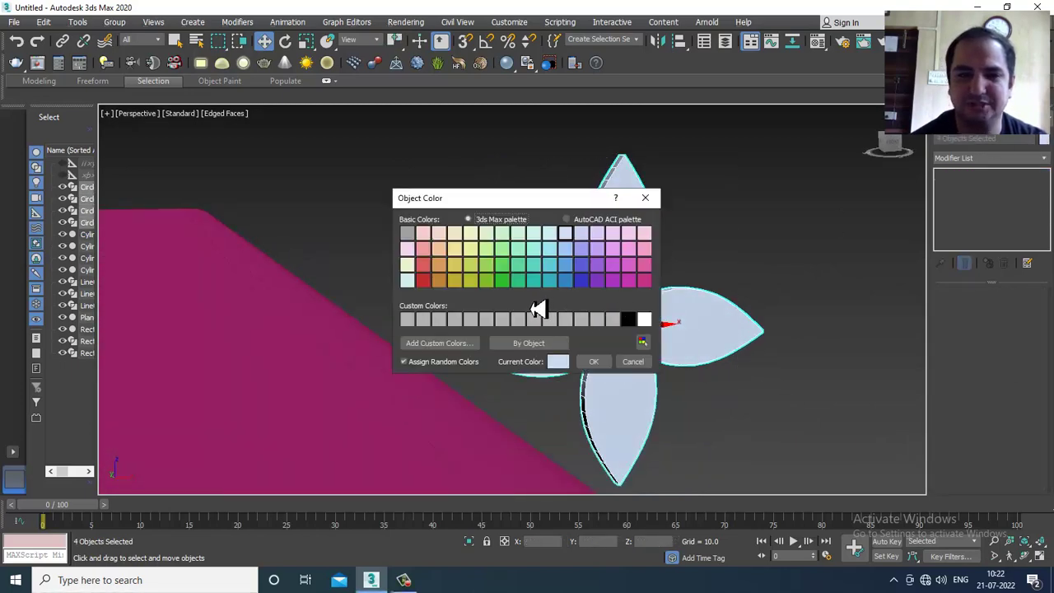
{"action": "left_click", "coordinate": [590, 365]}
Step: In the Top view, rotate the four petals 90 degrees about Z with angle snap on at 90 degrees
{"action": "scroll", "coordinate": [600, 369], "scroll_direction": "down", "scroll_amount": 3}
{"action": "middle_click_drag", "start_coordinate": [600, 370], "coordinate": [689, 282], "text": "alt"}
{"action": "key", "text": "alt+w"}
{"action": "middle_click_drag", "start_coordinate": [744, 233], "coordinate": [735, 233]}
{"action": "middle_click_drag", "start_coordinate": [400, 265], "coordinate": [446, 229]}
{"action": "key", "text": "alt+w"}
{"action": "scroll", "coordinate": [446, 229], "scroll_direction": "up", "scroll_amount": 2}
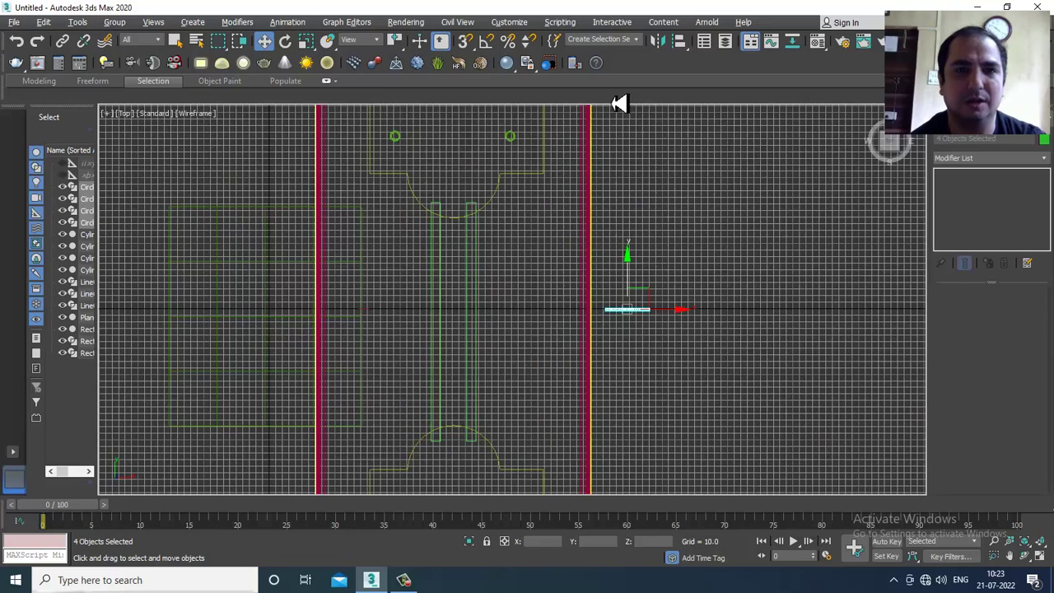
{"action": "right_click", "coordinate": [486, 42]}
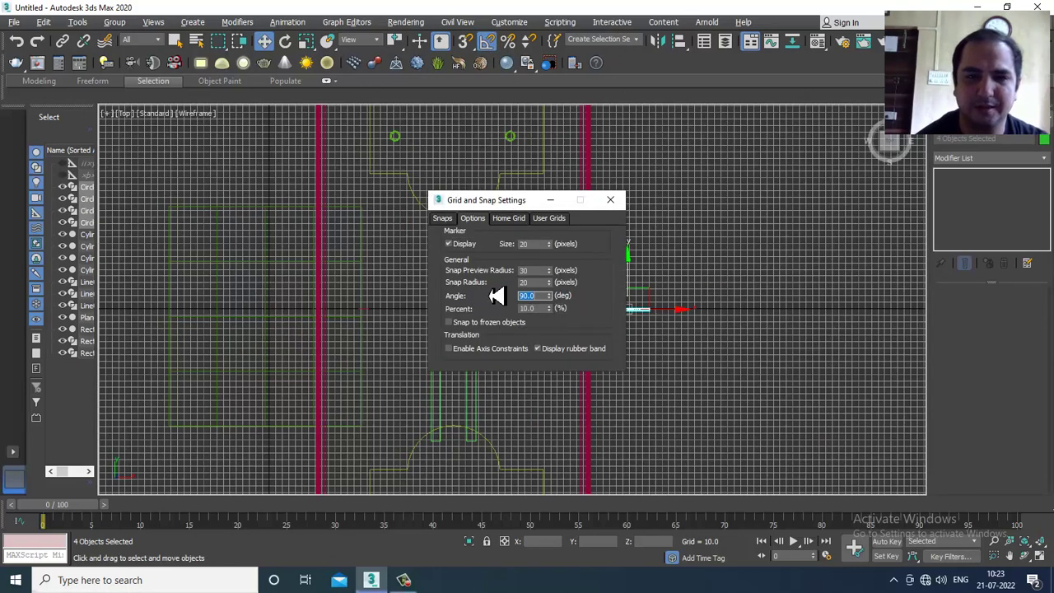
{"action": "left_click", "coordinate": [610, 199]}
{"action": "key", "text": "e"}
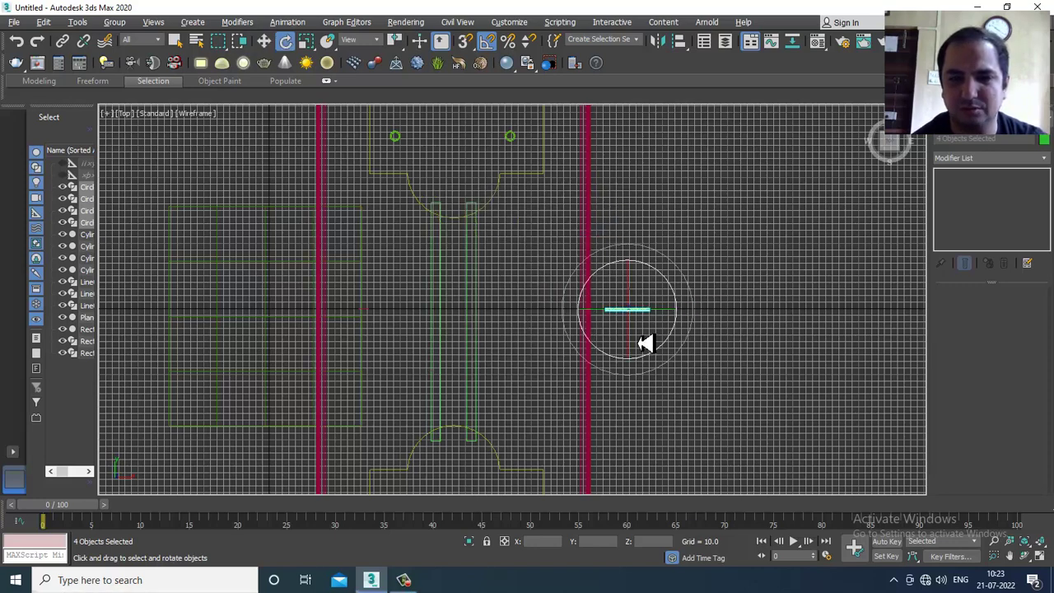
{"action": "left_click_drag", "start_coordinate": [662, 354], "coordinate": [664, 346]}
{"action": "key", "text": "w"}
{"action": "key", "text": "r"}
{"action": "key", "text": "w"}
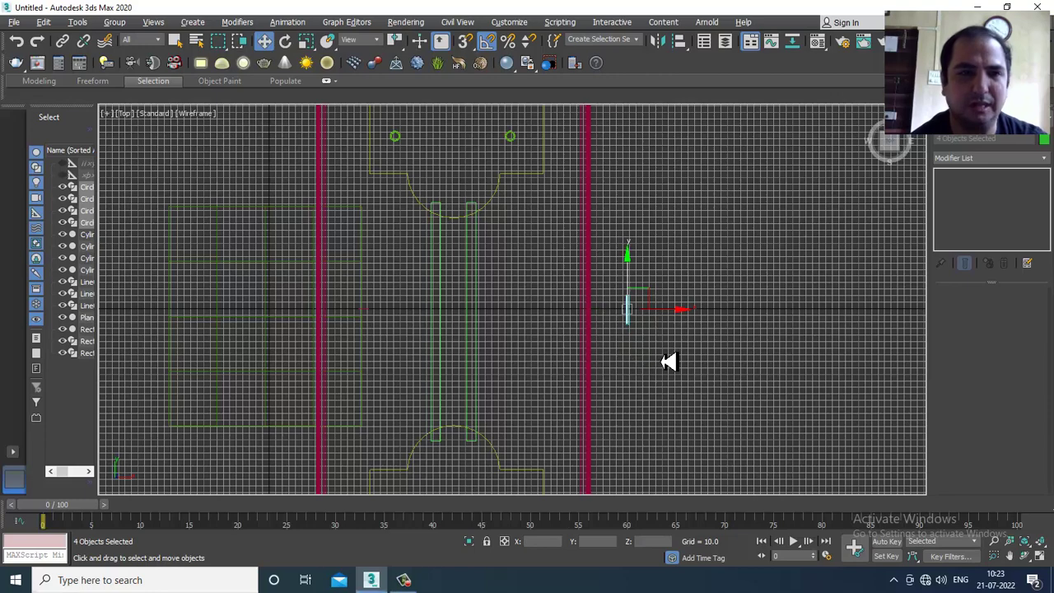
Step: Group the four rotated petals into a single group
{"action": "left_click", "coordinate": [114, 22]}
{"action": "left_click", "coordinate": [129, 41]}
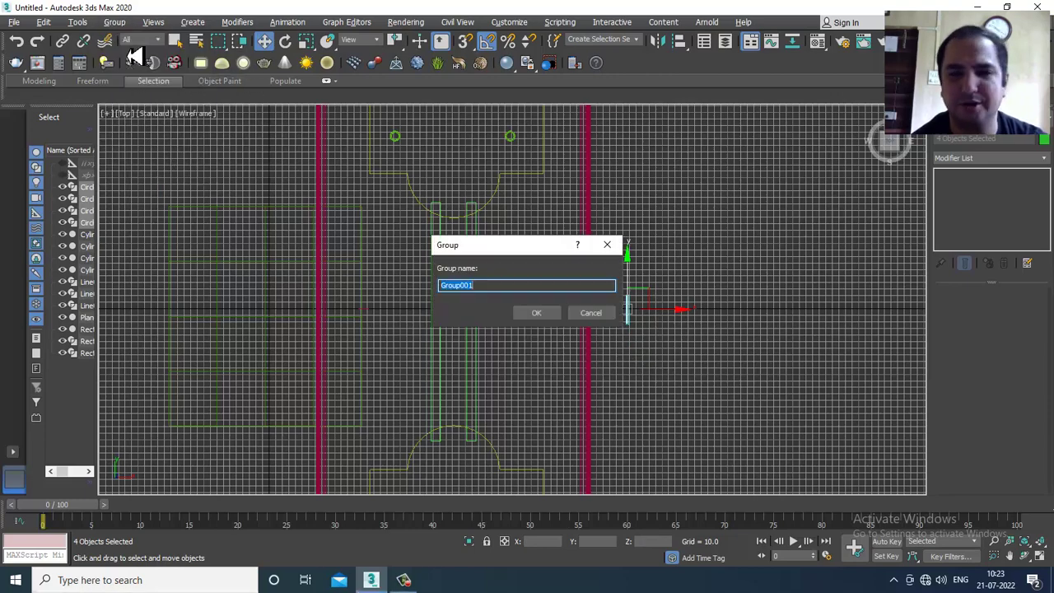
{"action": "left_click", "coordinate": [557, 318]}
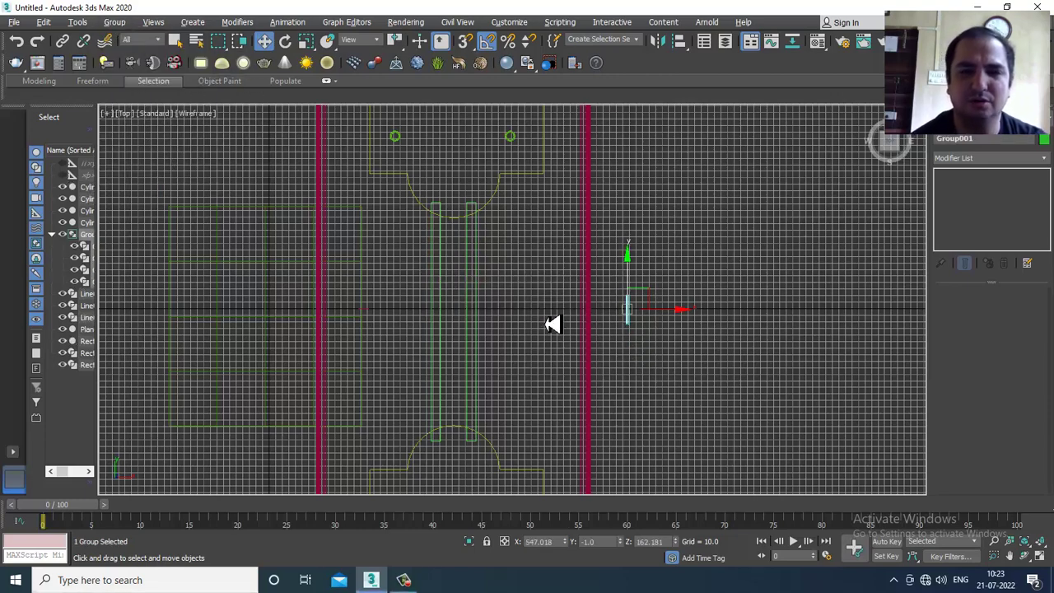
Step: In the Top view, move the petal group along X to the inner side of the frame's left edge
{"action": "middle_click_drag", "start_coordinate": [699, 331], "coordinate": [770, 321]}
{"action": "scroll", "coordinate": [769, 319], "scroll_direction": "up", "scroll_amount": 2}
{"action": "left_click_drag", "start_coordinate": [703, 293], "coordinate": [294, 315]}
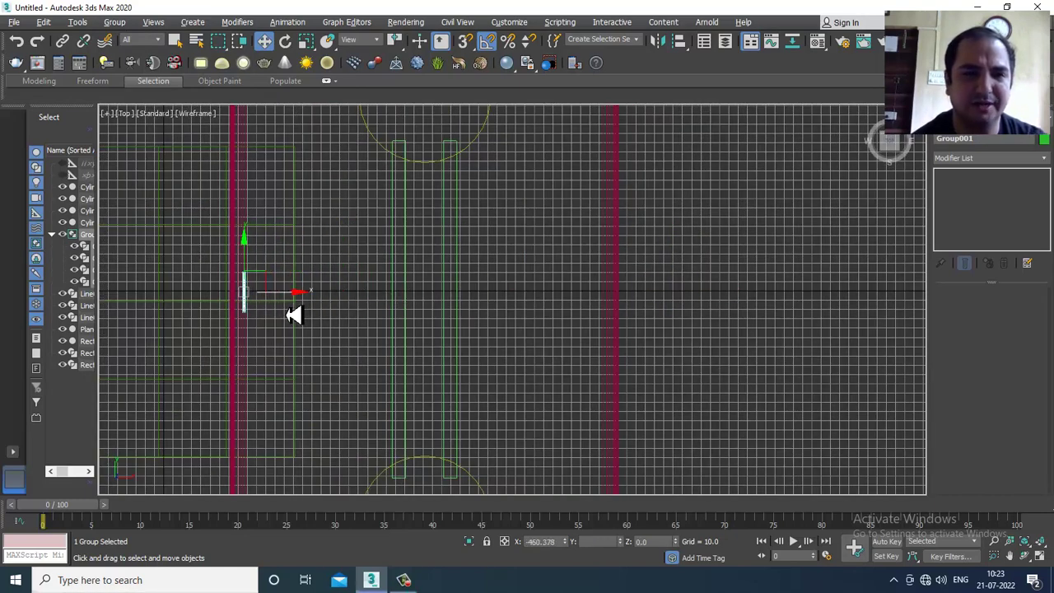
Step: In the Perspective view, move the petal group onto the pink frame's inner face, to X about 87.85 and Z about 149.38
{"action": "key", "text": "alt+w"}
{"action": "right_click", "coordinate": [747, 445]}
{"action": "middle_click_drag", "start_coordinate": [697, 400], "coordinate": [621, 293], "text": "alt"}
{"action": "key", "text": "alt+w"}
{"action": "scroll", "coordinate": [620, 292], "scroll_direction": "up", "scroll_amount": 5}
{"action": "key", "text": "r"}
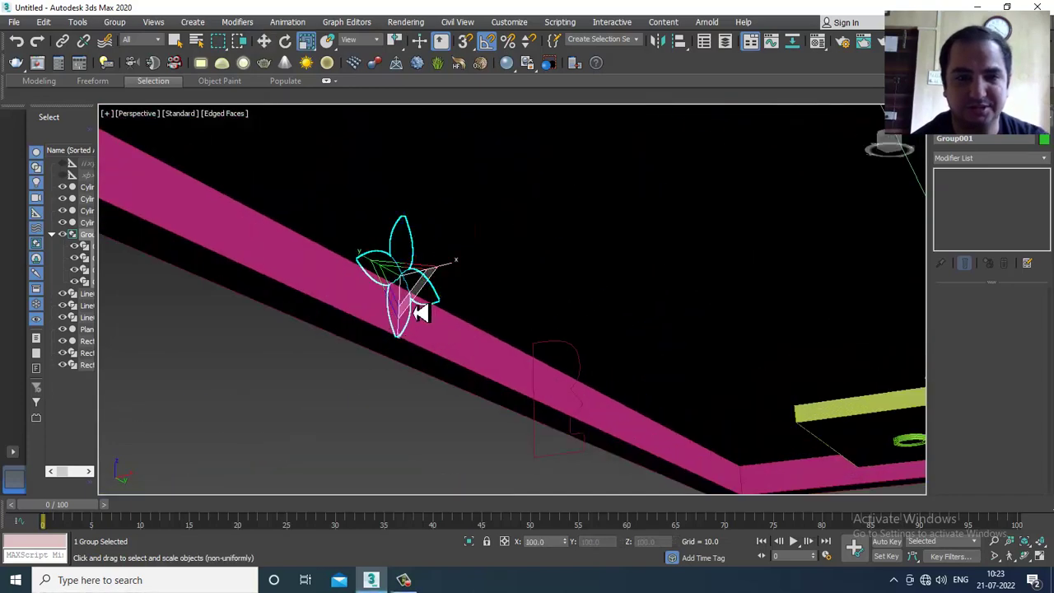
{"action": "key", "text": "w"}
{"action": "mouse_move", "coordinate": [442, 343]}
{"action": "middle_mouse_down", "text": "alt"}
{"action": "mouse_move", "coordinate": [452, 301]}
{"action": "mouse_move", "coordinate": [463, 321]}
{"action": "mouse_move", "coordinate": [419, 329]}
{"action": "mouse_move", "coordinate": [398, 315]}
{"action": "mouse_move", "coordinate": [416, 355]}
{"action": "mouse_move", "coordinate": [450, 322]}
{"action": "mouse_move", "coordinate": [393, 317]}
{"action": "mouse_move", "coordinate": [395, 306]}
{"action": "middle_mouse_up", "text": "alt"}
{"action": "key", "text": "r"}
{"action": "key", "text": "w"}
{"action": "left_click_drag", "start_coordinate": [401, 307], "coordinate": [404, 312]}
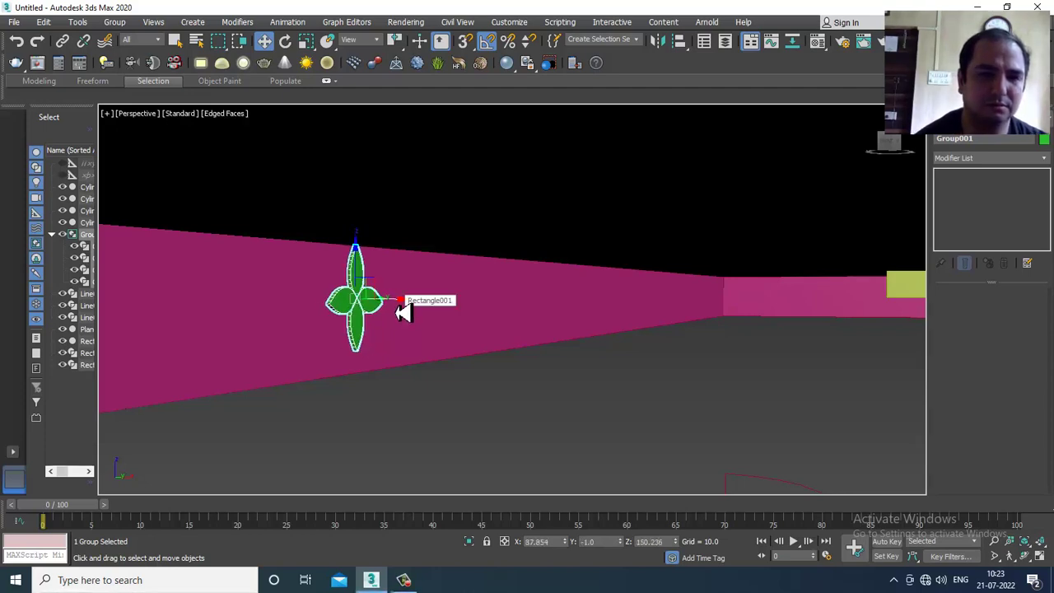
{"action": "middle_click_drag", "start_coordinate": [411, 296], "coordinate": [366, 301], "text": "alt"}
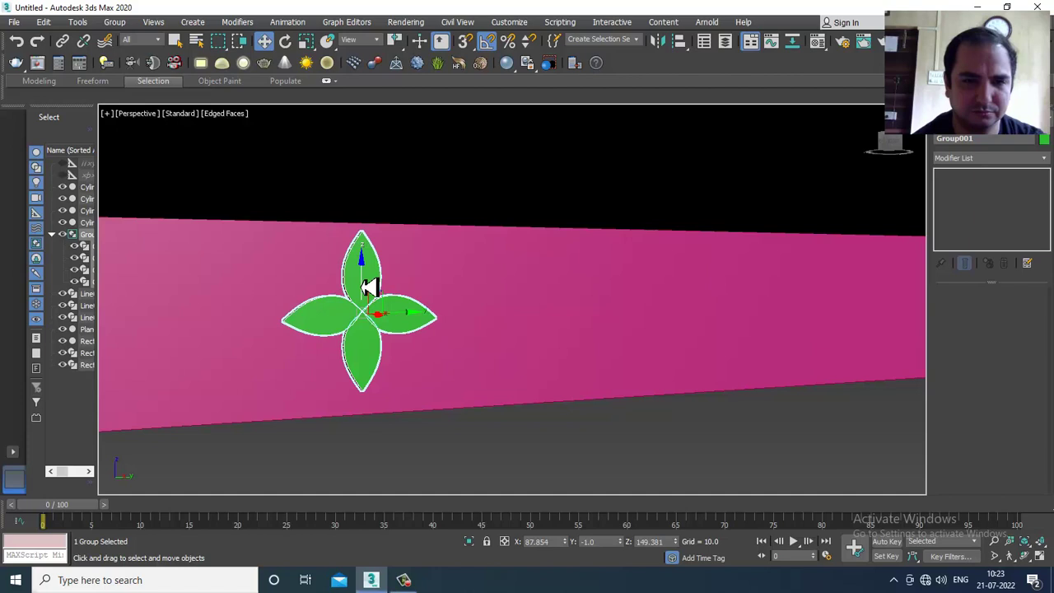
Step: Turn off angle snap and rotate the petal group slightly about X so its petals tilt on the frame's face
{"action": "key", "text": "e"}
{"action": "middle_click_drag", "start_coordinate": [404, 273], "coordinate": [371, 309], "text": "alt"}
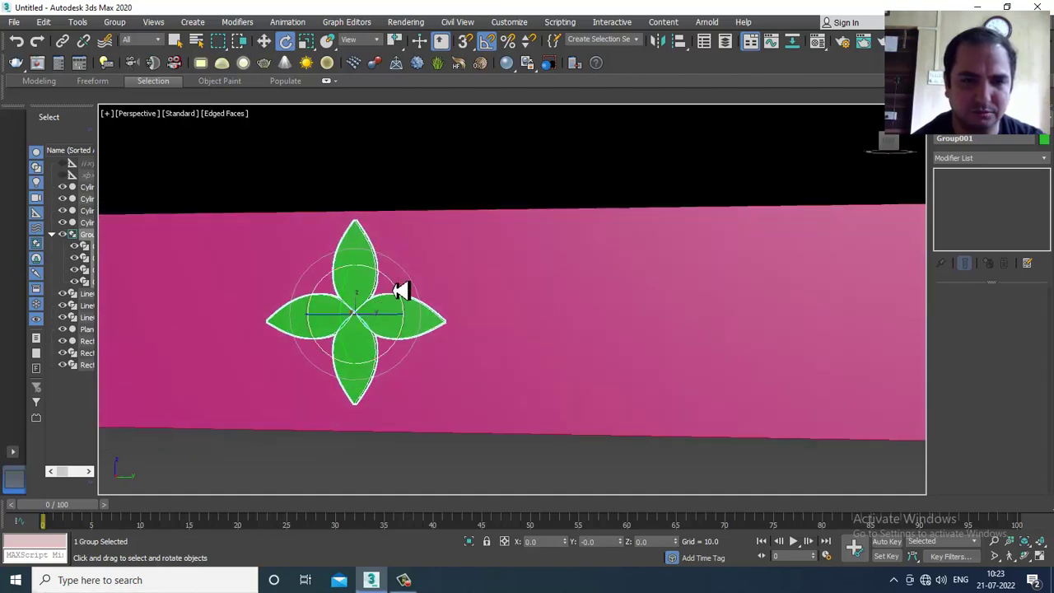
{"action": "left_click_drag", "start_coordinate": [390, 300], "coordinate": [439, 325]}
{"action": "middle_click_drag", "start_coordinate": [440, 325], "coordinate": [341, 334], "text": "alt"}
{"action": "key", "text": "w"}
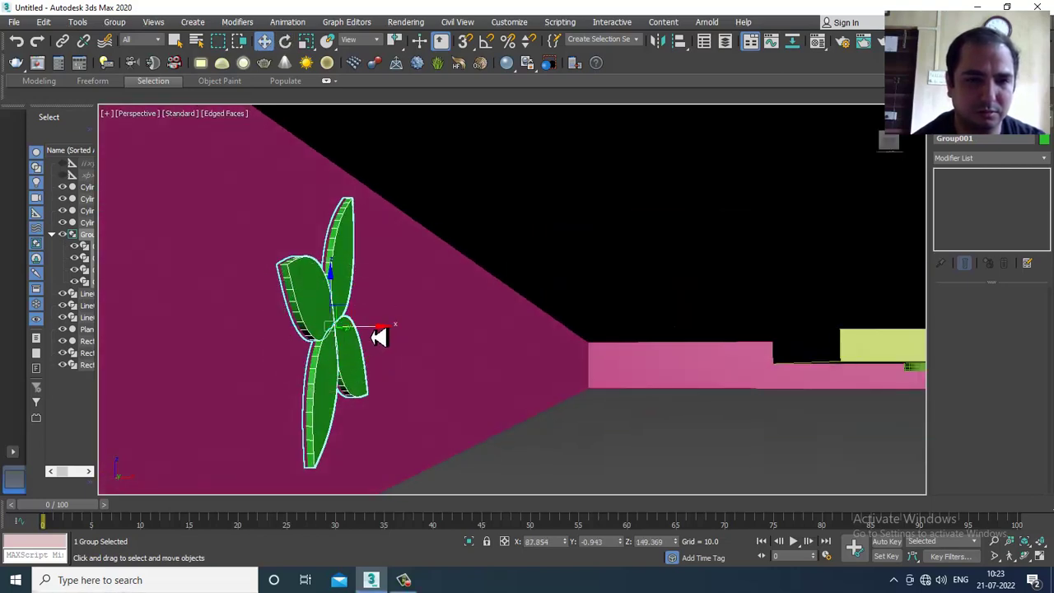
Step: In the Left view, start a Bezier line at the petal ornament's centre with AutoGrid off and arch it over the right petal
{"action": "key", "text": "alt+w"}
{"action": "middle_click_drag", "start_coordinate": [683, 232], "coordinate": [655, 237]}
{"action": "middle_click", "coordinate": [393, 379]}
{"action": "key", "text": "alt+w"}
{"action": "scroll", "coordinate": [387, 369], "scroll_direction": "down", "scroll_amount": 10}
{"action": "middle_click_drag", "start_coordinate": [437, 346], "coordinate": [493, 329]}
{"action": "scroll", "coordinate": [505, 327], "scroll_direction": "down", "scroll_amount": 3}
{"action": "scroll", "coordinate": [527, 323], "scroll_direction": "up", "scroll_amount": 2}
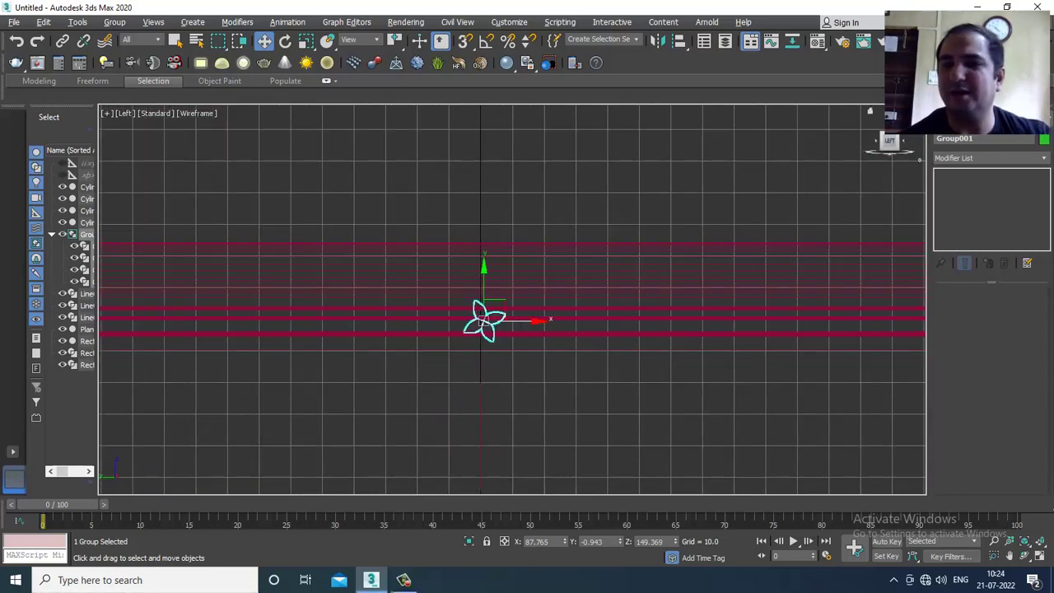
{"action": "left_click", "coordinate": [942, 122]}
{"action": "left_click", "coordinate": [965, 214]}
{"action": "scroll", "coordinate": [433, 346], "scroll_direction": "up", "scroll_amount": 4}
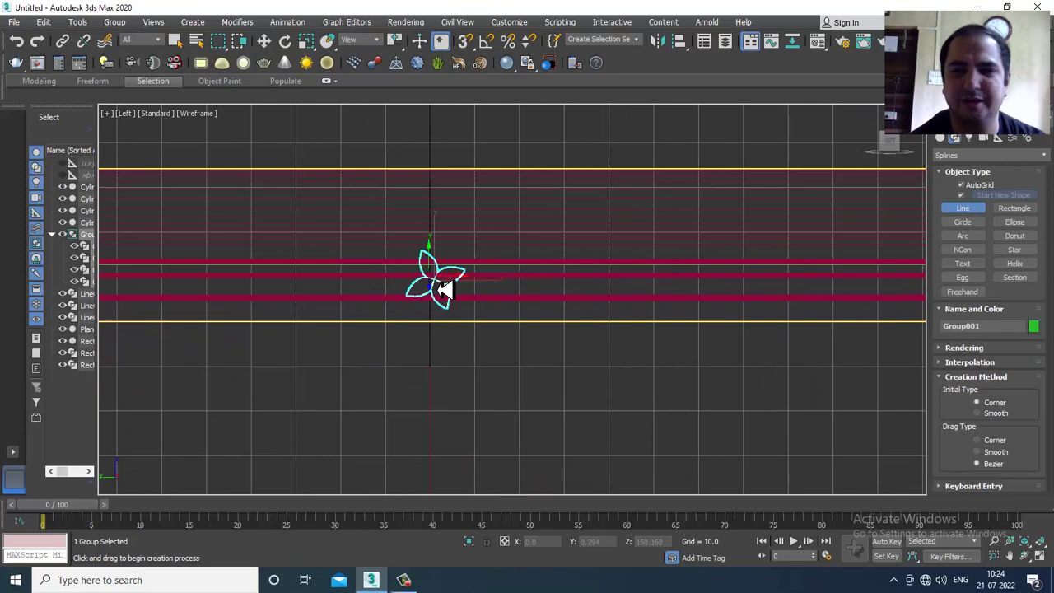
{"action": "scroll", "coordinate": [362, 366], "scroll_direction": "up", "scroll_amount": 2}
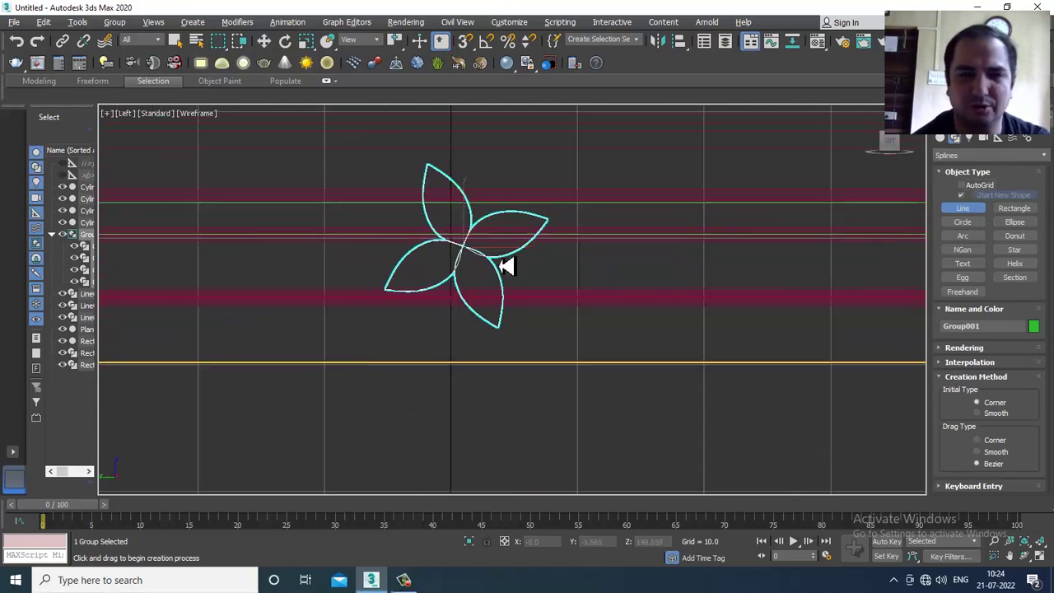
{"action": "left_click", "coordinate": [488, 253]}
{"action": "left_click_drag", "start_coordinate": [672, 229], "coordinate": [700, 230]}
Step: Continue the line in a wave to the right, curl it inward into a spiral loop and finish it
{"action": "middle_click_drag", "start_coordinate": [759, 265], "coordinate": [377, 273]}
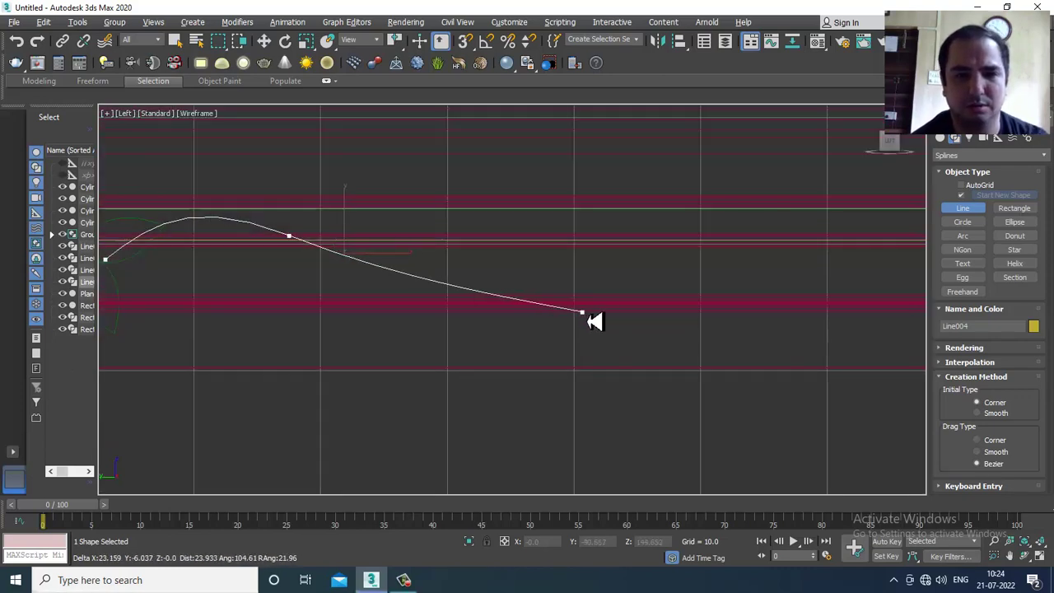
{"action": "left_click_drag", "start_coordinate": [582, 312], "coordinate": [690, 283]}
{"action": "left_click_drag", "start_coordinate": [649, 211], "coordinate": [593, 195]}
{"action": "left_click_drag", "start_coordinate": [492, 239], "coordinate": [517, 305]}
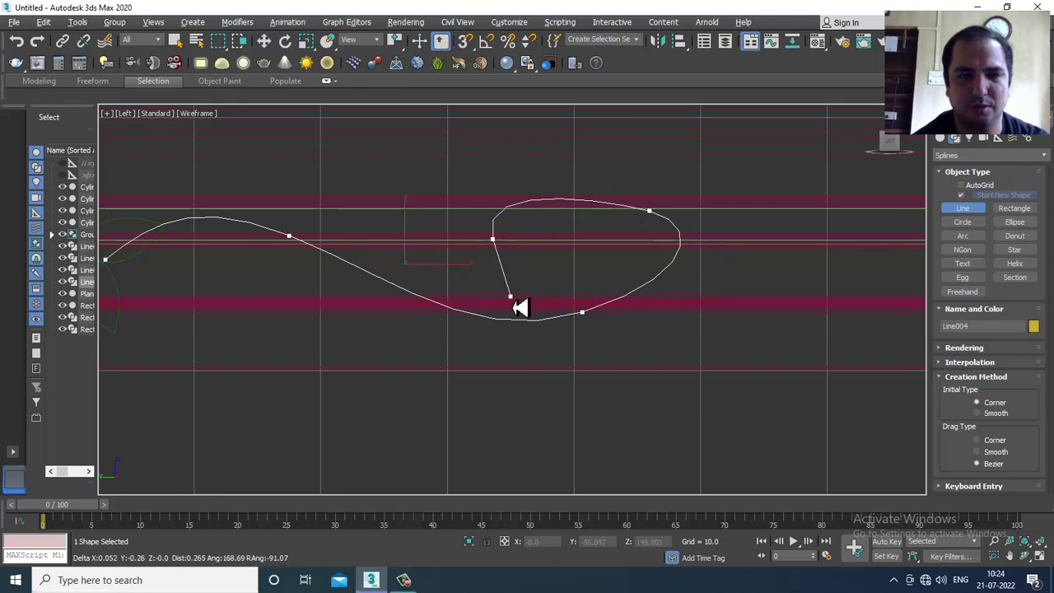
{"action": "left_click", "coordinate": [597, 260]}
{"action": "right_click", "coordinate": [597, 260]}
{"action": "right_click", "coordinate": [597, 260]}
Step: Edit the spiral's vertices, moving the loop's upper-right and left vertices to give the curl a rounder shape
{"action": "scroll", "coordinate": [597, 260], "scroll_direction": "up", "scroll_amount": 3}
{"action": "key", "text": "1"}
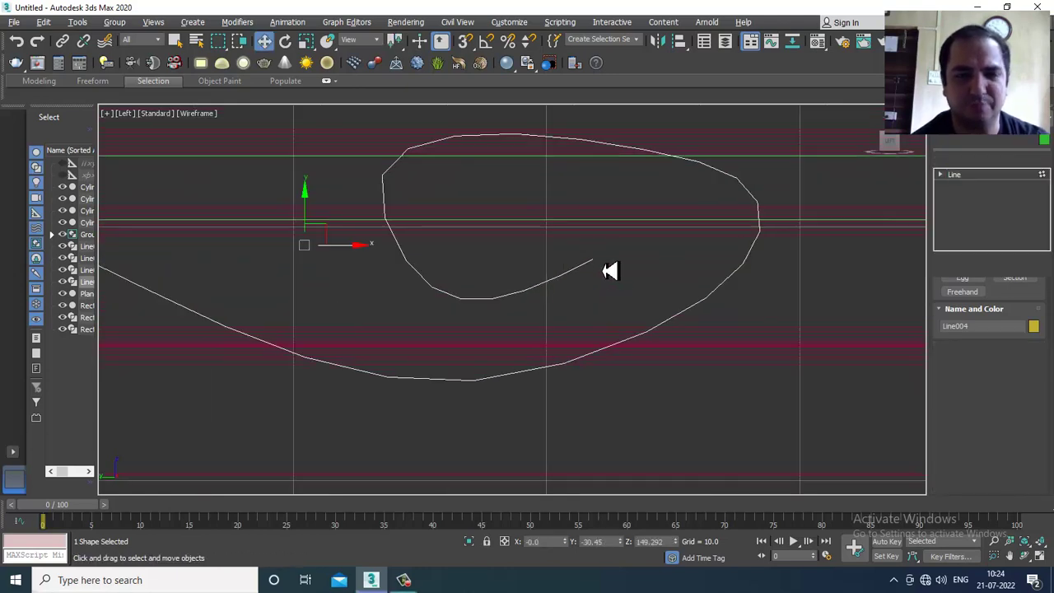
{"action": "middle_click_drag", "start_coordinate": [555, 266], "coordinate": [566, 306]}
{"action": "key", "text": "1"}
{"action": "key", "text": "1"}
{"action": "middle_click_drag", "start_coordinate": [450, 229], "coordinate": [462, 281]}
{"action": "left_click_drag", "start_coordinate": [710, 242], "coordinate": [767, 310]}
{"action": "left_click_drag", "start_coordinate": [748, 243], "coordinate": [684, 197]}
{"action": "left_click", "coordinate": [407, 312]}
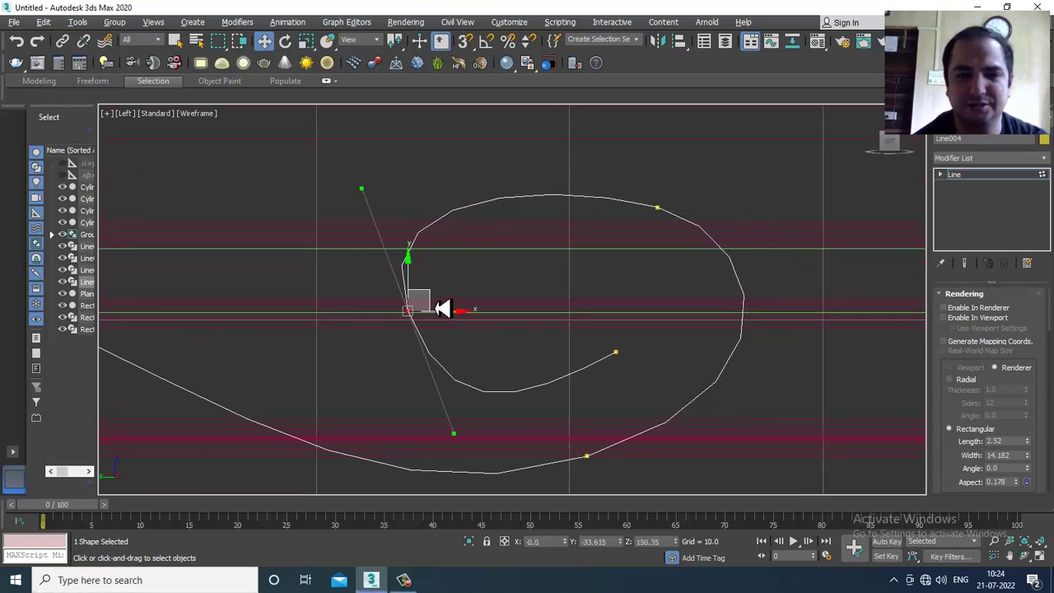
{"action": "left_click_drag", "start_coordinate": [440, 305], "coordinate": [466, 323]}
Step: Leave vertex editing and move the spiral line along X in the Perspective view beside the petal ornament, to X about 88.66
{"action": "scroll", "coordinate": [637, 228], "scroll_direction": "down", "scroll_amount": 3}
{"action": "key", "text": "alt+w"}
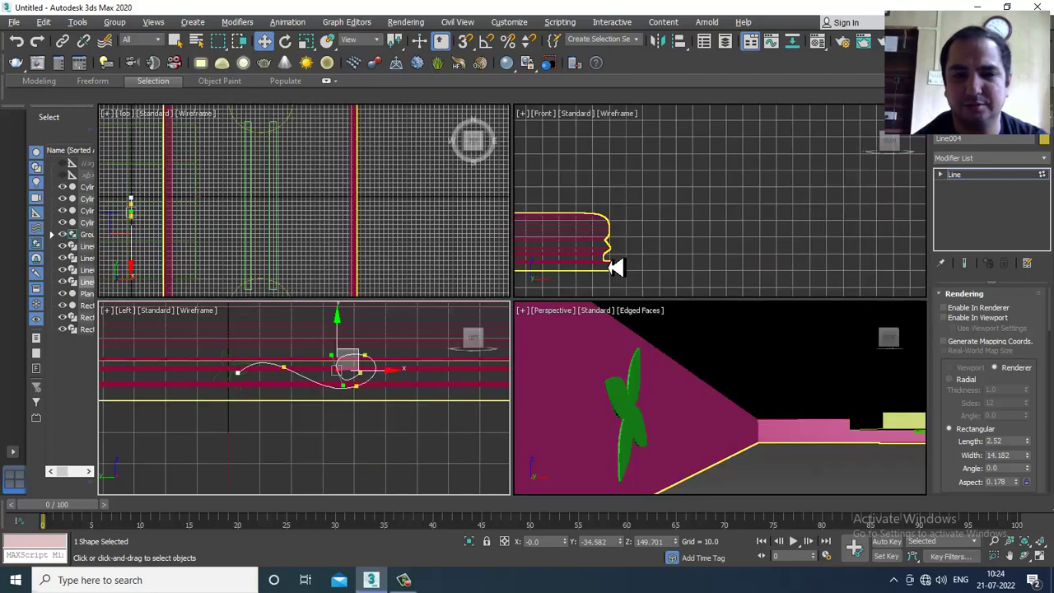
{"action": "scroll", "coordinate": [640, 379], "scroll_direction": "up", "scroll_amount": 2}
{"action": "key", "text": "alt+w"}
{"action": "scroll", "coordinate": [632, 384], "scroll_direction": "up", "scroll_amount": 2}
{"action": "key", "text": "z"}
{"action": "scroll", "coordinate": [656, 399], "scroll_direction": "down", "scroll_amount": 2}
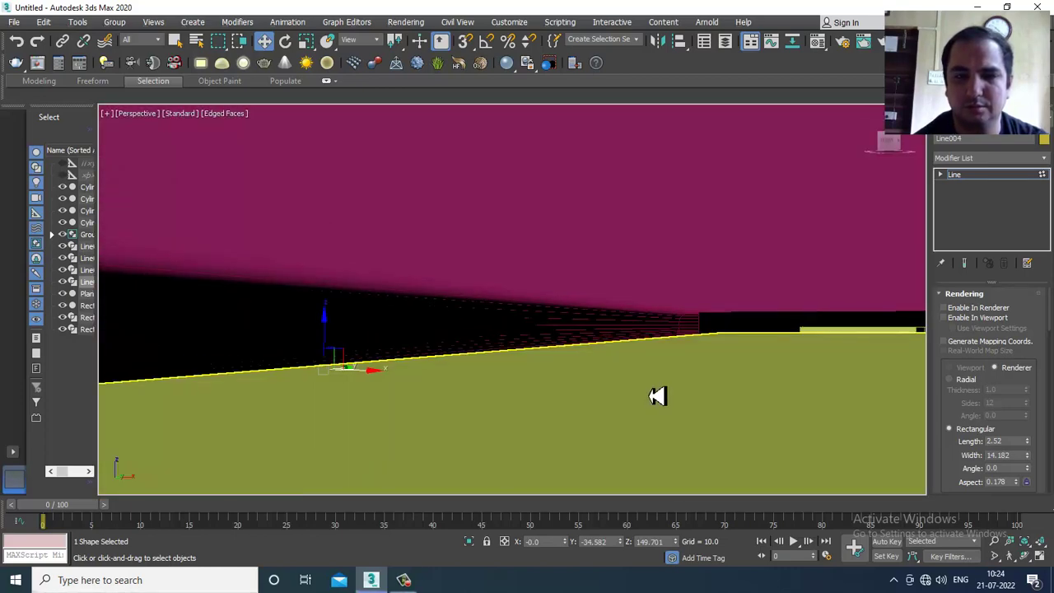
{"action": "left_click", "coordinate": [987, 179]}
{"action": "middle_click_drag", "start_coordinate": [558, 291], "coordinate": [555, 306], "text": "alt"}
{"action": "key", "text": "F3"}
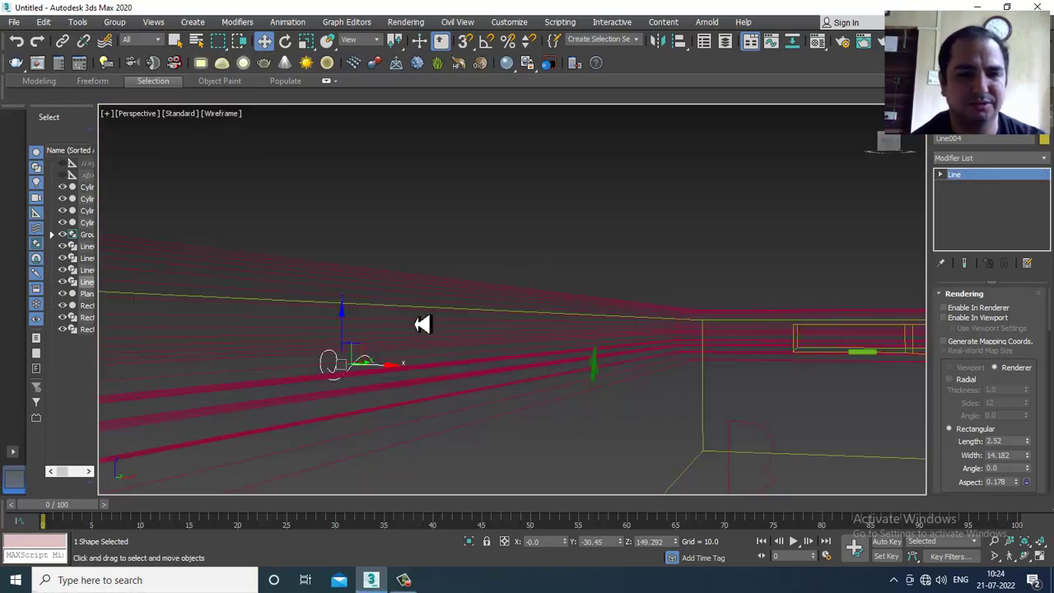
{"action": "middle_click_drag", "start_coordinate": [422, 371], "coordinate": [410, 389], "text": "alt"}
{"action": "left_click_drag", "start_coordinate": [393, 384], "coordinate": [608, 452]}
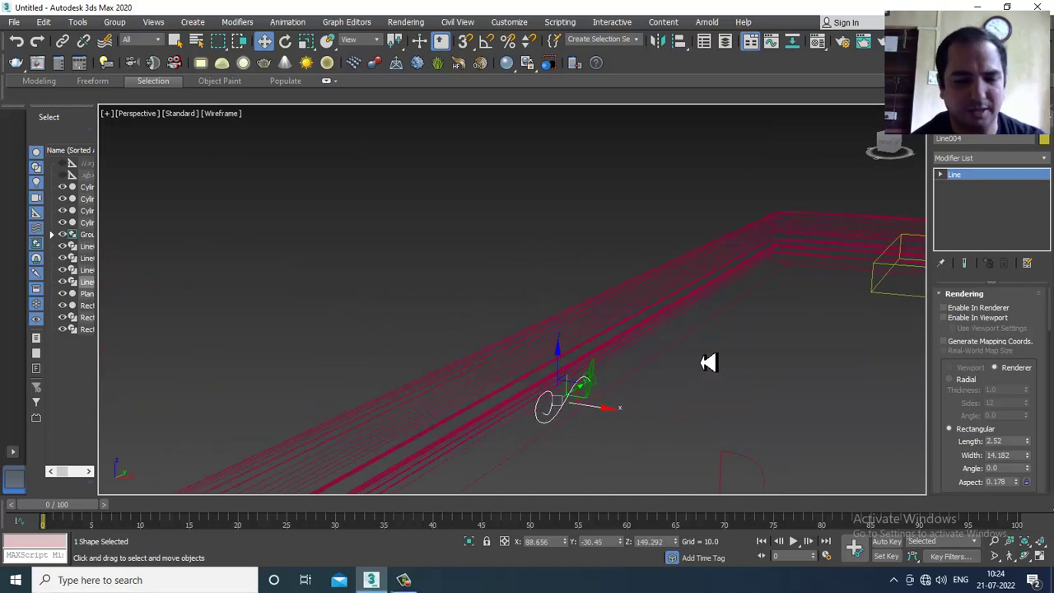
{"action": "key", "text": "F3"}
{"action": "mouse_move", "coordinate": [705, 360]}
{"action": "middle_mouse_down", "text": "alt"}
{"action": "mouse_move", "coordinate": [705, 392]}
{"action": "mouse_move", "coordinate": [630, 414]}
{"action": "mouse_move", "coordinate": [646, 358]}
{"action": "mouse_move", "coordinate": [544, 359]}
{"action": "mouse_move", "coordinate": [567, 301]}
{"action": "mouse_move", "coordinate": [497, 345]}
{"action": "mouse_move", "coordinate": [713, 238]}
{"action": "mouse_move", "coordinate": [675, 249]}
{"action": "mouse_move", "coordinate": [659, 313]}
{"action": "middle_mouse_up", "text": "alt"}
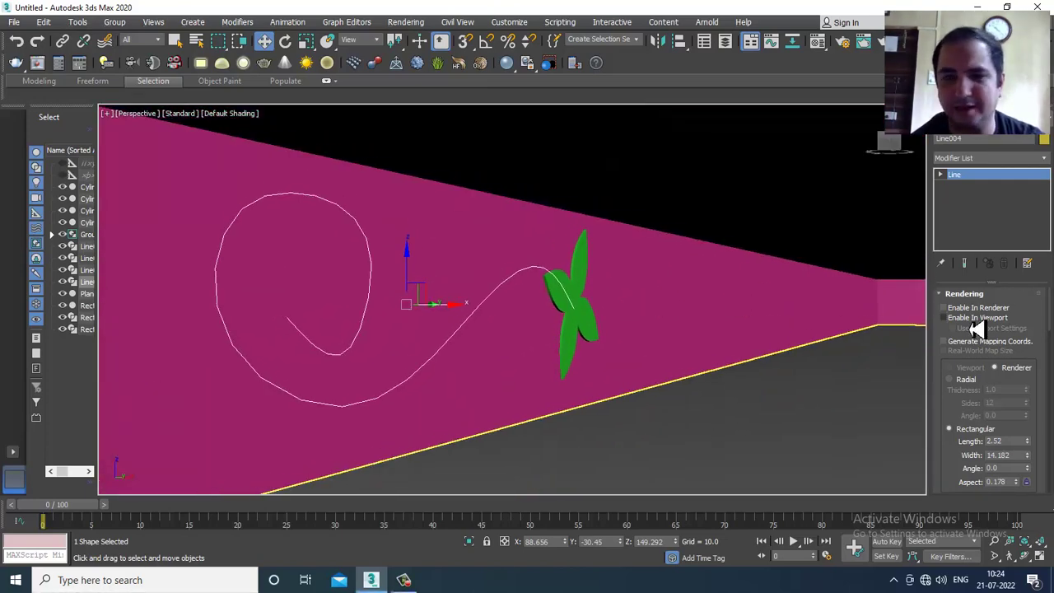
Step: Make the spiral line display as a radial tube in the viewport with a thickness of 0.43
{"action": "left_click", "coordinate": [971, 318]}
{"action": "left_click", "coordinate": [967, 380]}
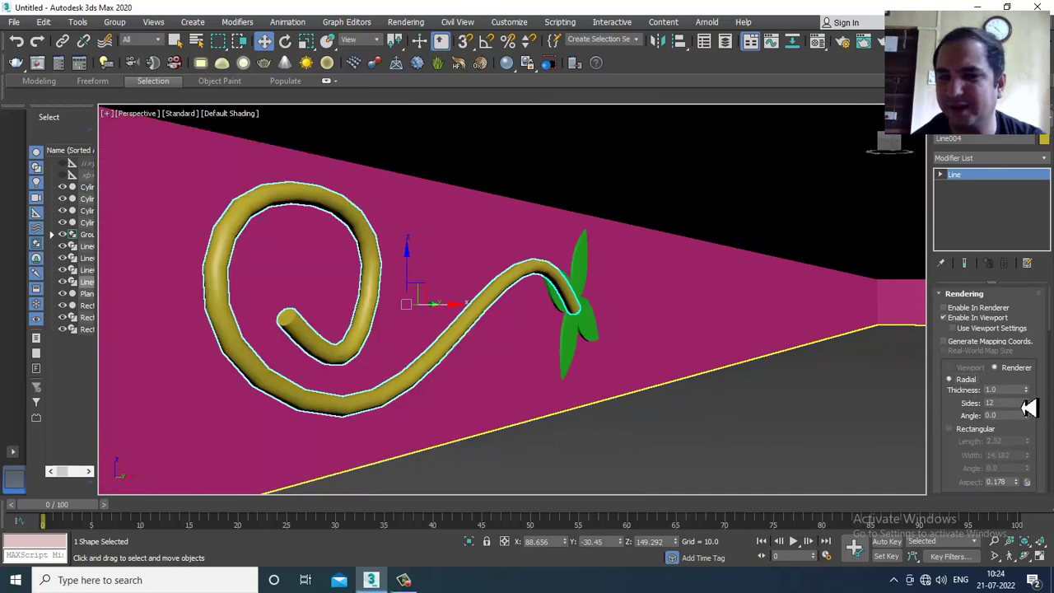
{"action": "left_click_drag", "start_coordinate": [1031, 404], "coordinate": [1040, 439]}
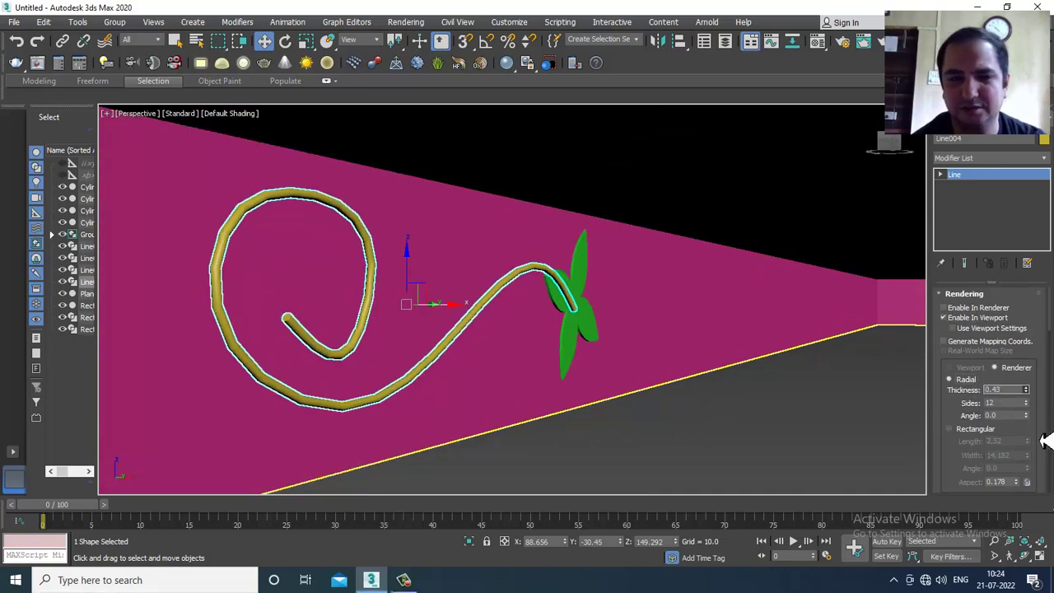
{"action": "middle_click_drag", "start_coordinate": [557, 336], "coordinate": [561, 337], "text": "alt"}
Step: Raise the spiral line's interpolation steps to 18 and nudge it slightly along X toward the frame's inner face
{"action": "scroll", "coordinate": [967, 447], "scroll_direction": "down", "scroll_amount": 5}
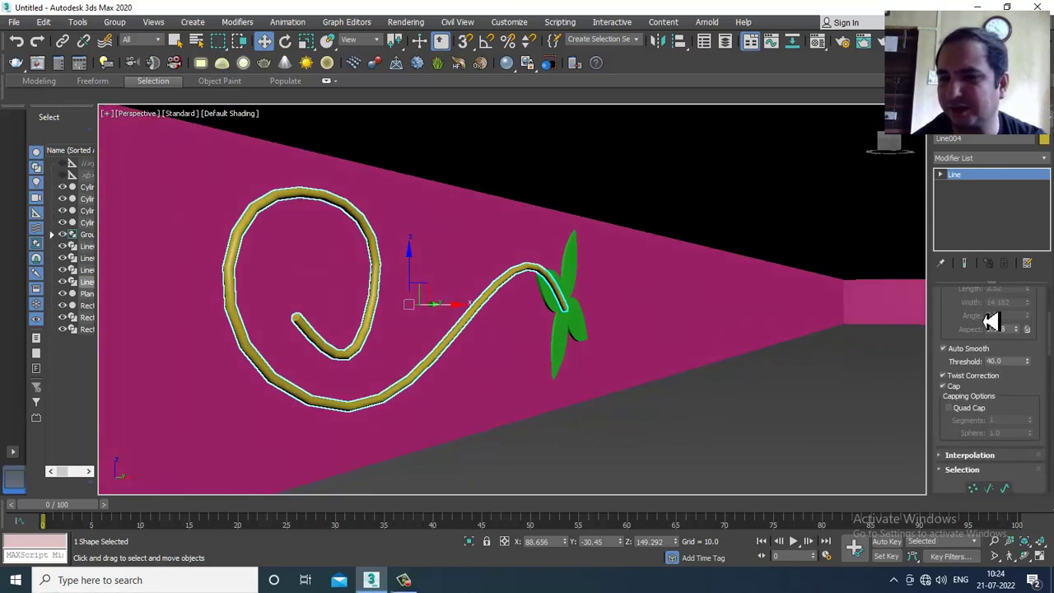
{"action": "left_click", "coordinate": [963, 439]}
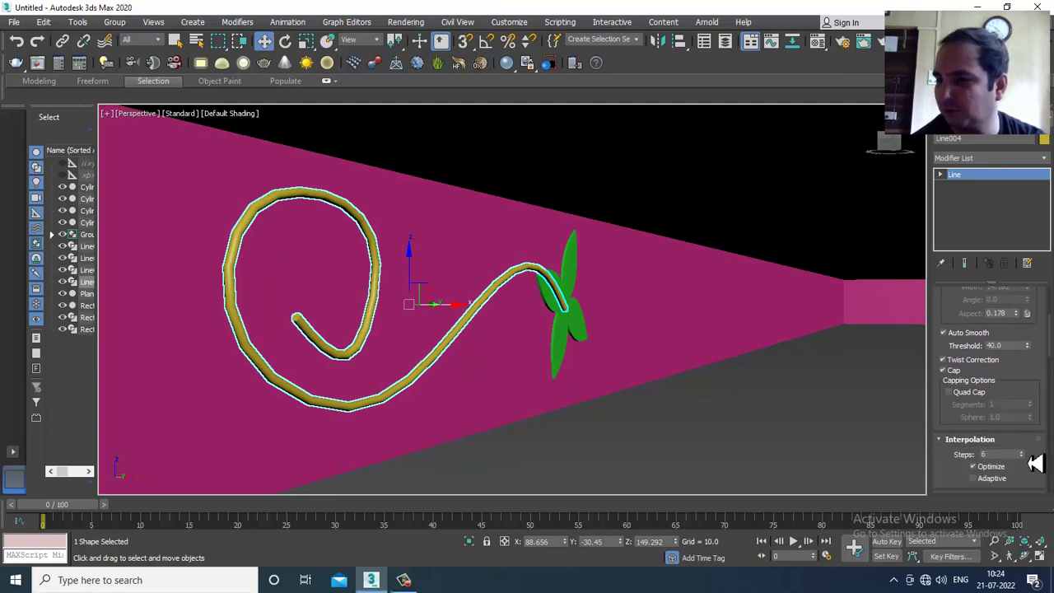
{"action": "left_click_drag", "start_coordinate": [1025, 456], "coordinate": [1025, 455]}
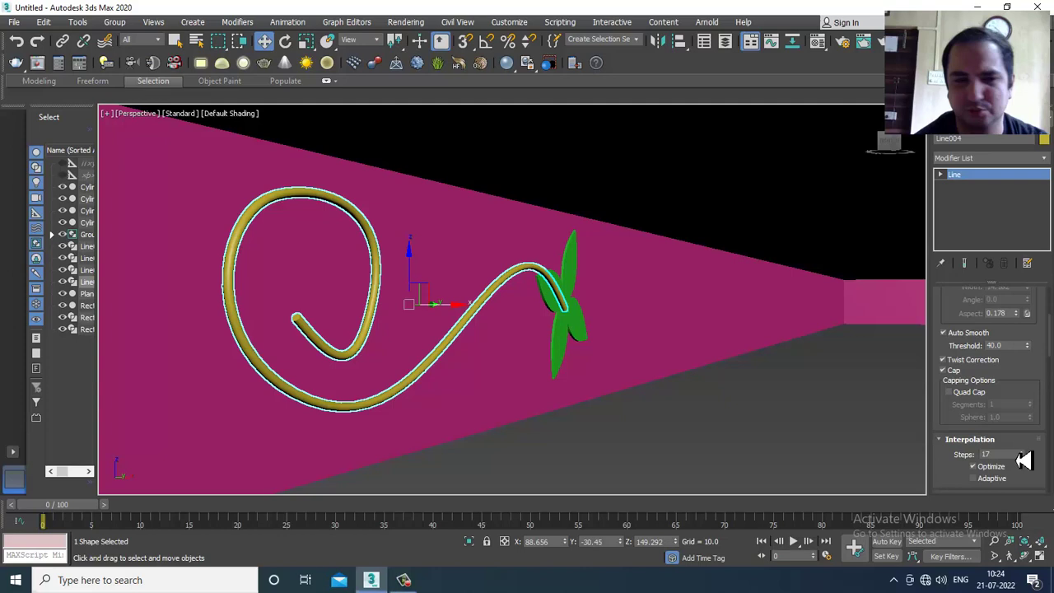
{"action": "middle_click_drag", "start_coordinate": [548, 294], "coordinate": [444, 321], "text": "alt"}
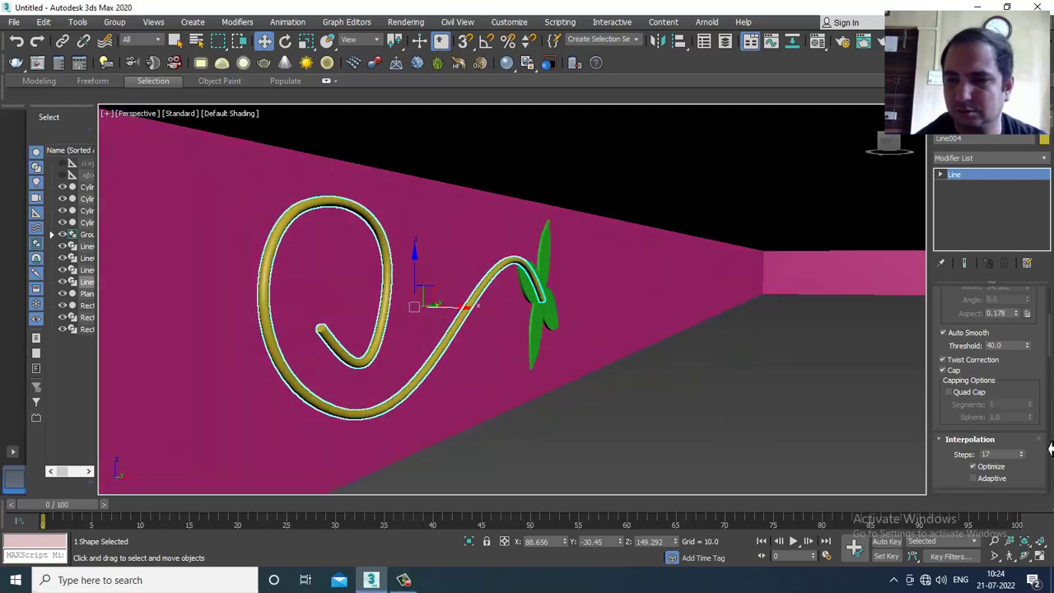
{"action": "left_click_drag", "start_coordinate": [465, 311], "coordinate": [455, 319]}
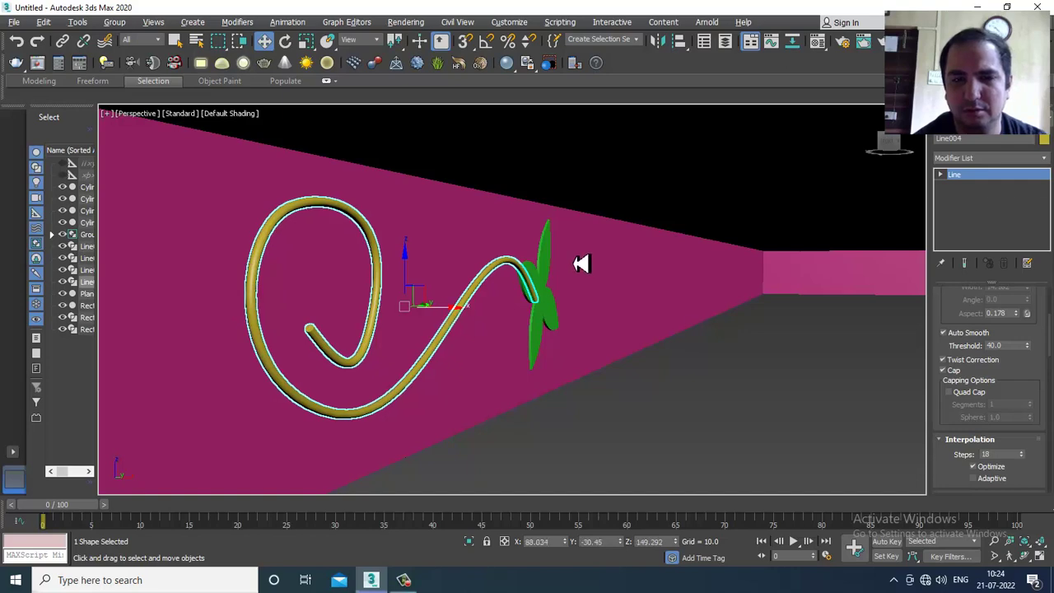
Step: Move the petal group slightly along X toward the end of the spiral line, to X about 87.951
{"action": "middle_click_drag", "start_coordinate": [582, 264], "coordinate": [670, 294], "text": "alt"}
{"action": "left_click", "coordinate": [694, 289]}
{"action": "scroll", "coordinate": [689, 285], "scroll_direction": "up", "scroll_amount": 5}
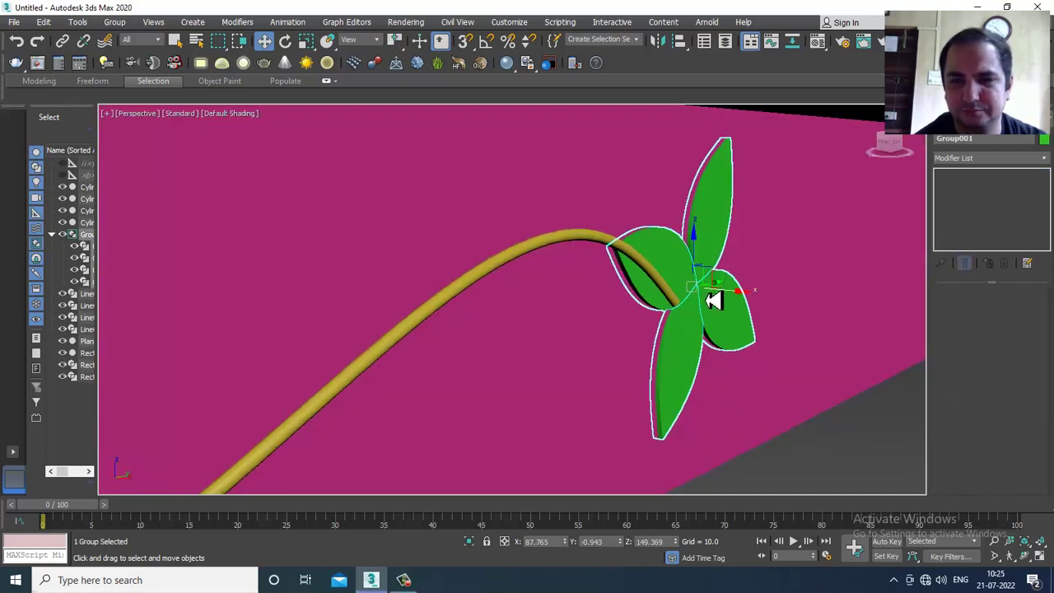
{"action": "left_click_drag", "start_coordinate": [739, 302], "coordinate": [741, 300]}
Step: Edit the spiral line's vertices in the Left view and move the loop's lower vertex downward to deepen the curve
{"action": "left_click", "coordinate": [617, 251]}
{"action": "middle_click_drag", "start_coordinate": [604, 279], "coordinate": [442, 286], "text": "alt"}
{"action": "scroll", "coordinate": [547, 294], "scroll_direction": "down", "scroll_amount": 5}
{"action": "middle_click_drag", "start_coordinate": [787, 285], "coordinate": [751, 288], "text": "alt"}
{"action": "key", "text": "alt+w"}
{"action": "right_click", "coordinate": [721, 199]}
{"action": "key", "text": "alt+w"}
{"action": "key", "text": "alt+w"}
{"action": "key", "text": "alt+w"}
{"action": "scroll", "coordinate": [663, 247], "scroll_direction": "up", "scroll_amount": 5}
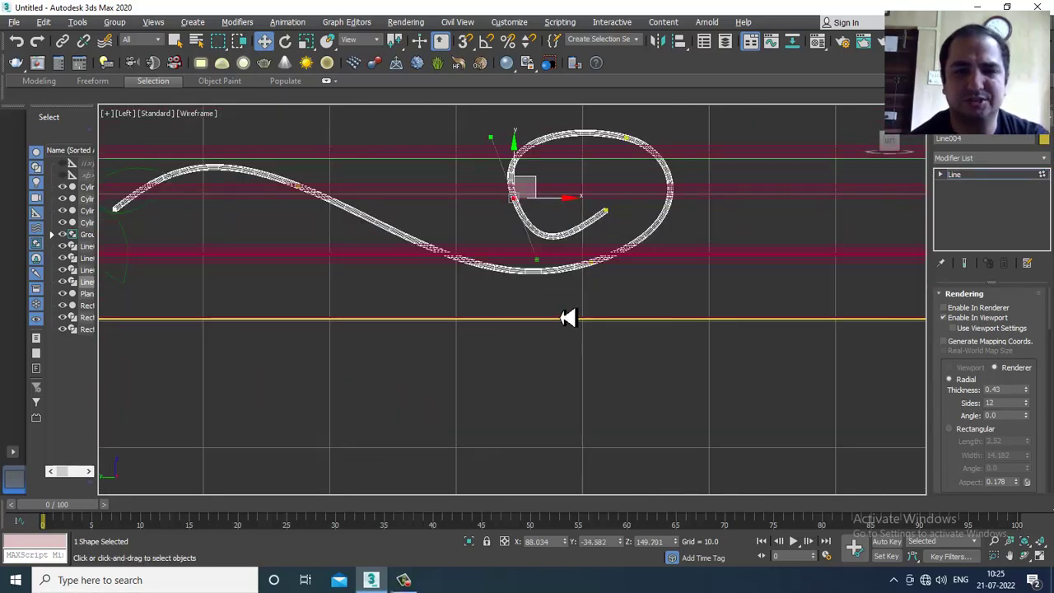
{"action": "left_click", "coordinate": [593, 261]}
{"action": "left_click_drag", "start_coordinate": [602, 244], "coordinate": [598, 260]}
Step: Shift the loop's inner left vertex slightly outward and leave vertex editing of the spiral line
{"action": "left_click", "coordinate": [516, 198]}
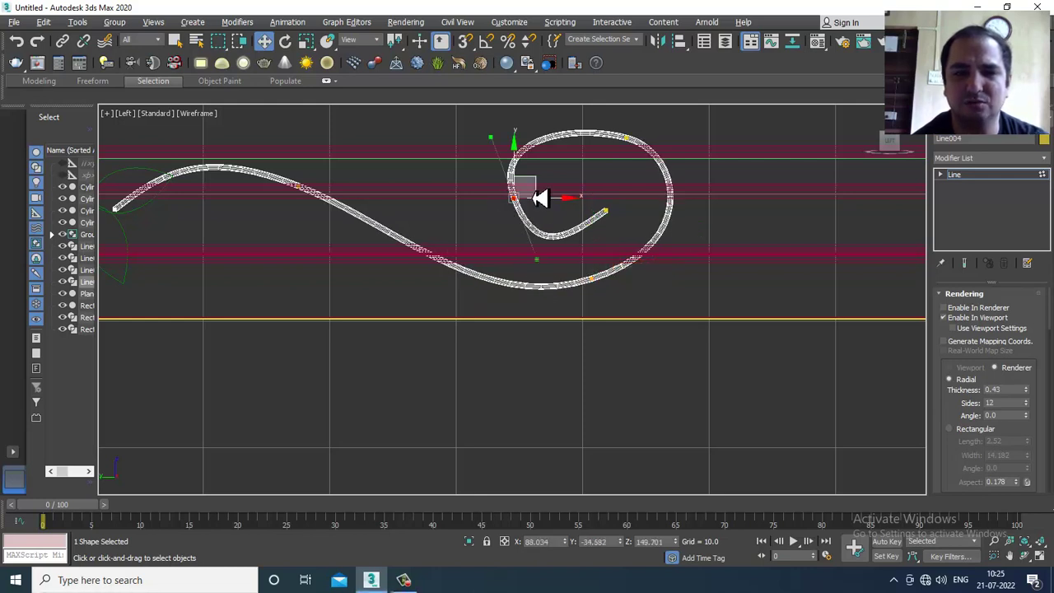
{"action": "left_click_drag", "start_coordinate": [544, 189], "coordinate": [527, 263]}
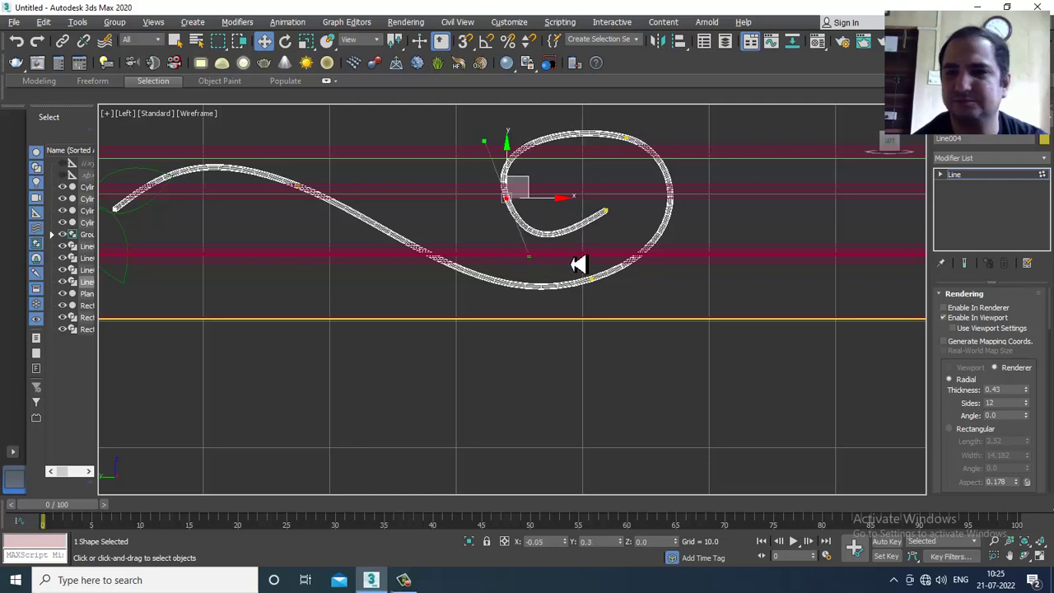
{"action": "left_click", "coordinate": [979, 174]}
{"action": "key", "text": "alt+w"}
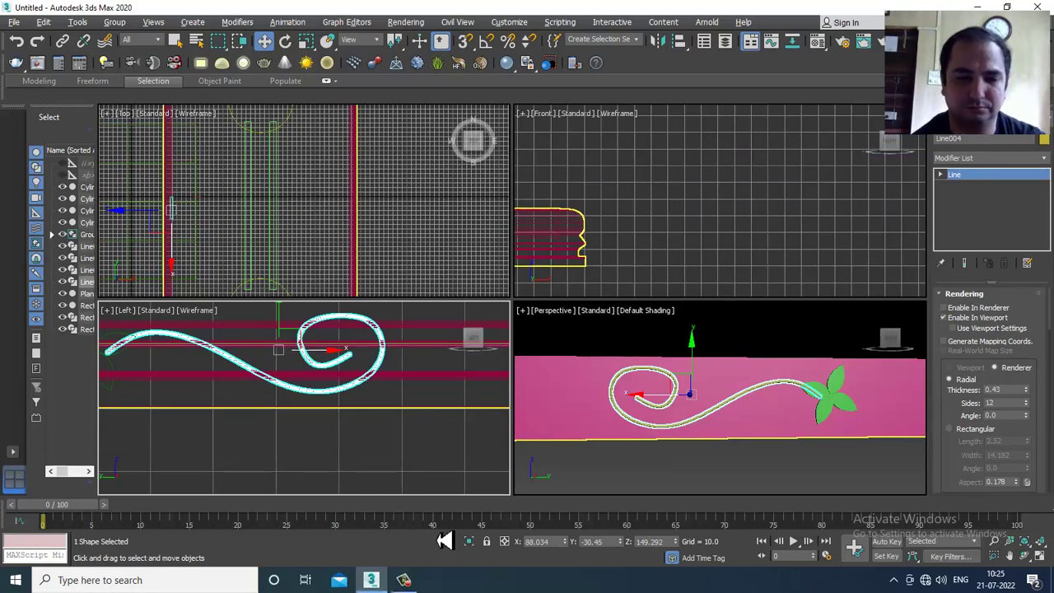
{"action": "left_click", "coordinate": [417, 585]}
{"action": "left_click", "coordinate": [408, 581]}
Step: Mirror the spiral line across the X axis as a copy in the Left view, with an offset of 0.0
{"action": "left_click", "coordinate": [329, 447]}
{"action": "key", "text": "alt+w"}
{"action": "scroll", "coordinate": [506, 294], "scroll_direction": "up", "scroll_amount": 3}
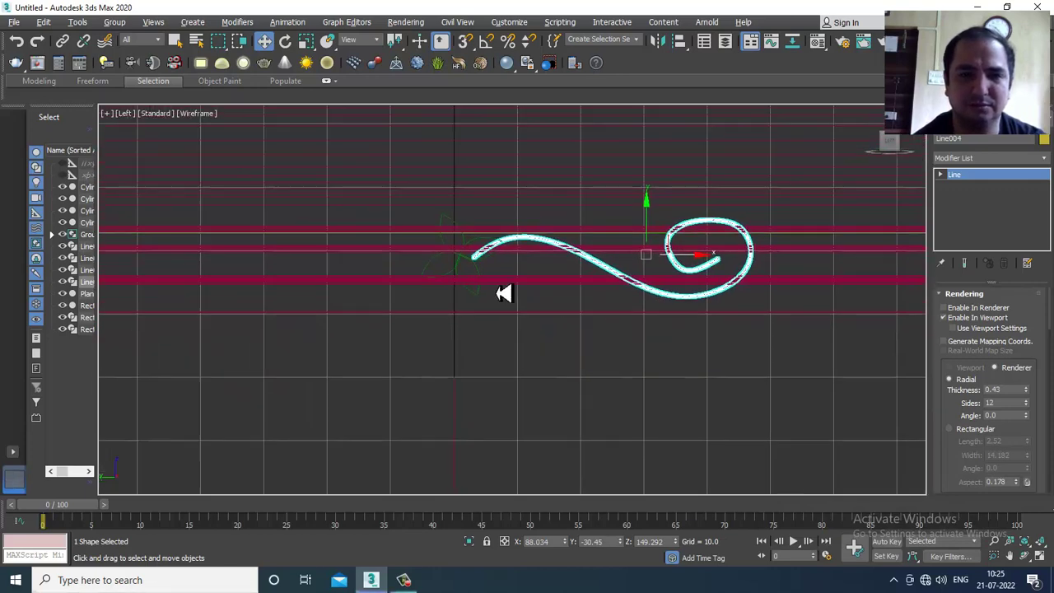
{"action": "left_click", "coordinate": [484, 288]}
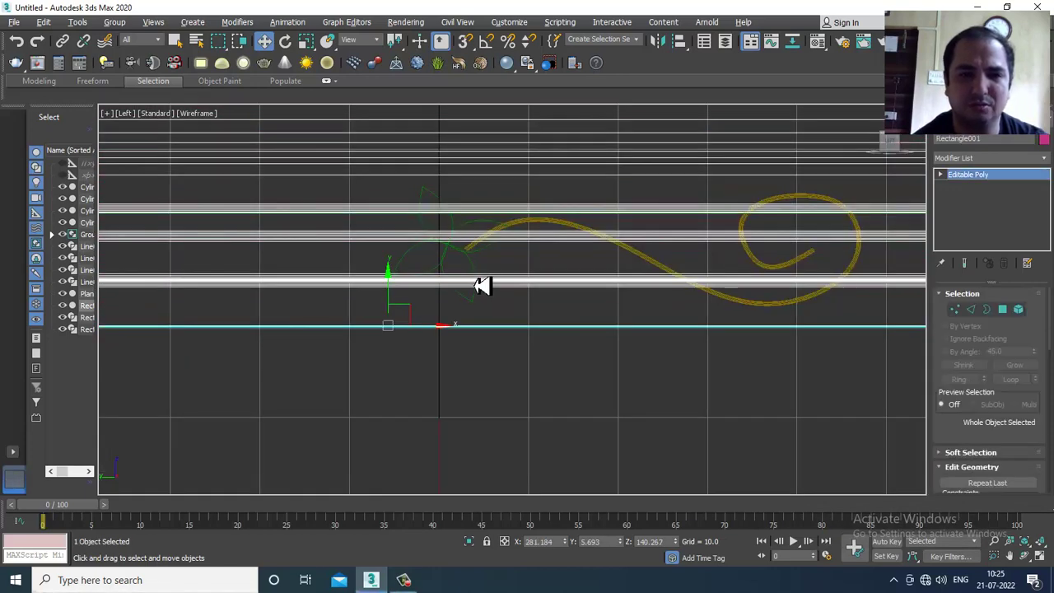
{"action": "left_click", "coordinate": [483, 281]}
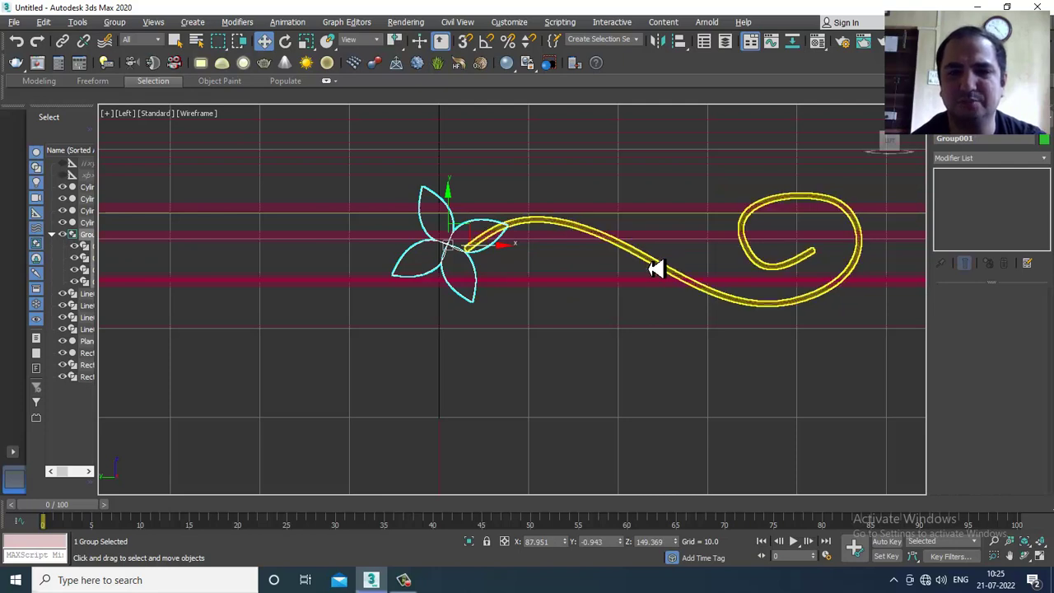
{"action": "left_click", "coordinate": [656, 268]}
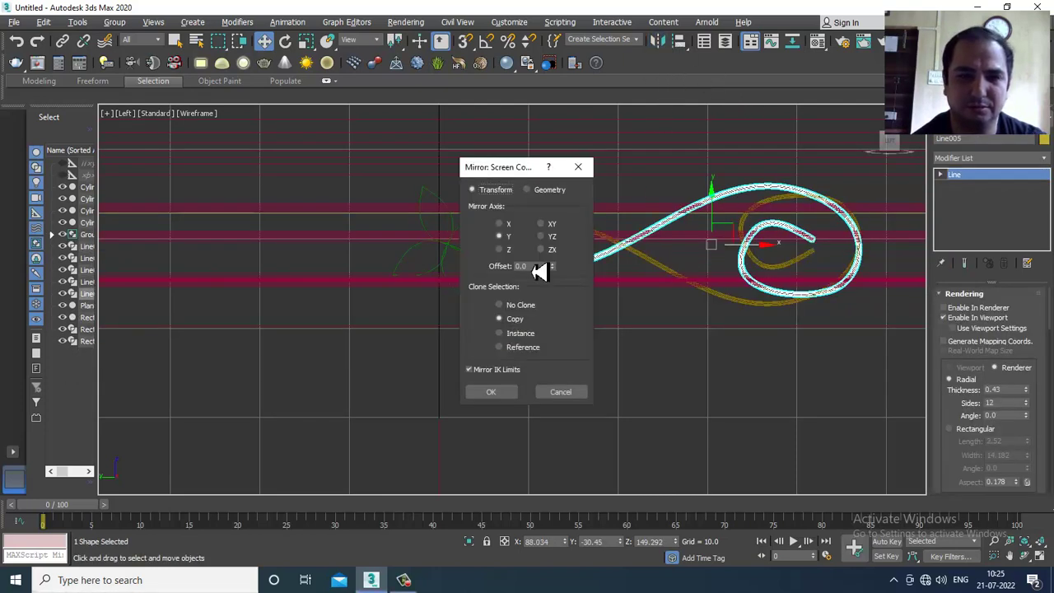
{"action": "left_click", "coordinate": [507, 225]}
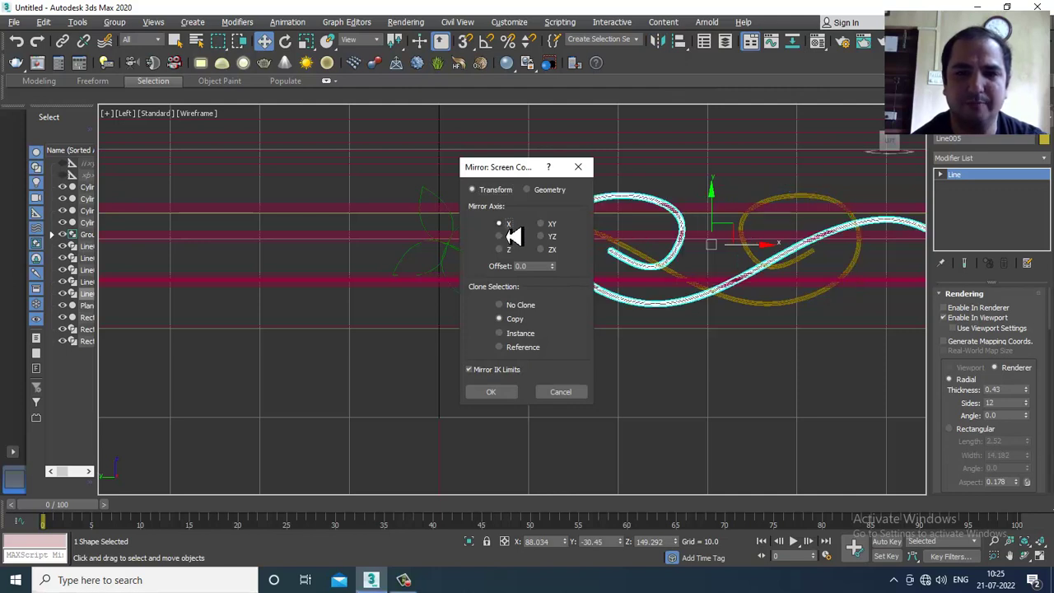
{"action": "left_click", "coordinate": [490, 391]}
Step: Move the mirrored spiral to the opposite side of the petal ornament, to Y about 29.475, and check it in the Perspective view
{"action": "left_click_drag", "start_coordinate": [764, 257], "coordinate": [228, 236]}
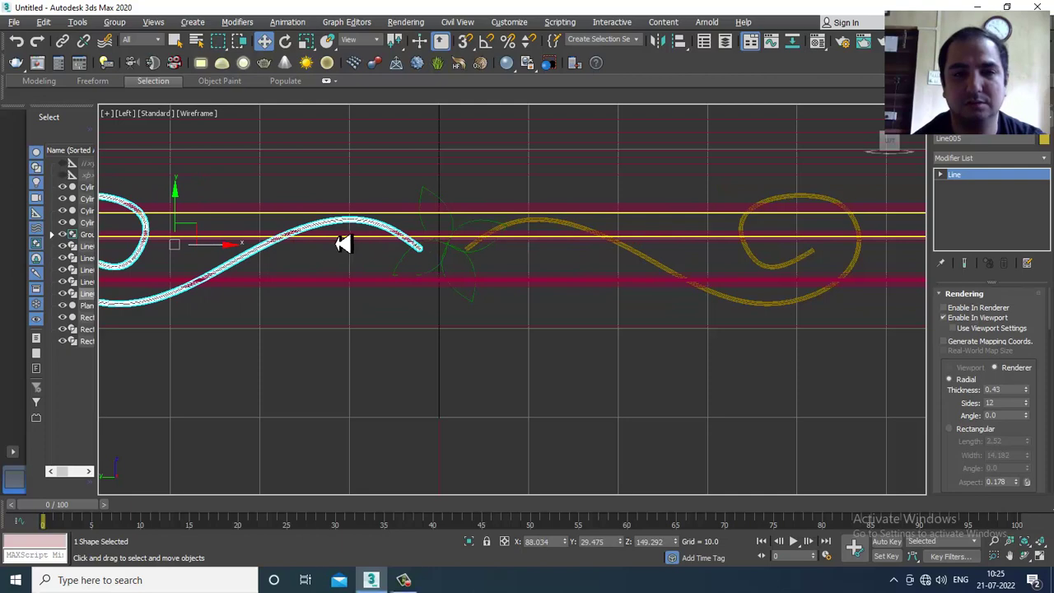
{"action": "key", "text": "alt+w"}
{"action": "scroll", "coordinate": [752, 417], "scroll_direction": "down", "scroll_amount": 5}
{"action": "key", "text": "alt+w"}
{"action": "scroll", "coordinate": [739, 412], "scroll_direction": "up", "scroll_amount": 5}
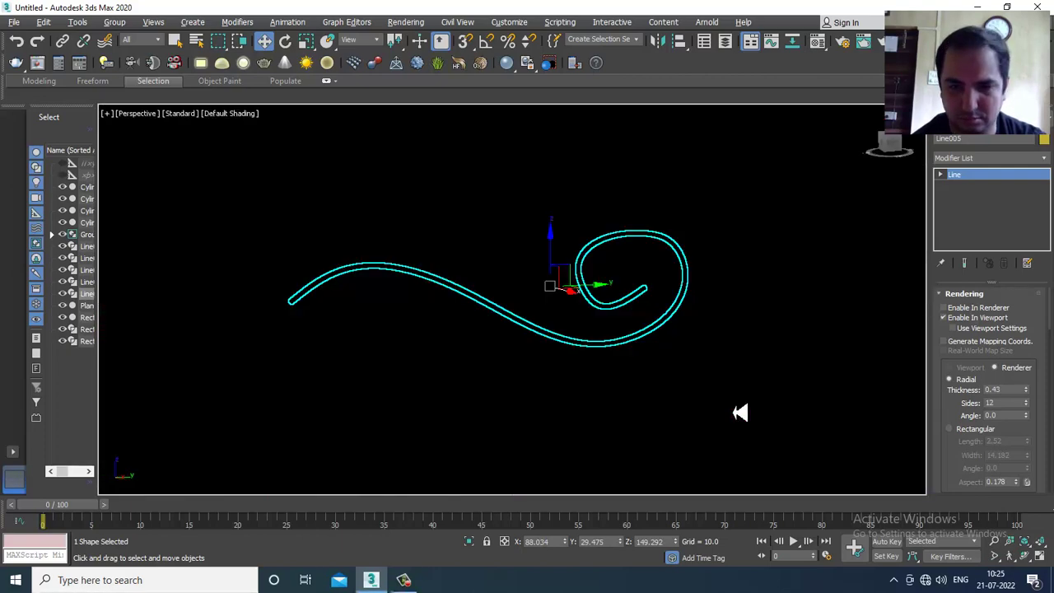
{"action": "scroll", "coordinate": [597, 354], "scroll_direction": "down", "scroll_amount": 4}
{"action": "scroll", "coordinate": [631, 283], "scroll_direction": "up", "scroll_amount": 2}
{"action": "middle_click_drag", "start_coordinate": [630, 284], "coordinate": [576, 327], "text": "alt"}
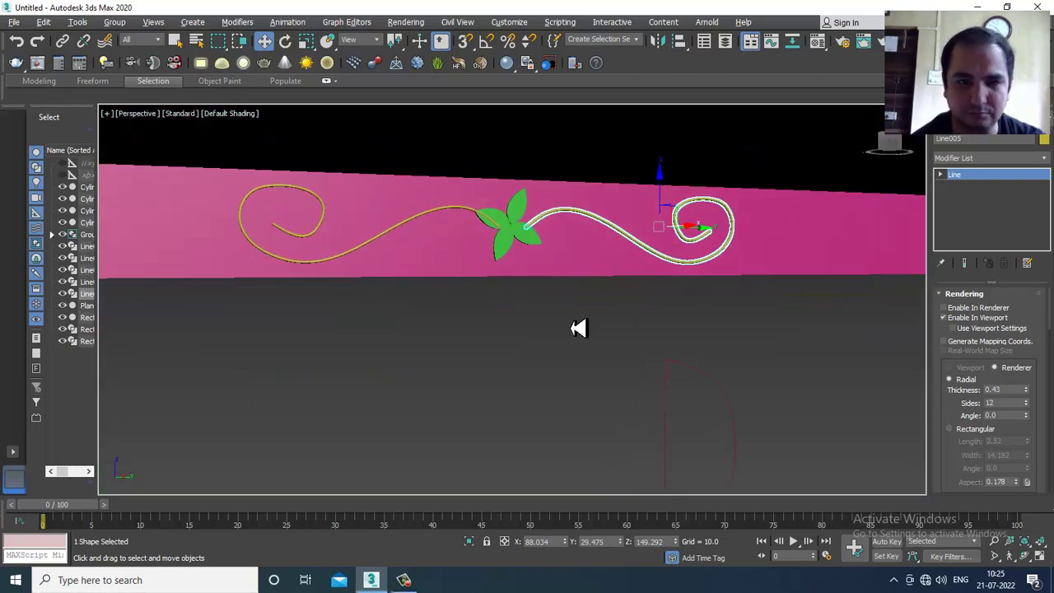
Step: Lower the petal group slightly between the two spirals, to Z about 148.426
{"action": "left_click", "coordinate": [522, 242]}
{"action": "middle_click_drag", "start_coordinate": [522, 242], "coordinate": [359, 207]}
{"action": "left_click", "coordinate": [301, 188]}
{"action": "key", "text": "r"}
{"action": "key", "text": "w"}
{"action": "middle_click_drag", "start_coordinate": [299, 158], "coordinate": [360, 156]}
{"action": "left_click_drag", "start_coordinate": [358, 157], "coordinate": [363, 163]}
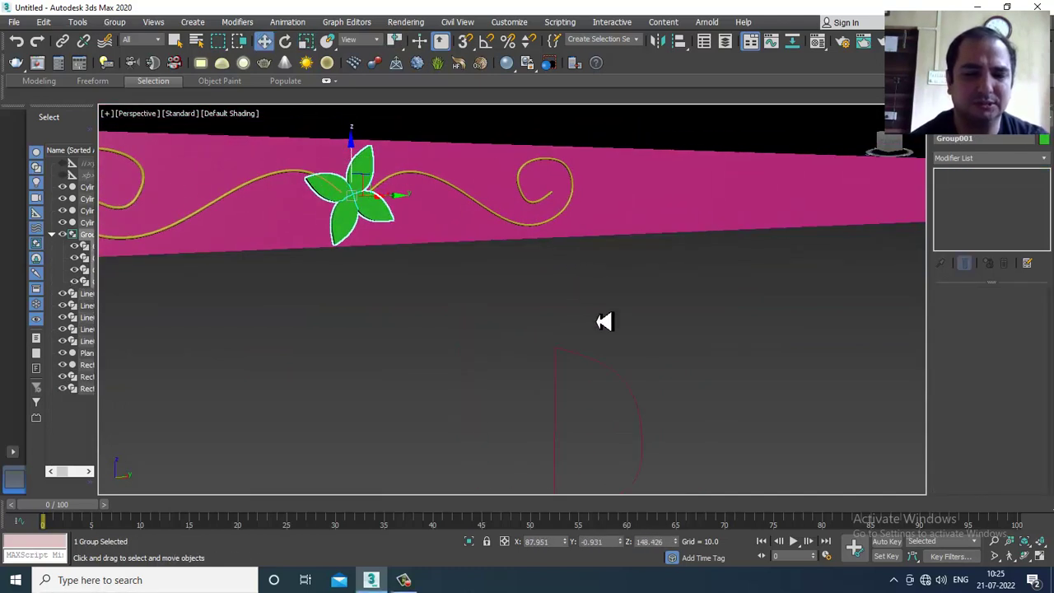
{"action": "left_click", "coordinate": [403, 579]}
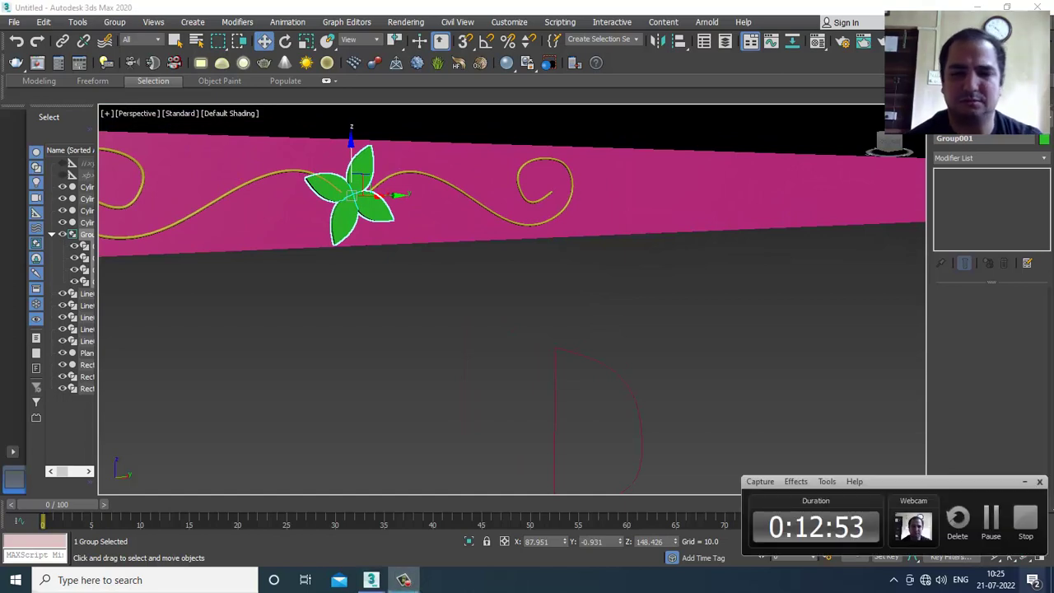
{"action": "left_click", "coordinate": [1006, 531]}
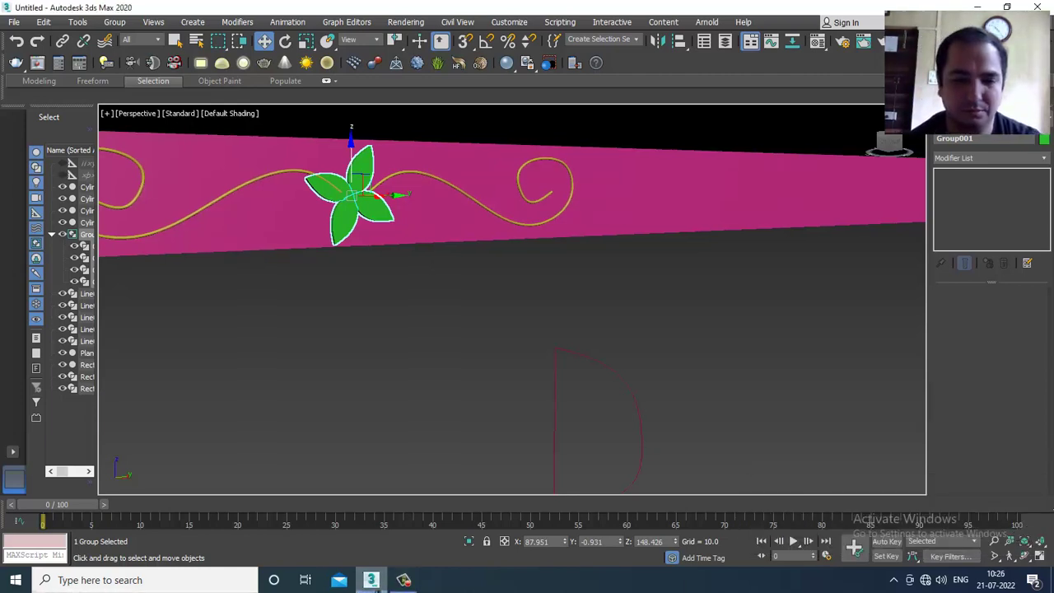
{"action": "left_click", "coordinate": [404, 579]}
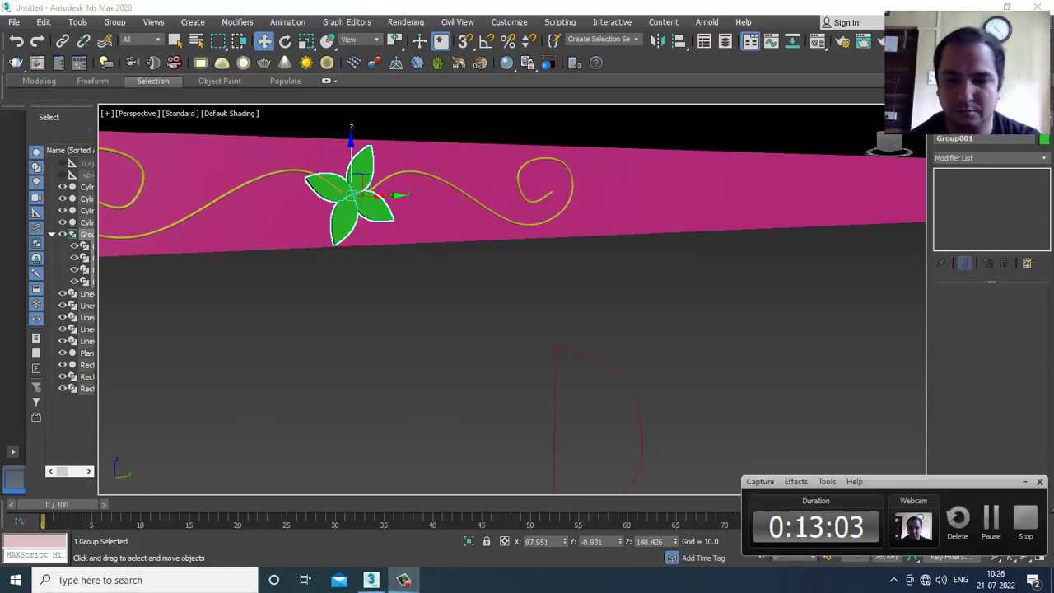
{"action": "left_click", "coordinate": [406, 582]}
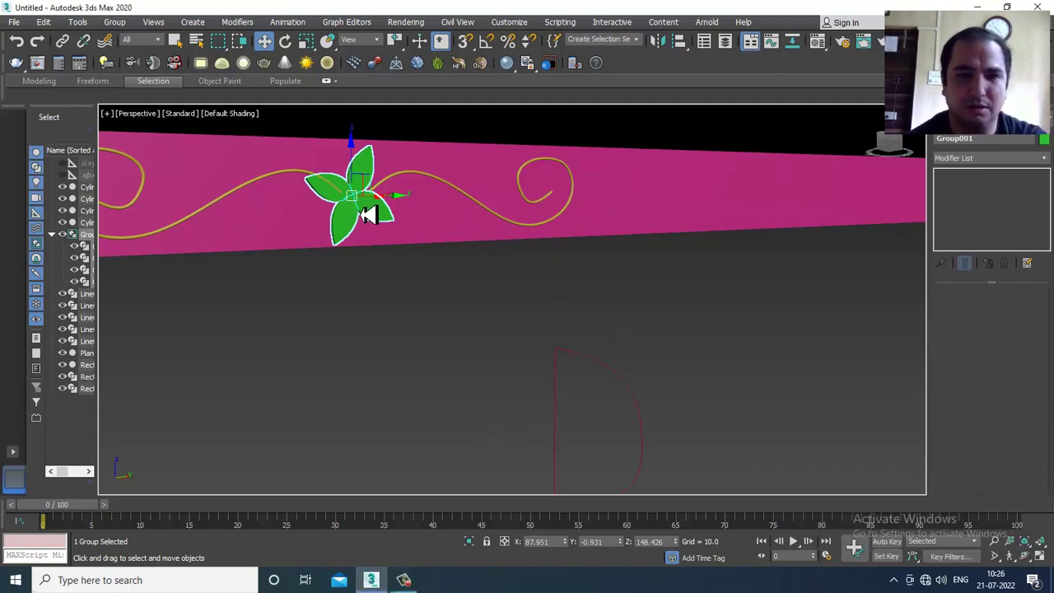
Step: Select the petal group with both spirals and make one copy of them along Y, directly beside the original ornament
{"action": "left_click", "coordinate": [435, 184]}
{"action": "left_click", "coordinate": [288, 182], "text": "ctrl"}
{"action": "left_click", "coordinate": [290, 182], "text": "ctrl"}
{"action": "scroll", "coordinate": [466, 203], "scroll_direction": "down", "scroll_amount": 4}
{"action": "middle_click_drag", "start_coordinate": [510, 221], "coordinate": [461, 204], "text": "alt"}
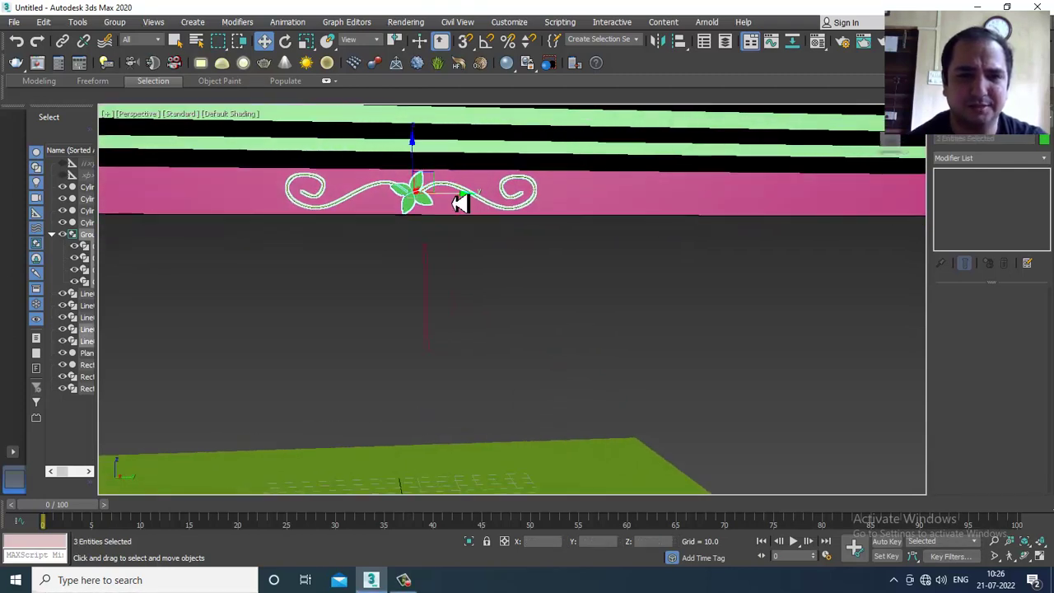
{"action": "left_click_drag", "start_coordinate": [464, 202], "coordinate": [699, 243], "text": "shift"}
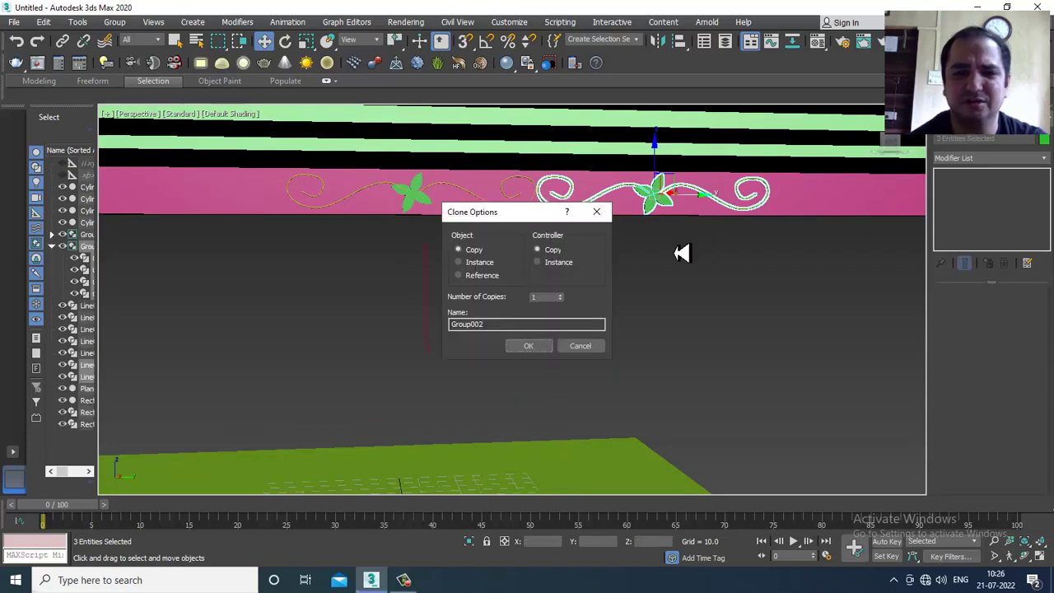
{"action": "left_click", "coordinate": [526, 349]}
Step: Make one more copy of the ornament along Y so that three ornaments form a row on the frame's inner face
{"action": "scroll", "coordinate": [776, 275], "scroll_direction": "down", "scroll_amount": 3}
{"action": "middle_click_drag", "start_coordinate": [777, 275], "coordinate": [619, 231], "text": "alt"}
{"action": "middle_click_drag", "start_coordinate": [674, 260], "coordinate": [577, 264]}
{"action": "left_click_drag", "start_coordinate": [523, 244], "coordinate": [663, 239], "text": "shift"}
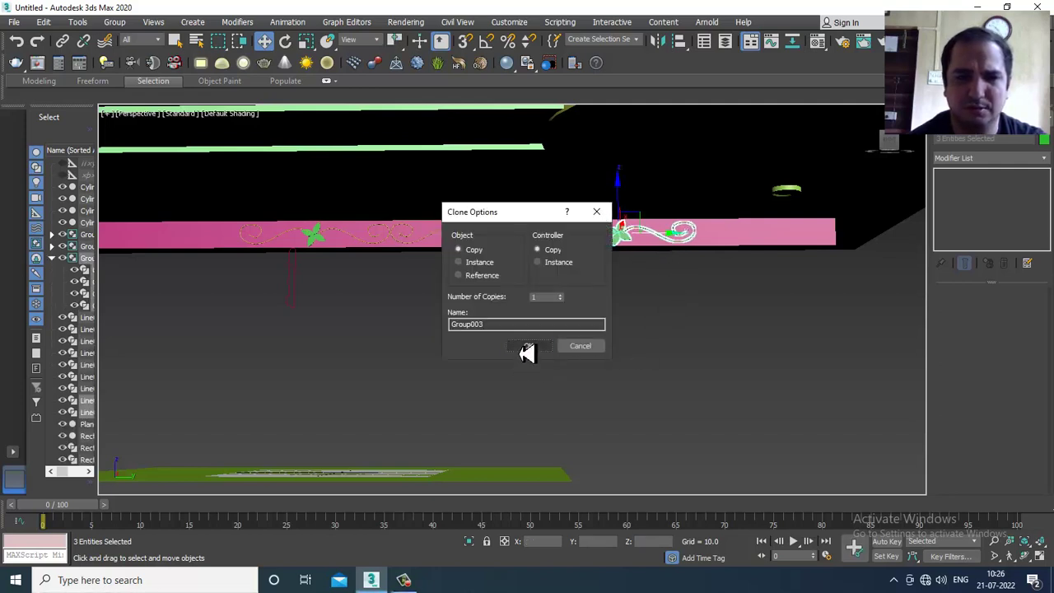
{"action": "left_click", "coordinate": [526, 346]}
Step: Move the profile line below the frame along Y, away from the row of ornaments
{"action": "middle_click_drag", "start_coordinate": [684, 315], "coordinate": [865, 258]}
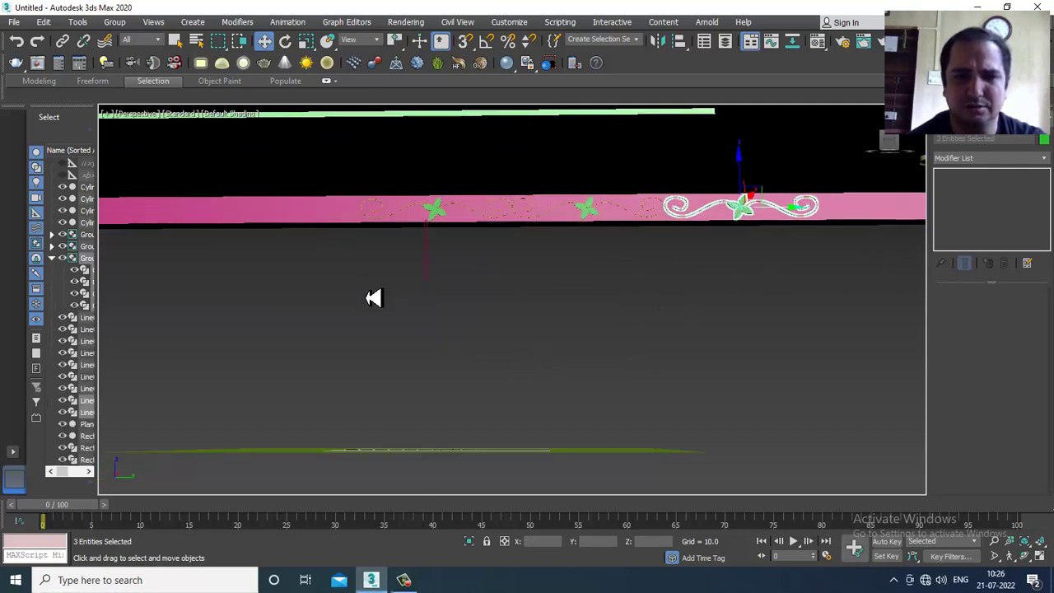
{"action": "left_click_drag", "start_coordinate": [401, 256], "coordinate": [449, 296]}
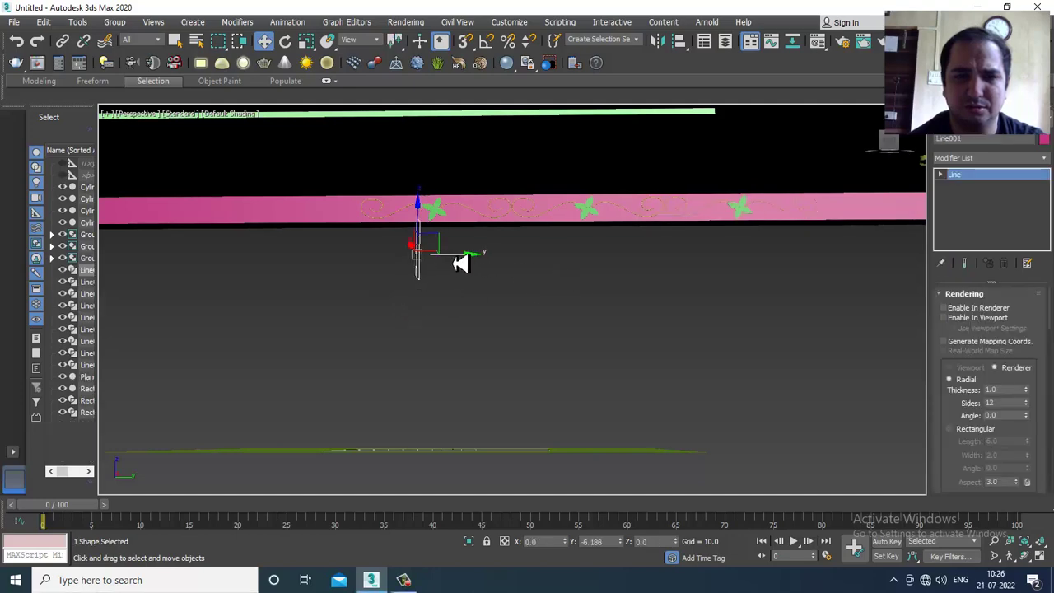
Step: Select only the three ornaments, excluding the frame objects, and move them along Y to the far end of the inner face
{"action": "left_click_drag", "start_coordinate": [946, 163], "coordinate": [948, 161]}
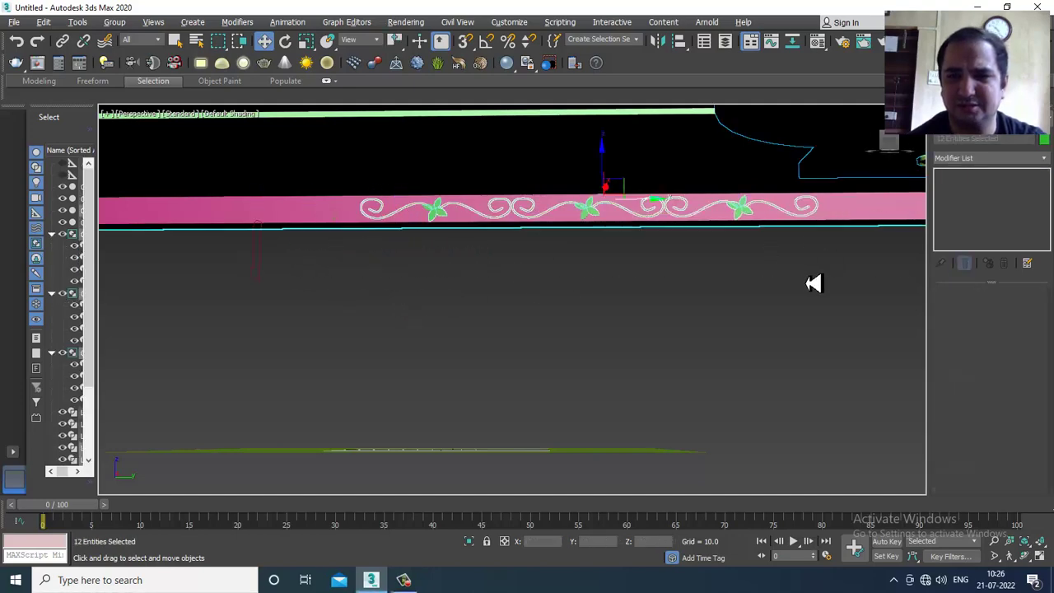
{"action": "left_click_drag", "start_coordinate": [902, 200], "coordinate": [911, 180], "text": "alt"}
{"action": "scroll", "coordinate": [848, 235], "scroll_direction": "down", "scroll_amount": 3}
{"action": "middle_click_drag", "start_coordinate": [717, 221], "coordinate": [589, 244]}
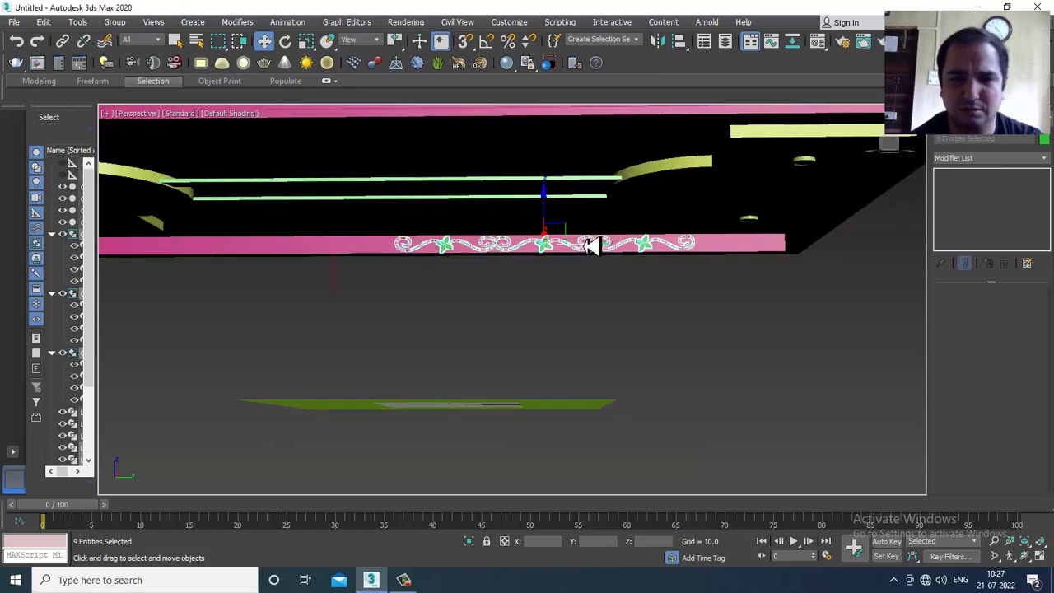
{"action": "left_click_drag", "start_coordinate": [589, 254], "coordinate": [678, 260]}
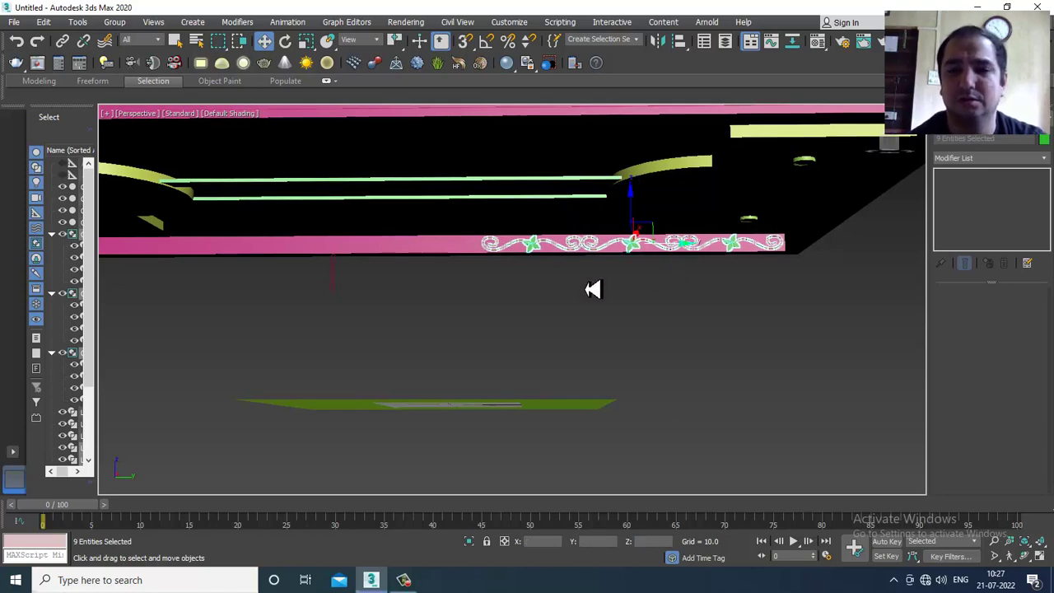
Step: Reselect the three ornaments without the frame objects and make one copy of them along Y, continuing the row toward the opposite corner
{"action": "left_click", "coordinate": [593, 288]}
{"action": "scroll", "coordinate": [584, 272], "scroll_direction": "up", "scroll_amount": 3}
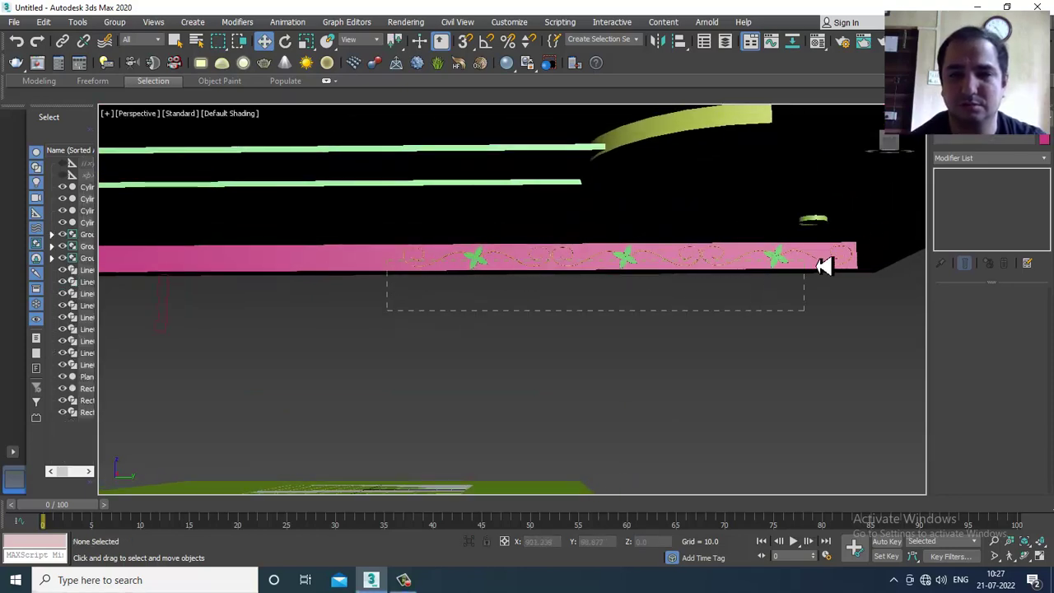
{"action": "left_click_drag", "start_coordinate": [846, 238], "coordinate": [855, 237]}
{"action": "left_click", "coordinate": [922, 240], "text": "alt"}
{"action": "middle_click_drag", "start_coordinate": [763, 234], "coordinate": [791, 234]}
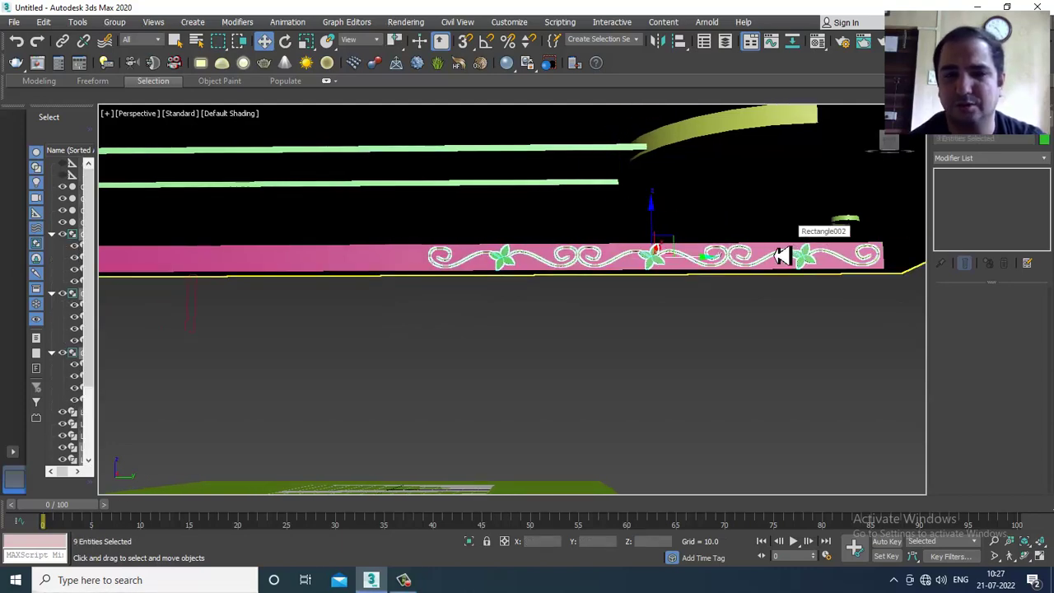
{"action": "mouse_move", "coordinate": [670, 266]}
{"action": "left_mouse_down"}
{"action": "mouse_move", "coordinate": [277, 266]}
{"action": "mouse_move", "coordinate": [254, 279]}
{"action": "mouse_move", "coordinate": [264, 277]}
{"action": "left_mouse_up"}
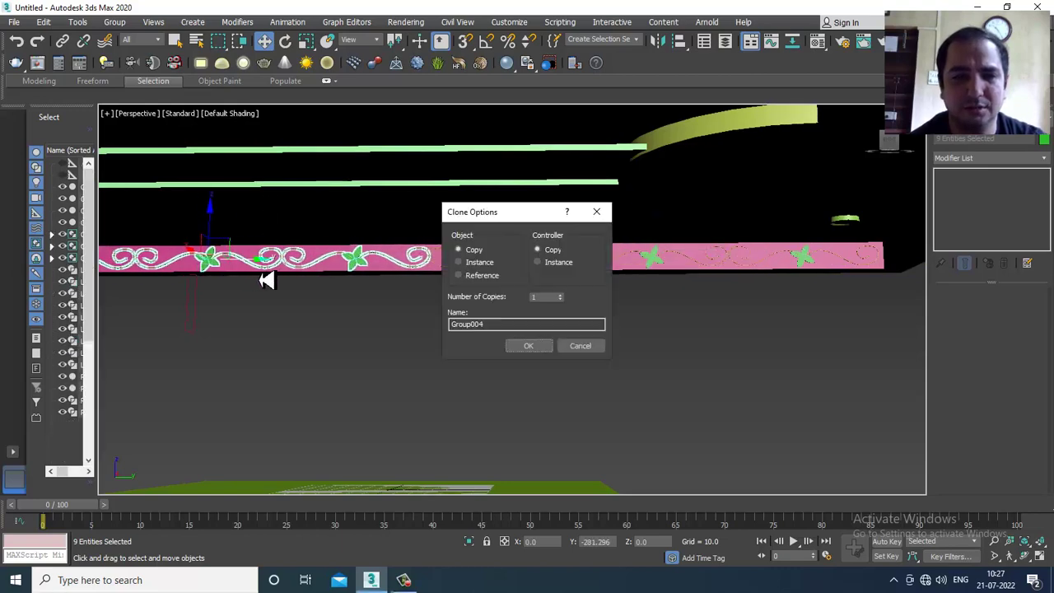
{"action": "left_click", "coordinate": [530, 346]}
Step: Select the two end ornaments, excluding the frame objects and profile line, and make one copy along Y to extend the row past the corner
{"action": "middle_click_drag", "start_coordinate": [533, 349], "coordinate": [665, 286], "text": "alt"}
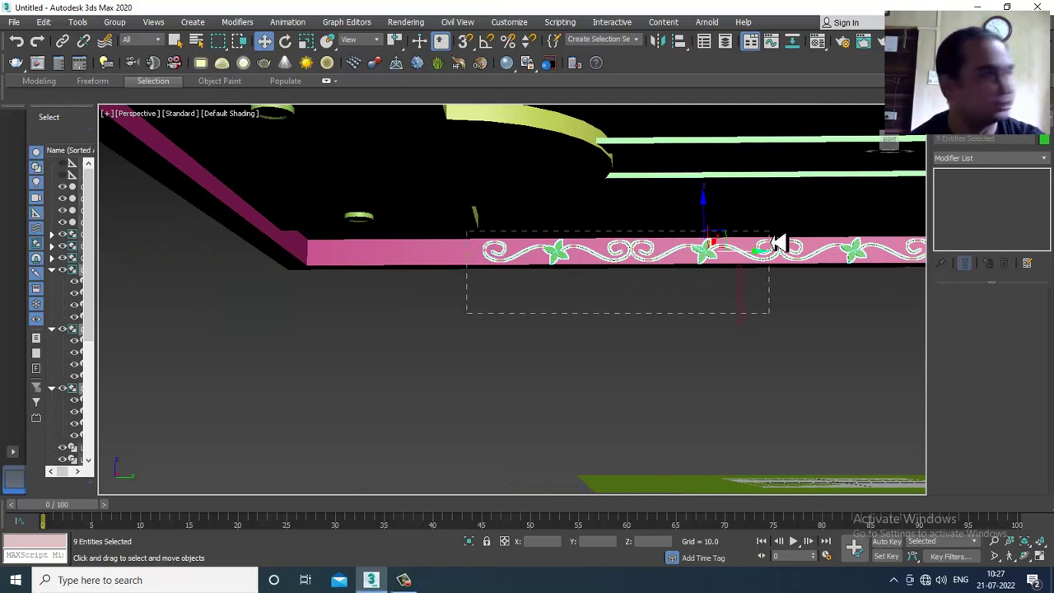
{"action": "left_click_drag", "start_coordinate": [791, 217], "coordinate": [778, 221]}
{"action": "left_click_drag", "start_coordinate": [840, 307], "coordinate": [869, 216], "text": "alt"}
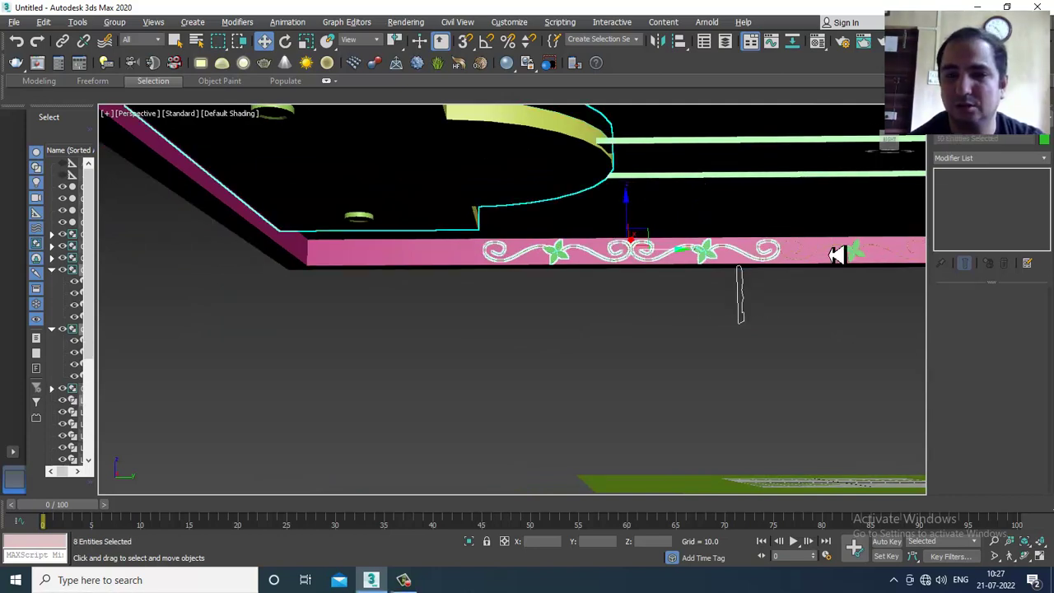
{"action": "left_click", "coordinate": [613, 178], "text": "alt"}
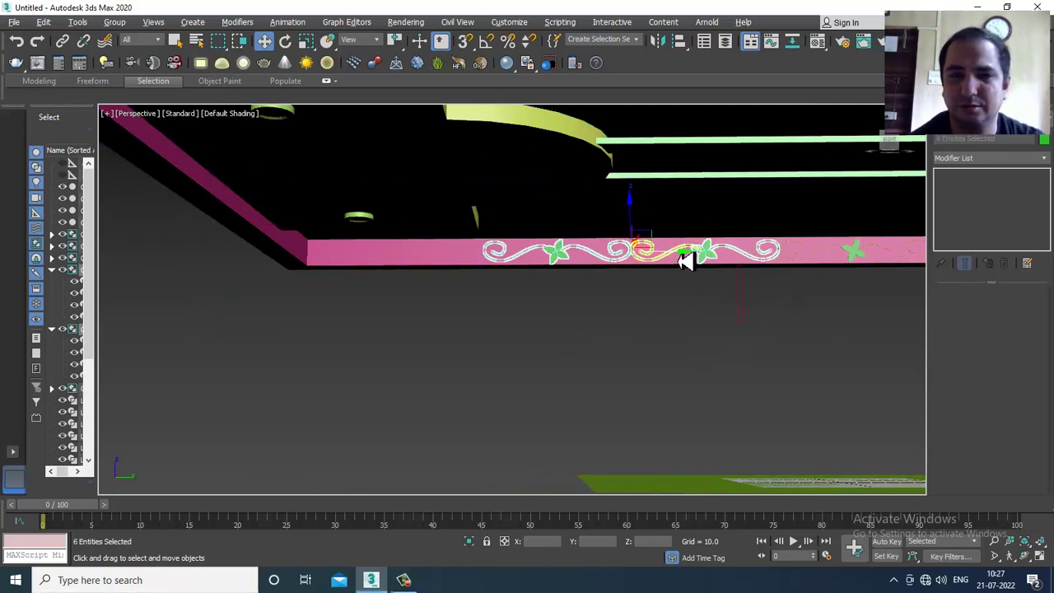
{"action": "mouse_move", "coordinate": [675, 257]}
{"action": "left_mouse_down"}
{"action": "mouse_move", "coordinate": [370, 259]}
{"action": "mouse_move", "coordinate": [384, 260]}
{"action": "left_mouse_up"}
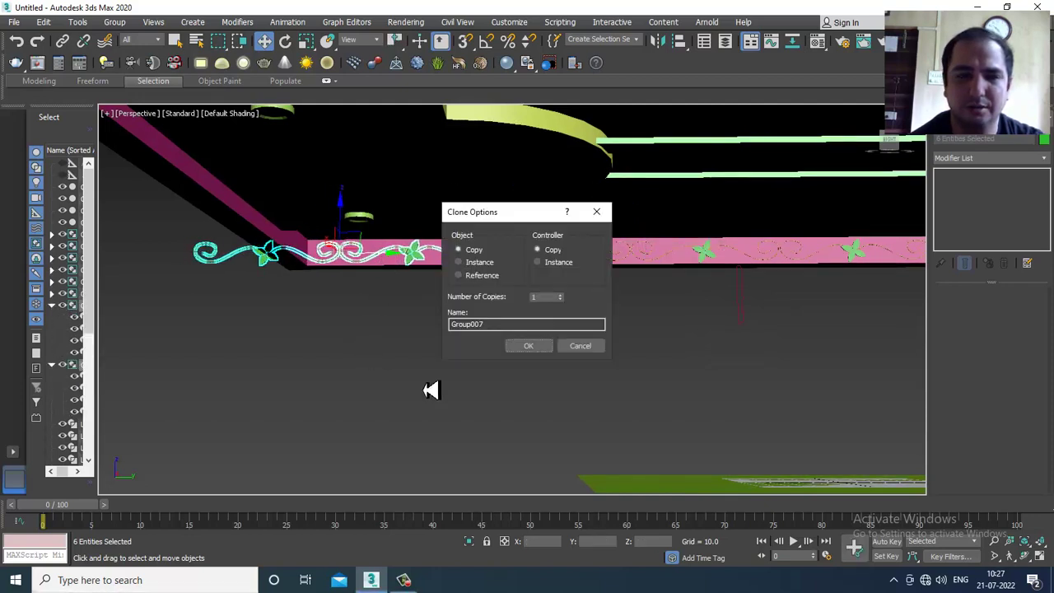
{"action": "left_click", "coordinate": [531, 347]}
Step: Delete the copied petal piece and the spirals that extend past the frame's corner
{"action": "left_click", "coordinate": [305, 320]}
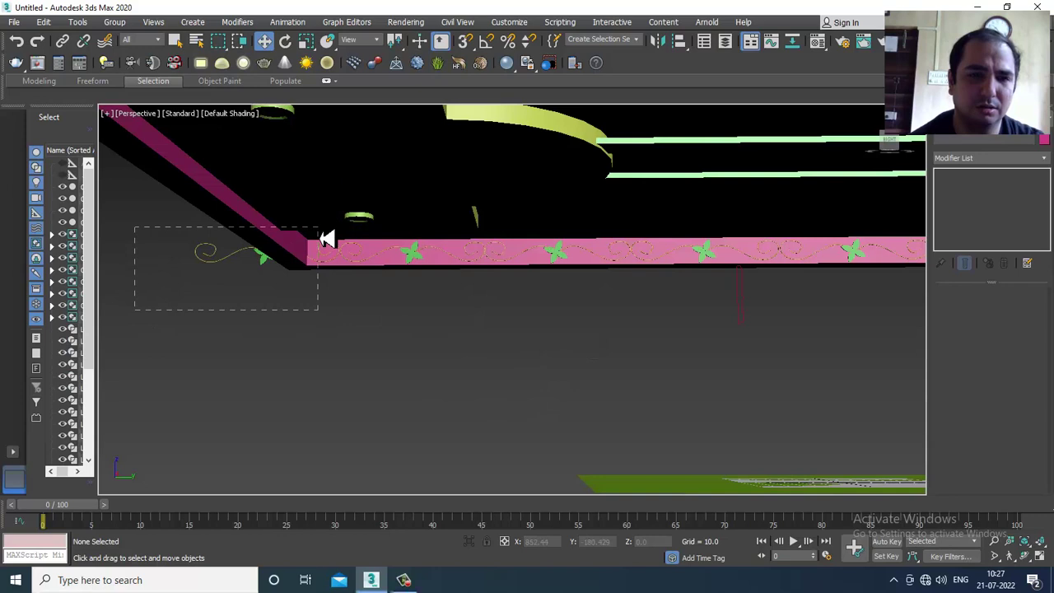
{"action": "left_click_drag", "start_coordinate": [324, 235], "coordinate": [319, 232]}
{"action": "left_click_drag", "start_coordinate": [264, 258], "coordinate": [266, 258]}
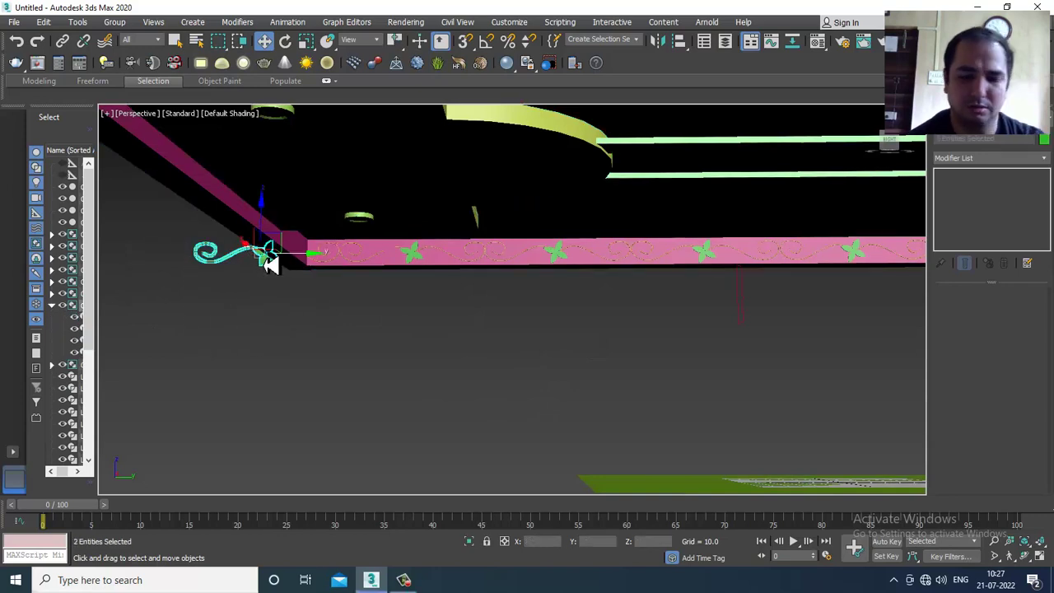
{"action": "key", "text": "Delete"}
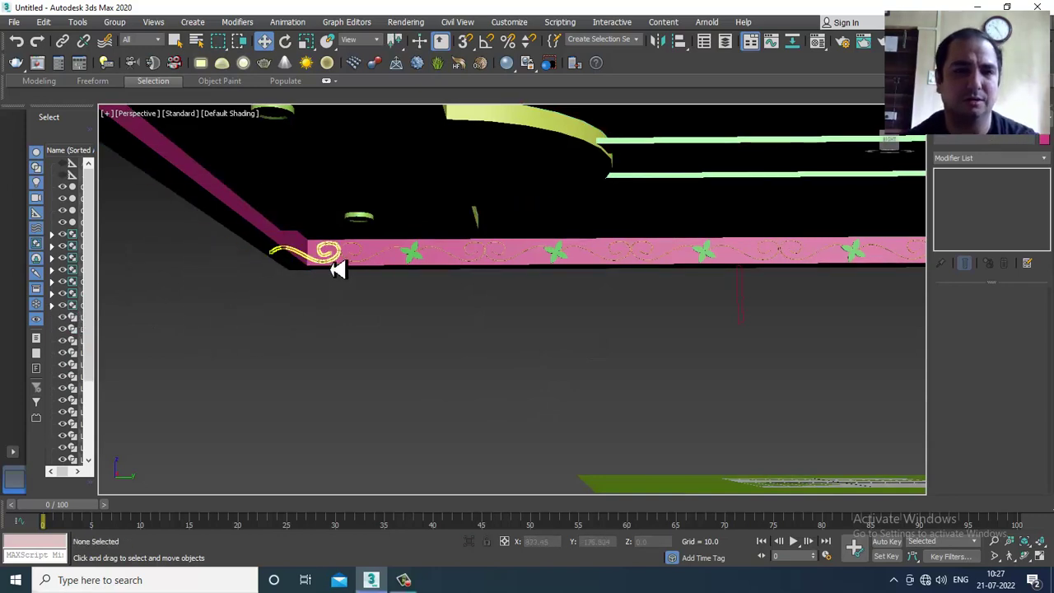
{"action": "left_click", "coordinate": [328, 259]}
{"action": "key", "text": "Delete"}
{"action": "scroll", "coordinate": [576, 286], "scroll_direction": "down", "scroll_amount": 5}
{"action": "mouse_move", "coordinate": [731, 309]}
{"action": "middle_mouse_down"}
{"action": "mouse_move", "coordinate": [675, 310]}
{"action": "mouse_move", "coordinate": [747, 310]}
{"action": "middle_mouse_up"}
{"action": "scroll", "coordinate": [724, 310], "scroll_direction": "up", "scroll_amount": 5}
{"action": "middle_click_drag", "start_coordinate": [613, 304], "coordinate": [633, 293], "text": "alt"}
{"action": "scroll", "coordinate": [627, 308], "scroll_direction": "down", "scroll_amount": 5}
{"action": "scroll", "coordinate": [474, 245], "scroll_direction": "up", "scroll_amount": 4}
{"action": "middle_click_drag", "start_coordinate": [473, 244], "coordinate": [448, 260], "text": "alt"}
{"action": "scroll", "coordinate": [280, 242], "scroll_direction": "up", "scroll_amount": 3}
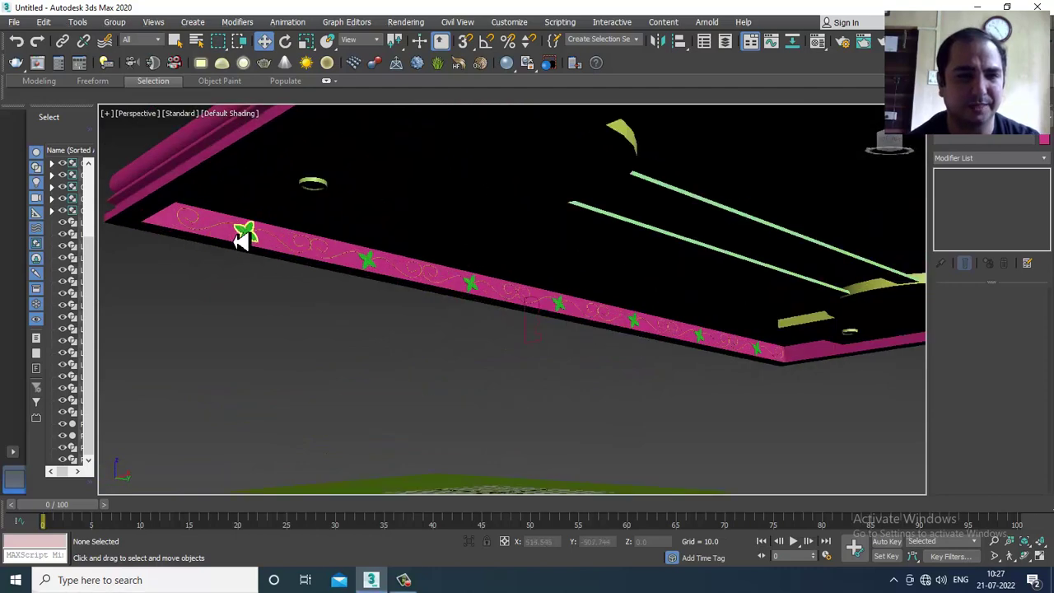
{"action": "left_click", "coordinate": [231, 228]}
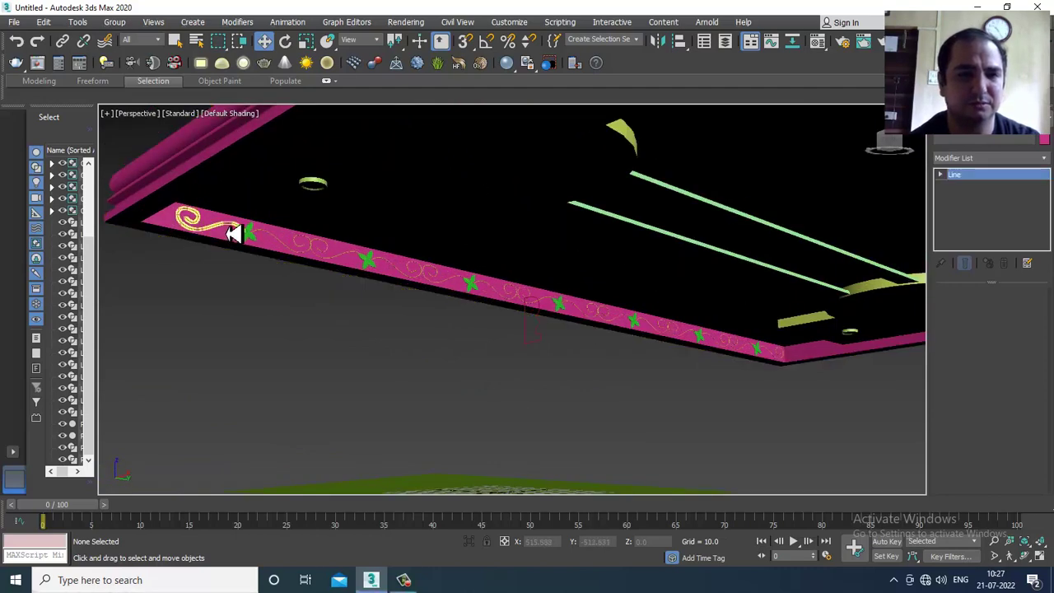
{"action": "left_click", "coordinate": [247, 235], "text": "ctrl"}
{"action": "left_click", "coordinate": [398, 274], "text": "ctrl"}
{"action": "left_click", "coordinate": [376, 266], "text": "ctrl"}
{"action": "left_click", "coordinate": [407, 277], "text": "ctrl"}
{"action": "left_click", "coordinate": [503, 294], "text": "ctrl"}
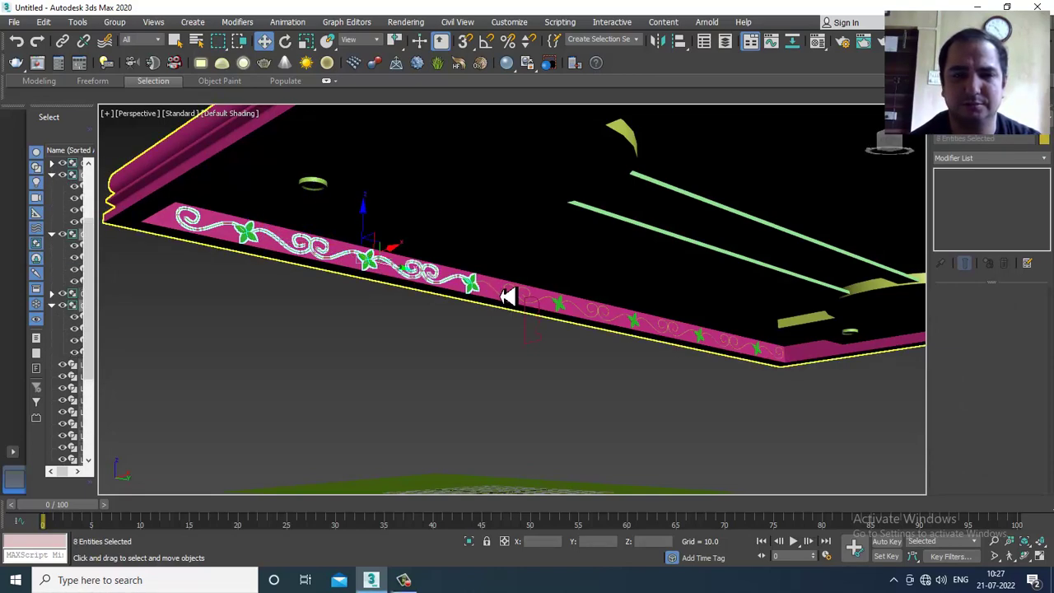
{"action": "left_click", "coordinate": [506, 298], "text": "ctrl"}
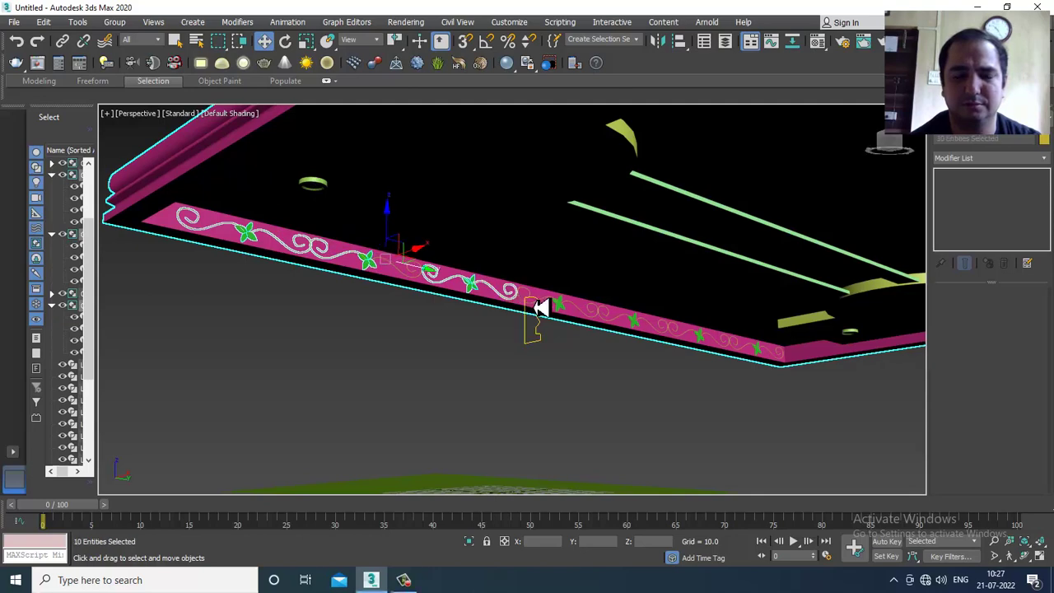
{"action": "left_click", "coordinate": [539, 307], "text": "ctrl"}
Step: Select the whole frame with all its ornaments in the side view, leaving out the profile line and the plane
{"action": "scroll", "coordinate": [560, 321], "scroll_direction": "down", "scroll_amount": 5}
{"action": "key", "text": "alt+w"}
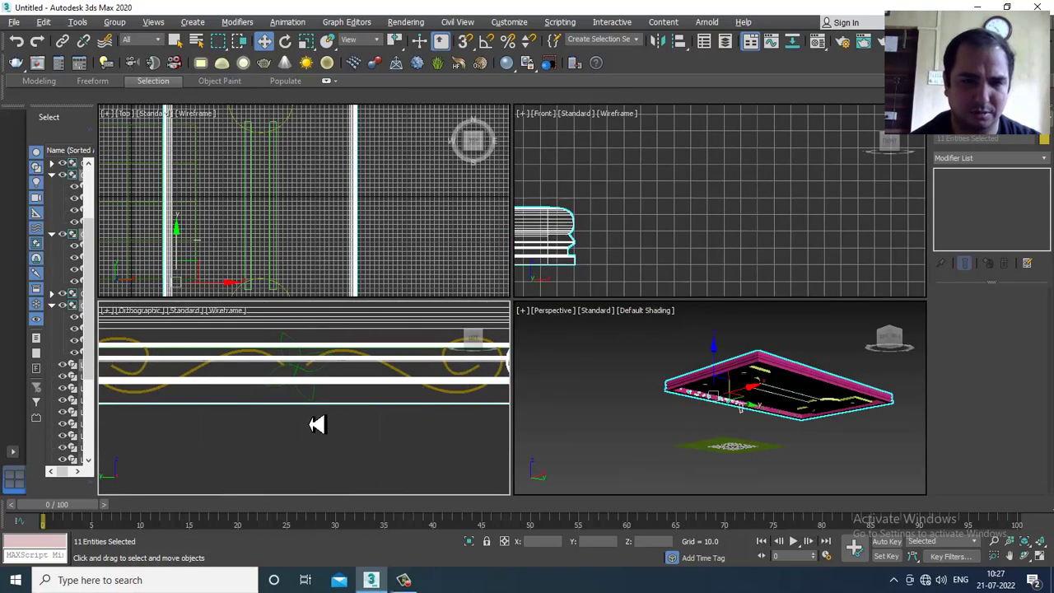
{"action": "key", "text": "alt+w"}
{"action": "scroll", "coordinate": [510, 375], "scroll_direction": "down", "scroll_amount": 6}
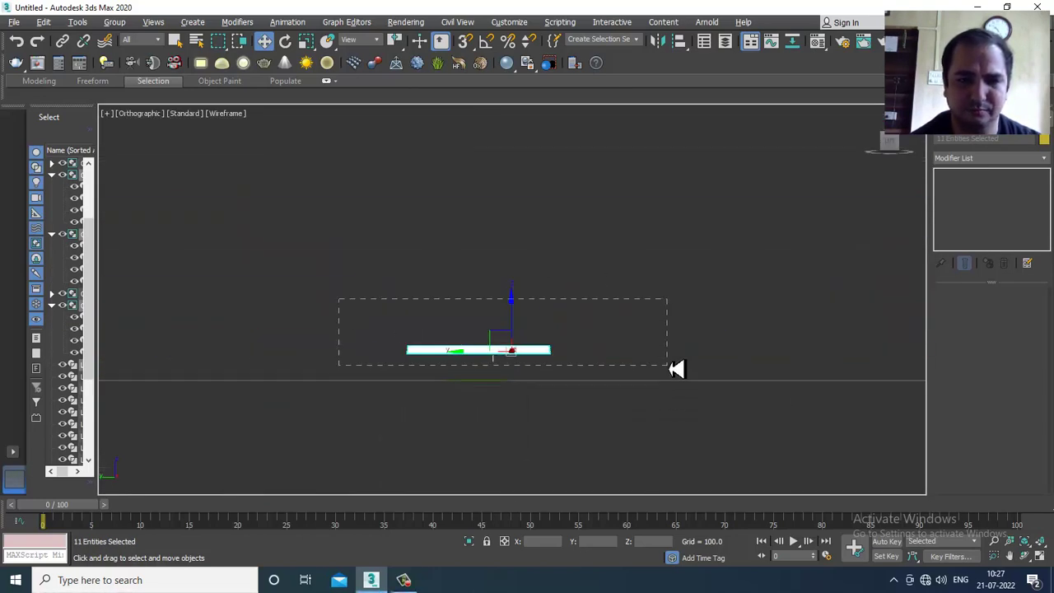
{"action": "left_click_drag", "start_coordinate": [676, 377], "coordinate": [675, 372]}
{"action": "scroll", "coordinate": [551, 362], "scroll_direction": "up", "scroll_amount": 5}
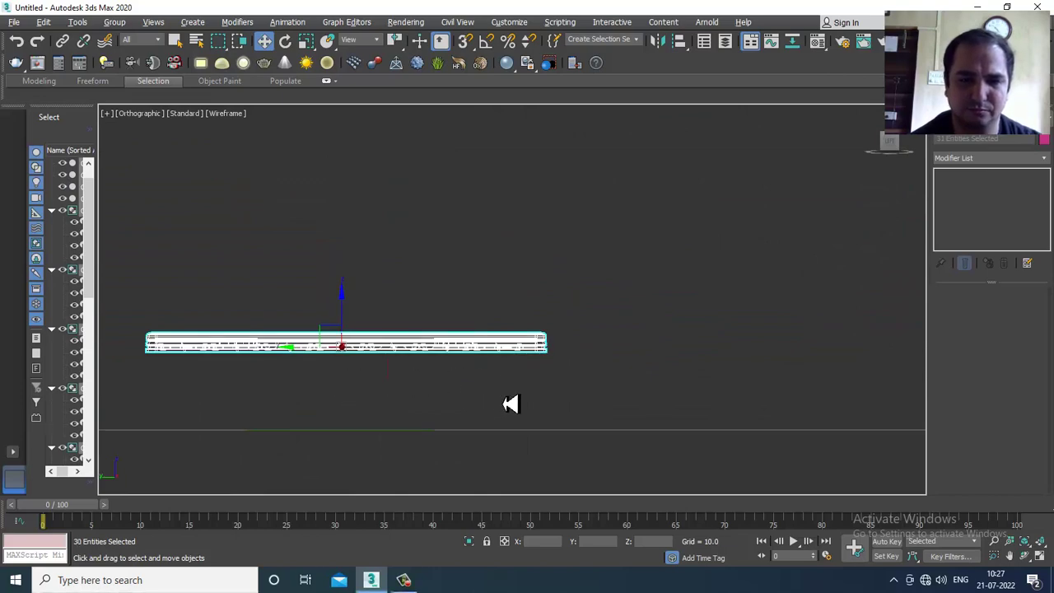
{"action": "key", "text": "alt+w"}
{"action": "middle_click_drag", "start_coordinate": [745, 443], "coordinate": [723, 381], "text": "alt"}
{"action": "scroll", "coordinate": [721, 380], "scroll_direction": "up", "scroll_amount": 3}
{"action": "key", "text": "alt+w"}
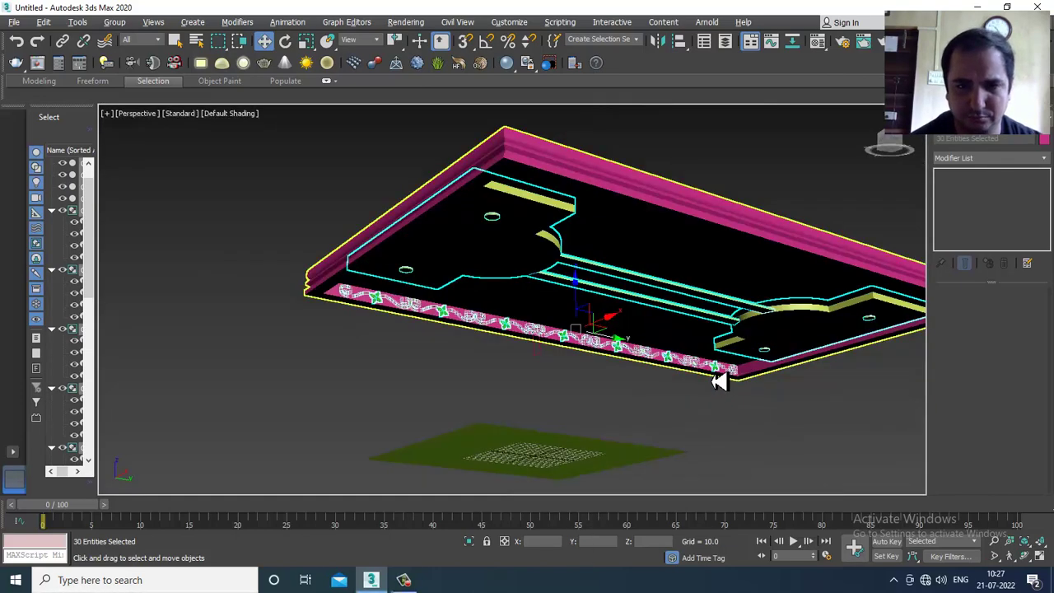
Step: Remove the frame, panels, strips and round lights from the selection, keeping only the row of ornaments
{"action": "left_click_drag", "start_coordinate": [653, 220], "coordinate": [726, 255], "text": "alt"}
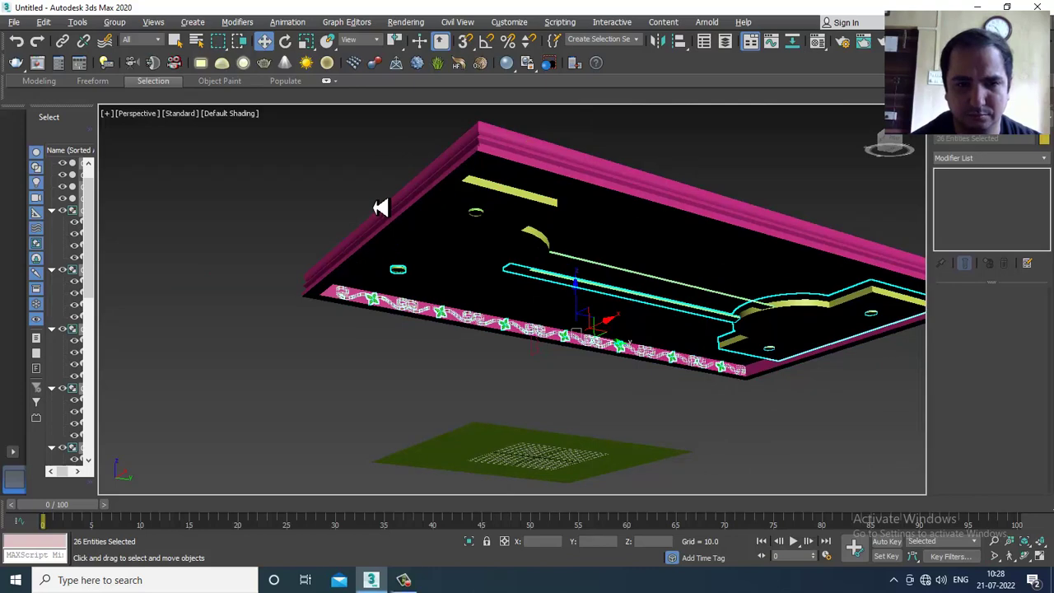
{"action": "left_click_drag", "start_coordinate": [475, 290], "coordinate": [475, 291], "text": "alt"}
{"action": "mouse_move", "coordinate": [466, 291]}
{"action": "middle_mouse_down"}
{"action": "mouse_move", "coordinate": [283, 304]}
{"action": "mouse_move", "coordinate": [464, 280]}
{"action": "middle_mouse_up"}
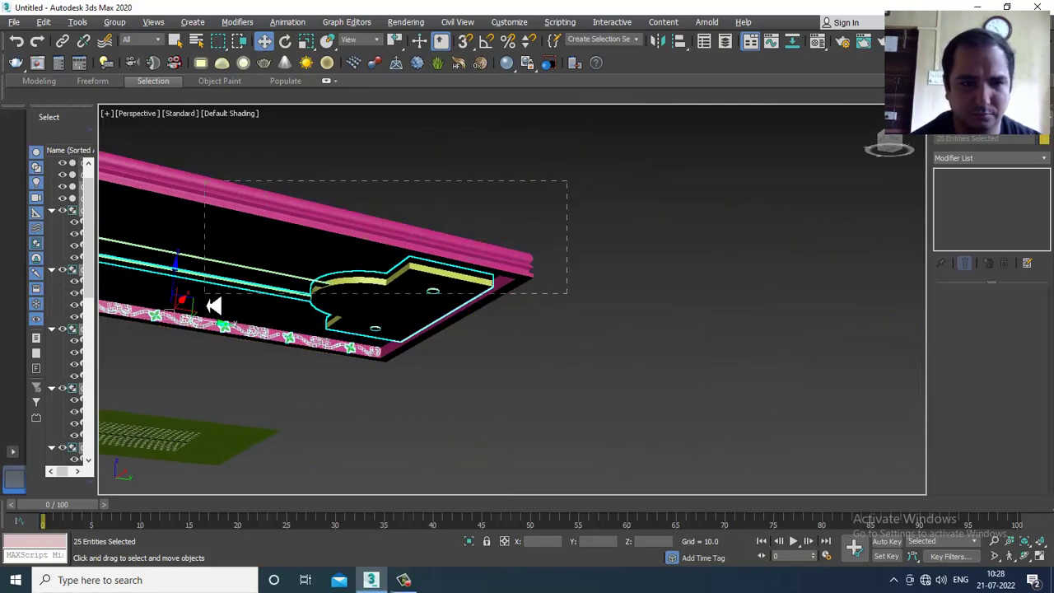
{"action": "left_click_drag", "start_coordinate": [216, 304], "coordinate": [215, 305], "text": "alt"}
{"action": "left_click_drag", "start_coordinate": [386, 328], "coordinate": [386, 328], "text": "alt"}
{"action": "middle_click_drag", "start_coordinate": [386, 327], "coordinate": [554, 299], "text": "alt"}
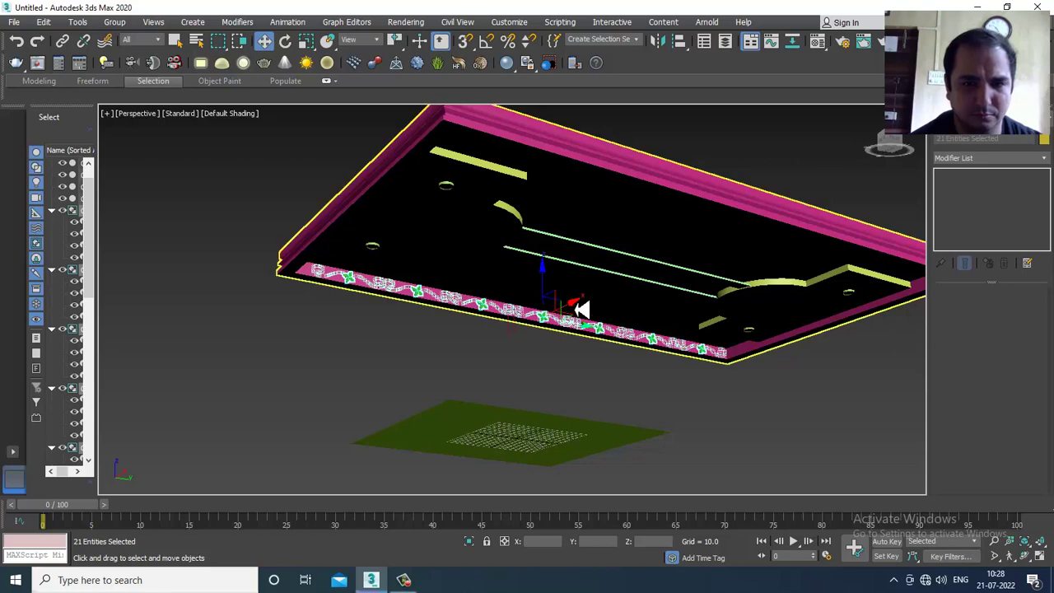
Step: Make one copy of the ornament row along X, placing it at the opposite inner face of the frame
{"action": "left_click_drag", "start_coordinate": [576, 312], "coordinate": [440, 355]}
{"action": "key", "text": "ctrl+z"}
{"action": "middle_click_drag", "start_coordinate": [524, 317], "coordinate": [362, 296], "text": "alt"}
{"action": "scroll", "coordinate": [342, 311], "scroll_direction": "up", "scroll_amount": 3}
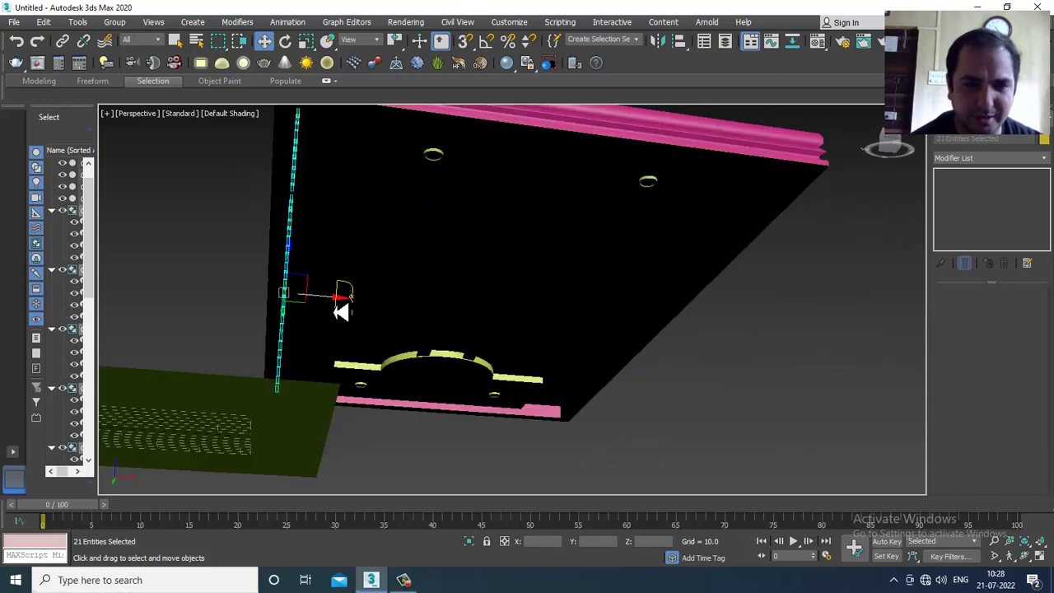
{"action": "left_click_drag", "start_coordinate": [337, 305], "coordinate": [704, 355]}
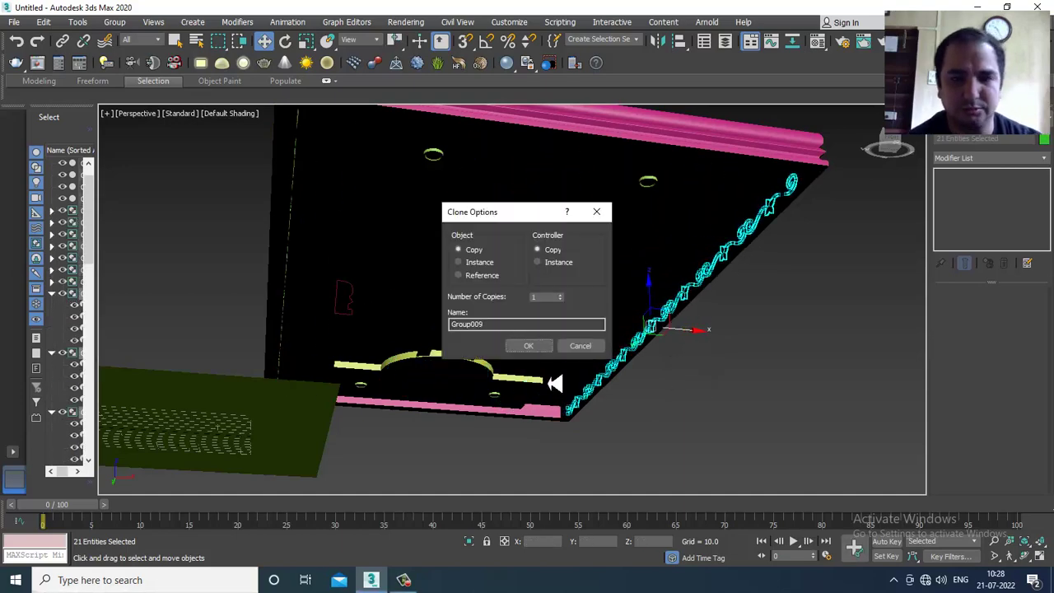
{"action": "left_click", "coordinate": [542, 347]}
Step: Shift the copied ornament row along X to seat it on the inner face and lower it about 0.7 along Z
{"action": "key", "text": "F3"}
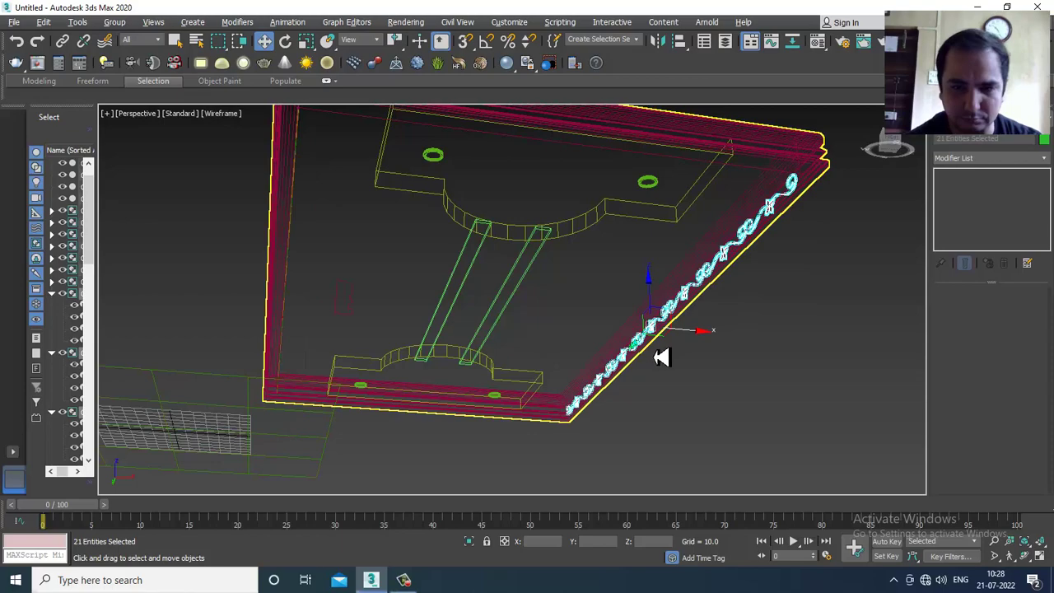
{"action": "scroll", "coordinate": [668, 358], "scroll_direction": "up", "scroll_amount": 4}
{"action": "scroll", "coordinate": [675, 359], "scroll_direction": "up", "scroll_amount": 3}
{"action": "key", "text": "F3"}
{"action": "scroll", "coordinate": [571, 285], "scroll_direction": "down", "scroll_amount": 3}
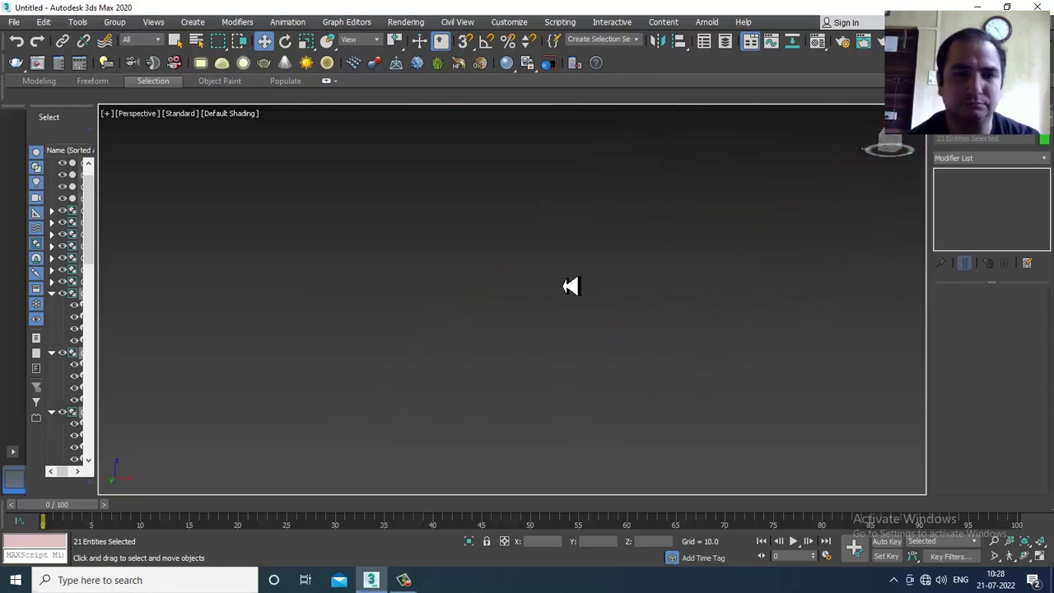
{"action": "middle_click_drag", "start_coordinate": [558, 285], "coordinate": [553, 195], "text": "alt"}
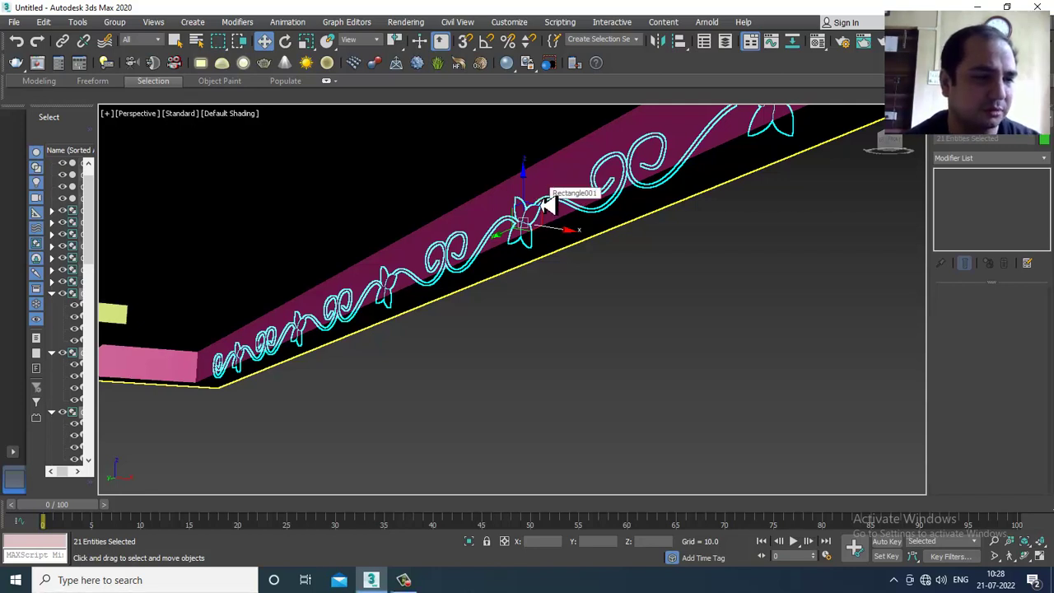
{"action": "middle_click_drag", "start_coordinate": [531, 200], "coordinate": [574, 226], "text": "alt"}
{"action": "middle_click_drag", "start_coordinate": [536, 181], "coordinate": [571, 280], "text": "alt"}
{"action": "left_click_drag", "start_coordinate": [573, 256], "coordinate": [514, 265]}
{"action": "left_click_drag", "start_coordinate": [476, 205], "coordinate": [481, 212]}
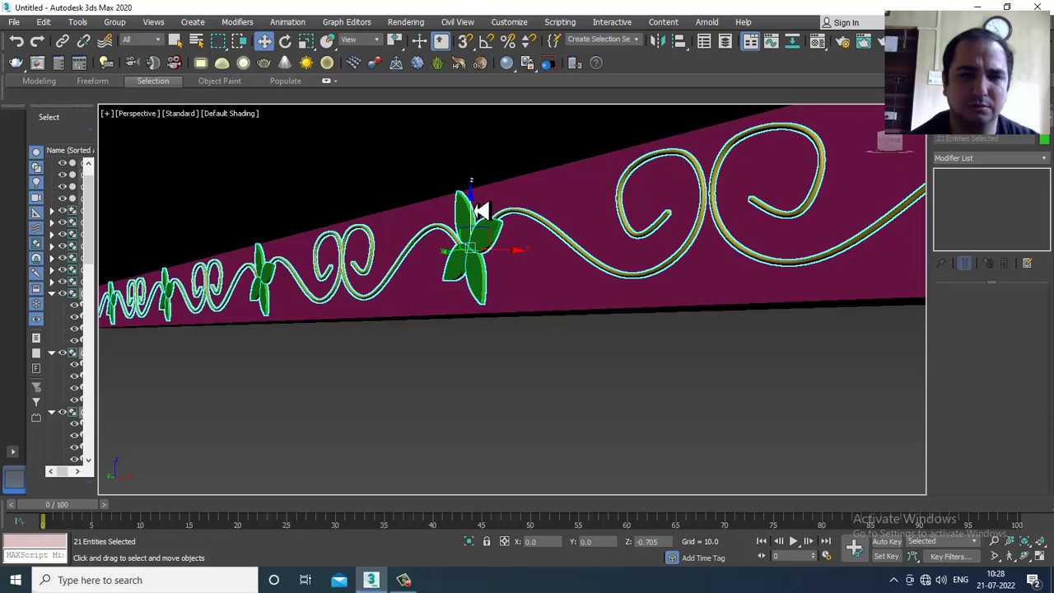
Step: Select all objects in the scene and give them one neutral light object colour
{"action": "scroll", "coordinate": [564, 289], "scroll_direction": "down", "scroll_amount": 5}
{"action": "middle_click_drag", "start_coordinate": [565, 289], "coordinate": [586, 307], "text": "alt"}
{"action": "scroll", "coordinate": [543, 294], "scroll_direction": "down", "scroll_amount": 6}
{"action": "left_click_drag", "start_coordinate": [784, 384], "coordinate": [782, 382]}
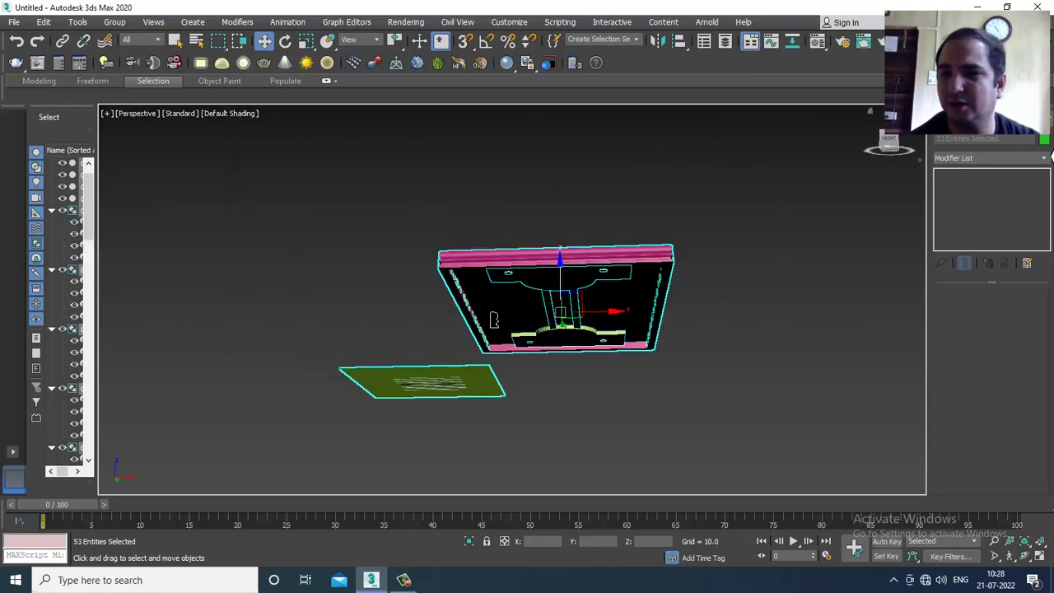
{"action": "left_click", "coordinate": [1044, 142]}
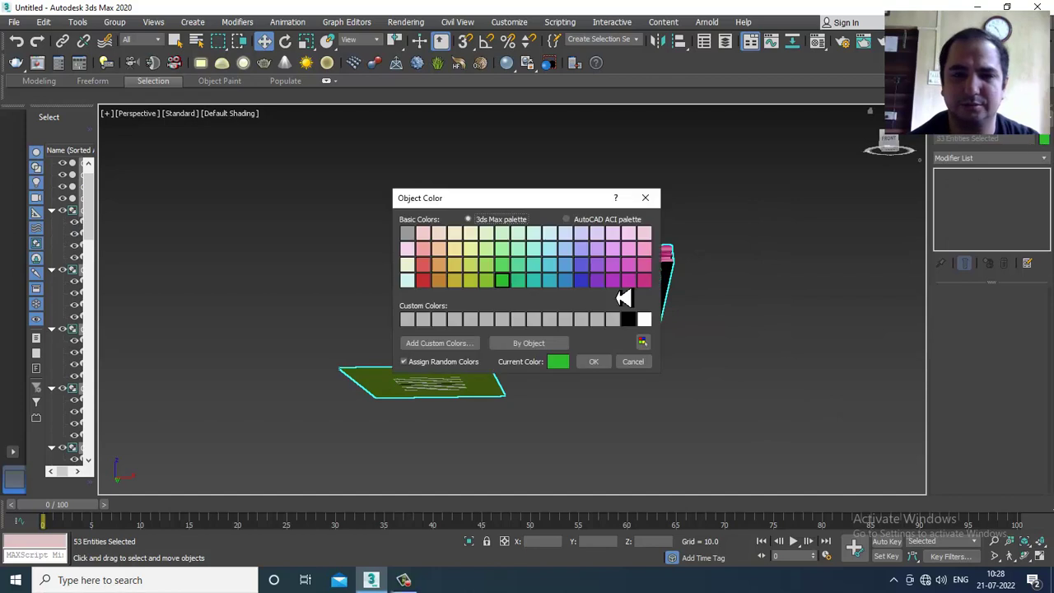
{"action": "left_click", "coordinate": [593, 363]}
{"action": "middle_click_drag", "start_coordinate": [600, 371], "coordinate": [500, 321], "text": "alt"}
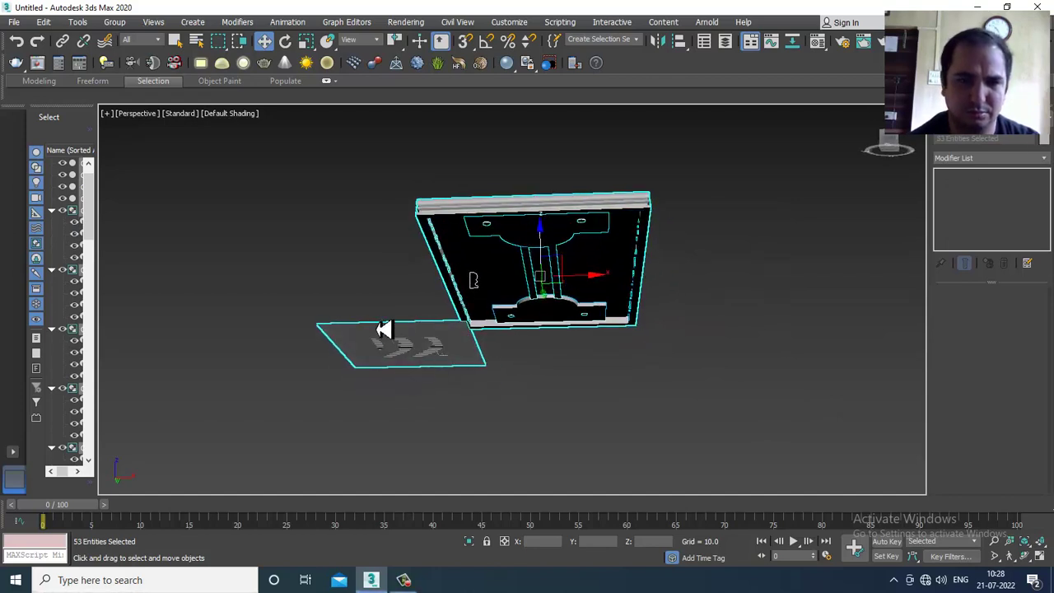
Step: Reselect all objects, assign the 01 - Default material to them, and clear the selection
{"action": "left_click", "coordinate": [396, 345]}
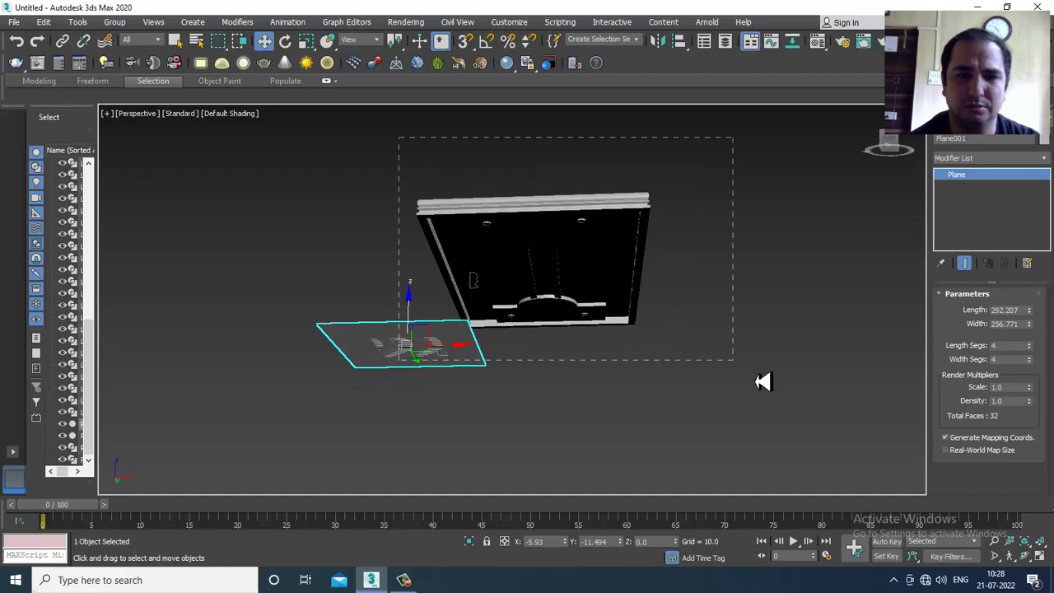
{"action": "key", "text": "ctrl+a"}
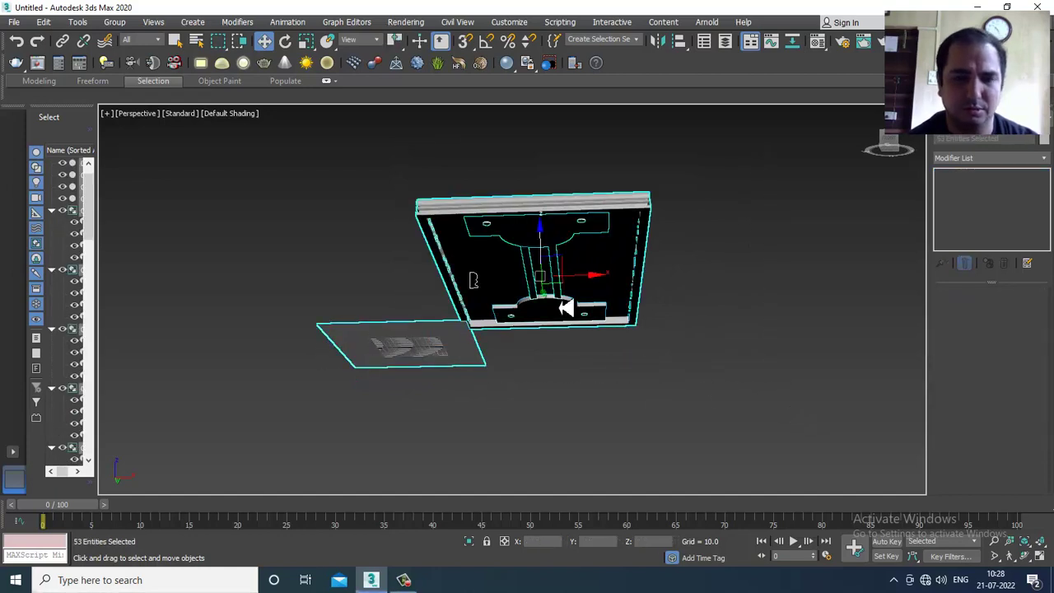
{"action": "key", "text": "m"}
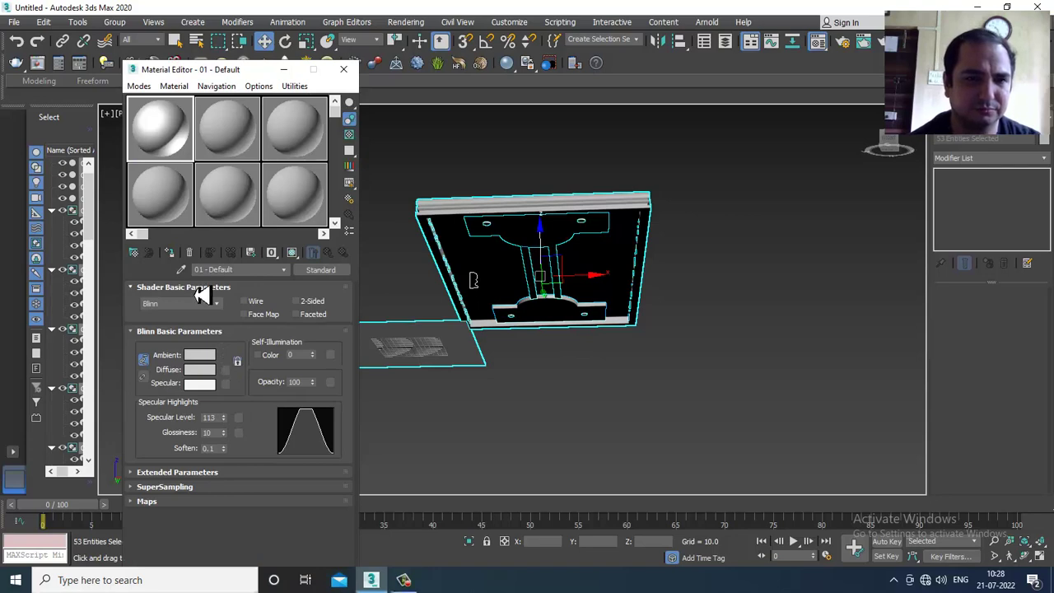
{"action": "left_click", "coordinate": [171, 254]}
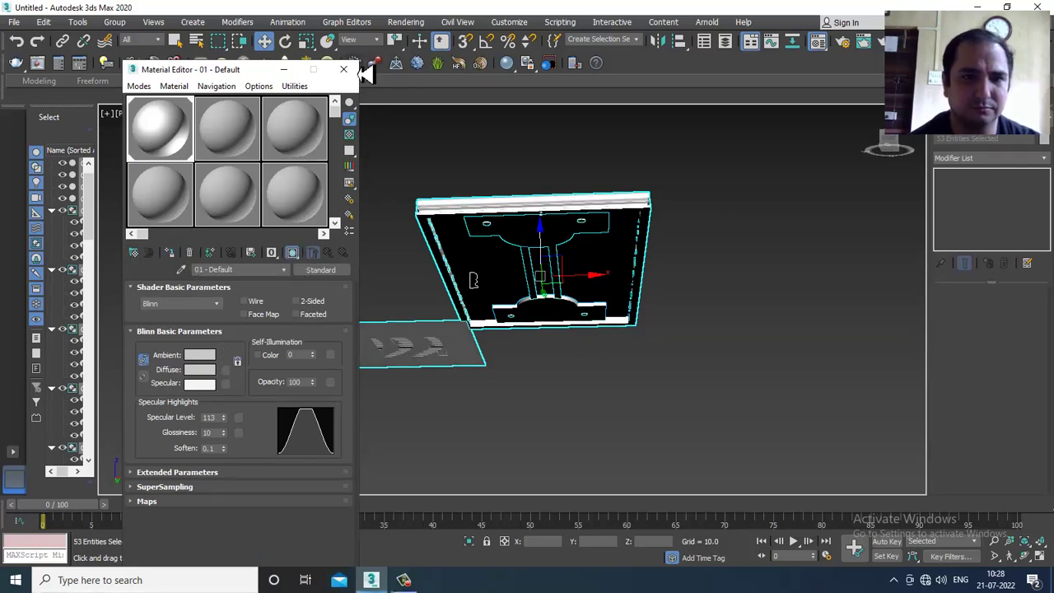
{"action": "left_click", "coordinate": [343, 71]}
{"action": "left_click", "coordinate": [404, 157]}
Step: Turn on edged-face display in the perspective view and examine the ornament row on the inner face
{"action": "middle_click_drag", "start_coordinate": [568, 298], "coordinate": [605, 327], "text": "alt"}
{"action": "scroll", "coordinate": [556, 282], "scroll_direction": "up", "scroll_amount": 5}
{"action": "key", "text": "F4"}
{"action": "scroll", "coordinate": [575, 295], "scroll_direction": "down", "scroll_amount": 5}
{"action": "middle_click_drag", "start_coordinate": [437, 283], "coordinate": [496, 360], "text": "alt"}
{"action": "scroll", "coordinate": [496, 360], "scroll_direction": "up", "scroll_amount": 5}
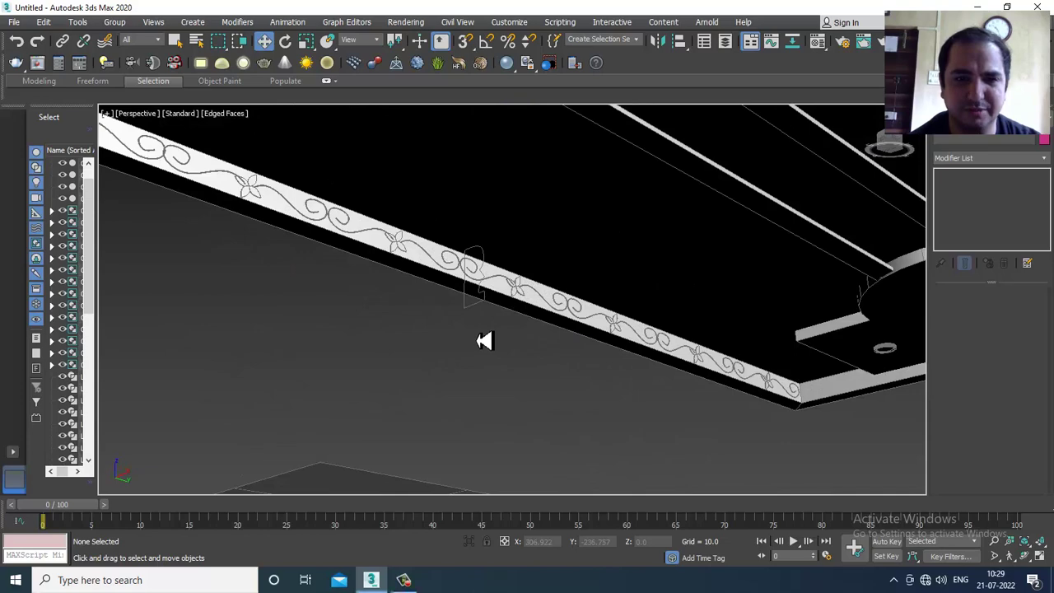
{"action": "left_click", "coordinate": [481, 310]}
Step: Select everything except the plane, raise it along Z, and move it along X to sit above the plane
{"action": "scroll", "coordinate": [486, 315], "scroll_direction": "down", "scroll_amount": 5}
{"action": "middle_click_drag", "start_coordinate": [485, 315], "coordinate": [544, 343], "text": "alt"}
{"action": "middle_click_drag", "start_coordinate": [579, 292], "coordinate": [543, 304]}
{"action": "left_click", "coordinate": [609, 249]}
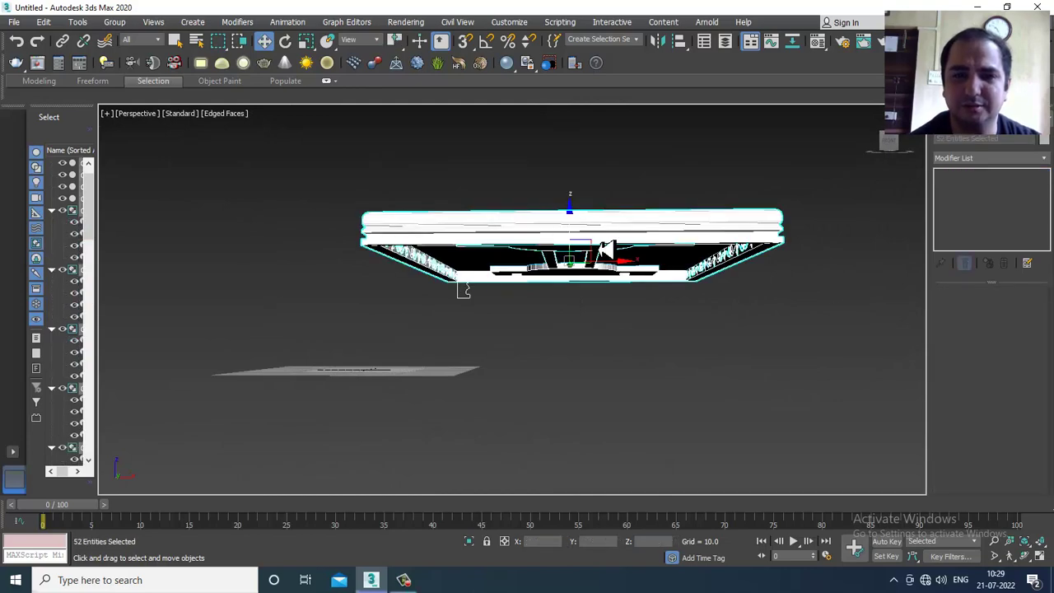
{"action": "left_click_drag", "start_coordinate": [575, 241], "coordinate": [577, 154]}
{"action": "middle_click_drag", "start_coordinate": [583, 206], "coordinate": [588, 286]}
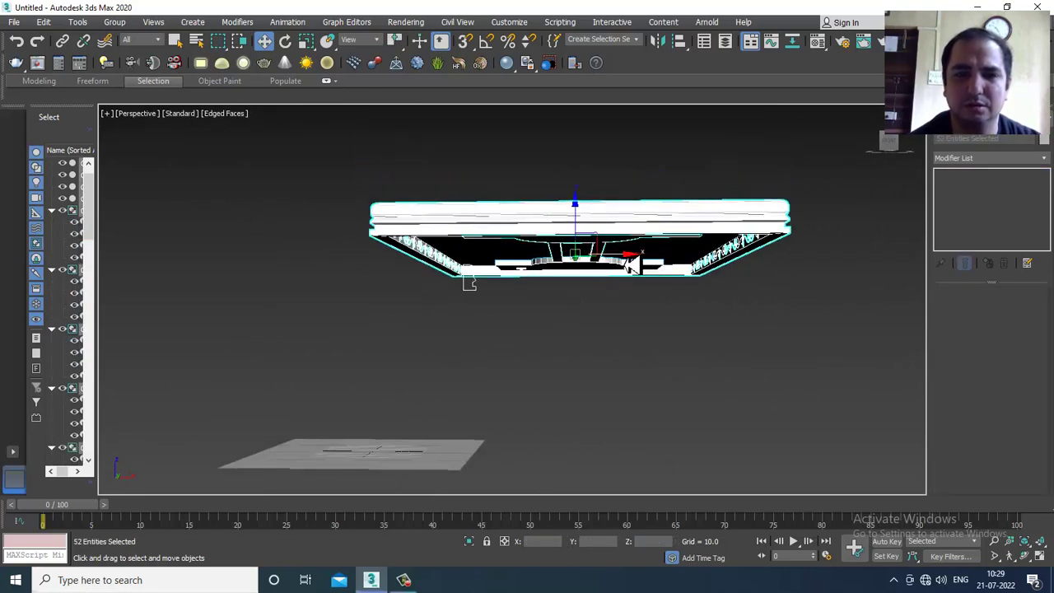
{"action": "left_click_drag", "start_coordinate": [619, 260], "coordinate": [356, 257]}
Step: Examine the underside of the frame, including its shaped panel and connecting strips
{"action": "middle_click_drag", "start_coordinate": [359, 257], "coordinate": [581, 293], "text": "alt"}
{"action": "left_click", "coordinate": [647, 256]}
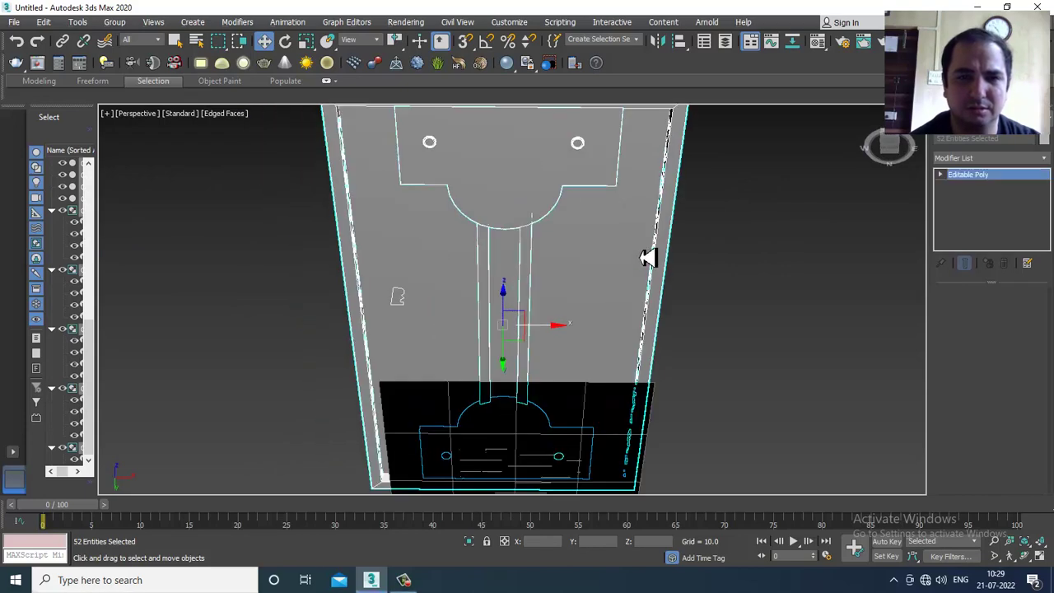
{"action": "middle_click_drag", "start_coordinate": [647, 256], "coordinate": [718, 254], "text": "alt"}
{"action": "left_click", "coordinate": [692, 238]}
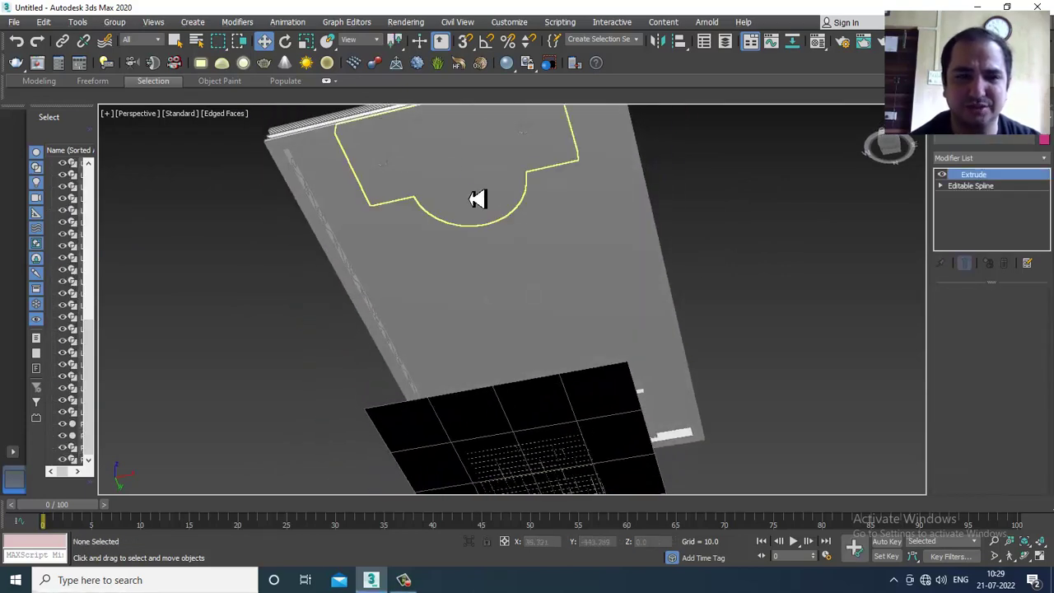
{"action": "left_click", "coordinate": [447, 216]}
{"action": "scroll", "coordinate": [447, 215], "scroll_direction": "up", "scroll_amount": 5}
{"action": "middle_click_drag", "start_coordinate": [447, 216], "coordinate": [442, 219], "text": "alt"}
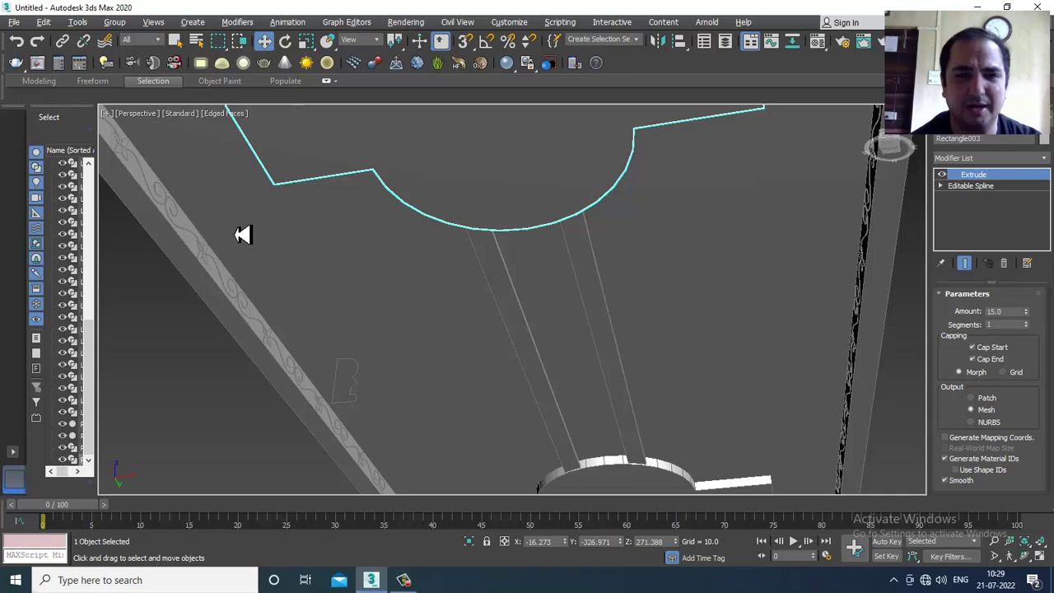
Step: Select the outer ceiling frame and, in polygon mode, select the four flat border polygons on its underside
{"action": "scroll", "coordinate": [240, 235], "scroll_direction": "down", "scroll_amount": 4}
{"action": "middle_click_drag", "start_coordinate": [245, 236], "coordinate": [234, 236], "text": "alt"}
{"action": "left_click", "coordinate": [188, 236]}
{"action": "middle_click_drag", "start_coordinate": [317, 237], "coordinate": [613, 375]}
{"action": "left_click", "coordinate": [1003, 310]}
{"action": "left_click", "coordinate": [291, 209]}
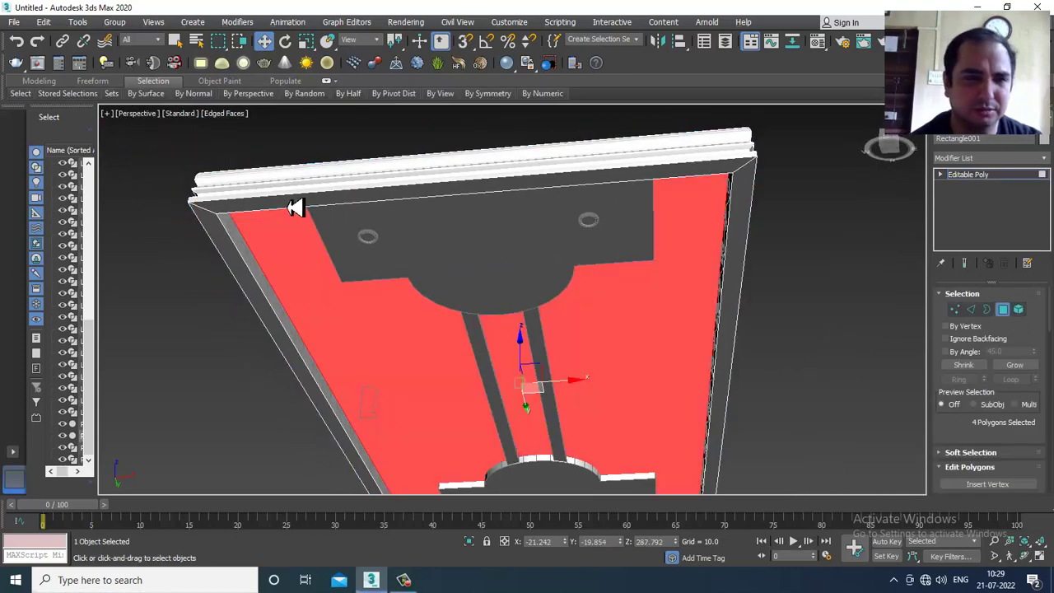
{"action": "left_click", "coordinate": [289, 202]}
{"action": "left_click", "coordinate": [224, 238], "text": "ctrl"}
{"action": "left_click", "coordinate": [745, 262], "text": "ctrl"}
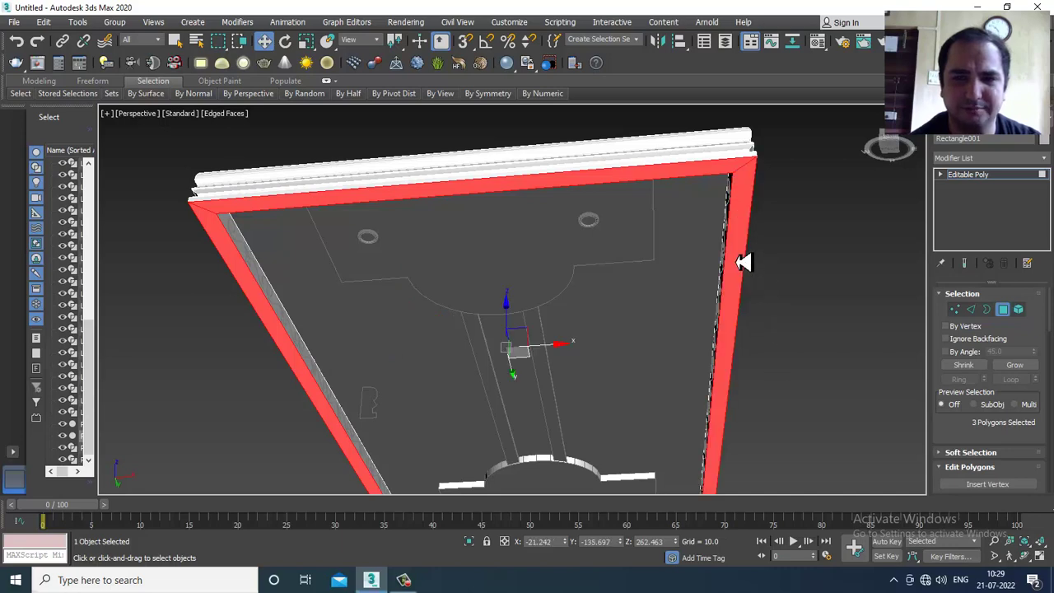
{"action": "middle_click_drag", "start_coordinate": [746, 262], "coordinate": [631, 332], "text": "alt"}
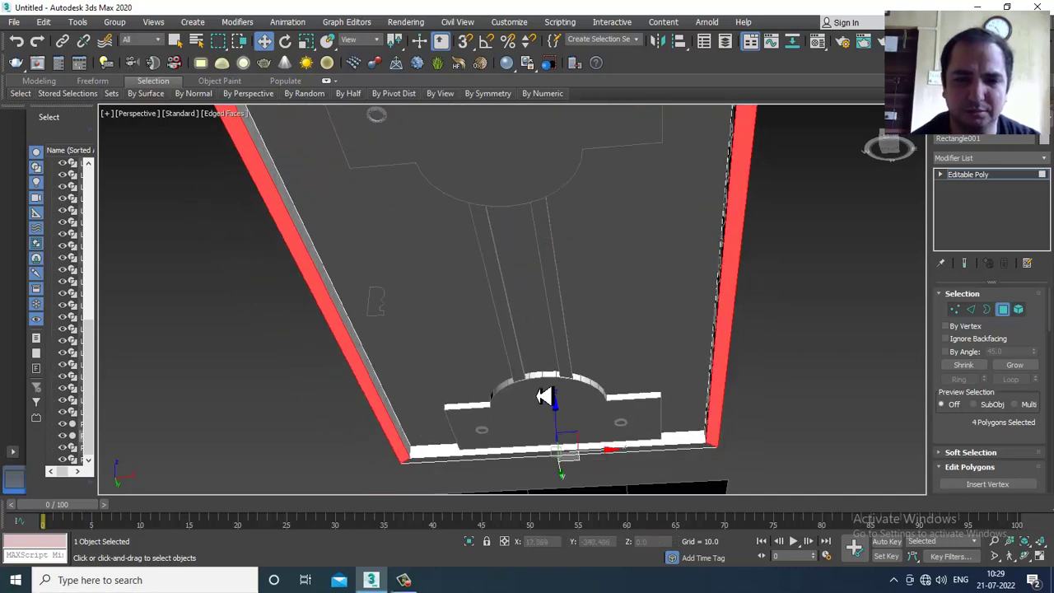
{"action": "left_click", "coordinate": [537, 468], "text": "alt"}
{"action": "left_click", "coordinate": [537, 467], "text": "alt"}
Step: Lower the four border polygons along Z to about 252.6 to deepen the frame, and leave polygon editing
{"action": "middle_click_drag", "start_coordinate": [535, 463], "coordinate": [689, 321], "text": "alt"}
{"action": "scroll", "coordinate": [705, 323], "scroll_direction": "up", "scroll_amount": 5}
{"action": "left_click_drag", "start_coordinate": [705, 323], "coordinate": [734, 316]}
{"action": "middle_click_drag", "start_coordinate": [713, 322], "coordinate": [645, 308], "text": "alt"}
{"action": "scroll", "coordinate": [719, 322], "scroll_direction": "down", "scroll_amount": 1}
{"action": "scroll", "coordinate": [695, 335], "scroll_direction": "up", "scroll_amount": 2}
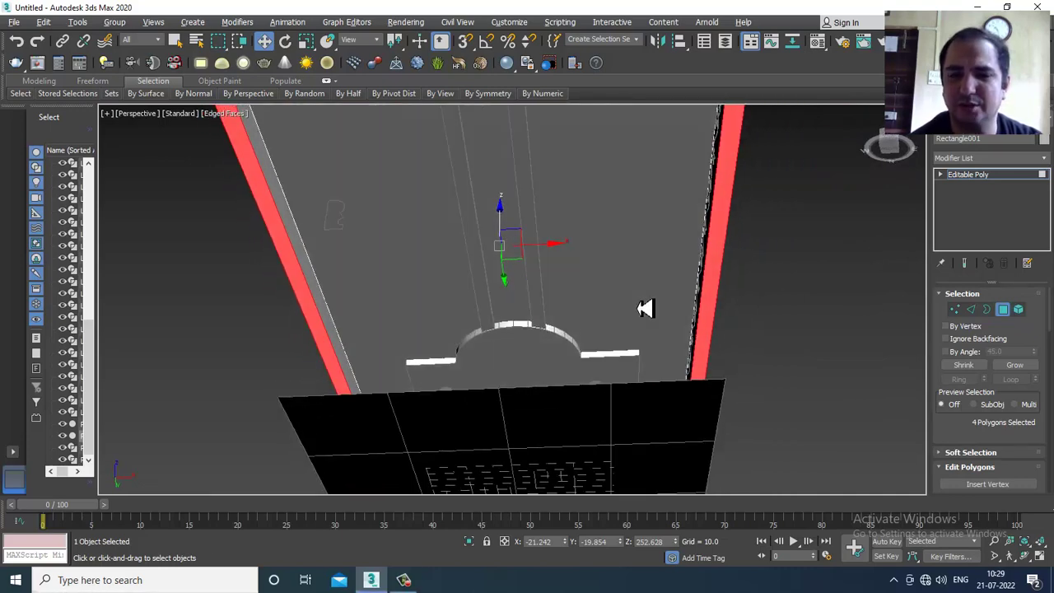
{"action": "scroll", "coordinate": [644, 308], "scroll_direction": "down", "scroll_amount": 4}
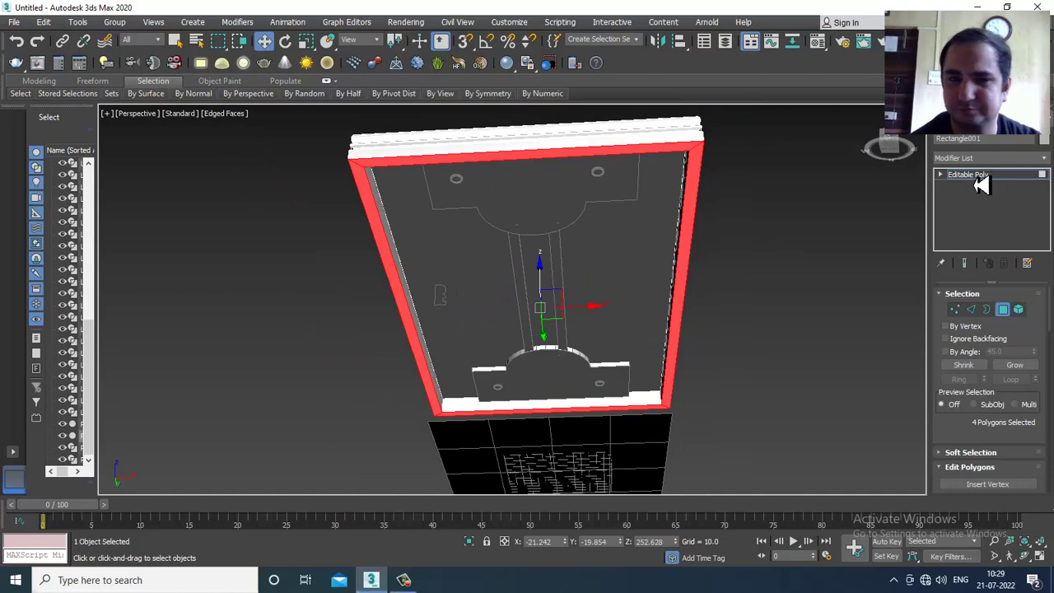
{"action": "left_click", "coordinate": [976, 176]}
Step: Select one of the connecting strips and examine how the strips, shaped panels and deepened frame look from below
{"action": "left_click", "coordinate": [559, 284]}
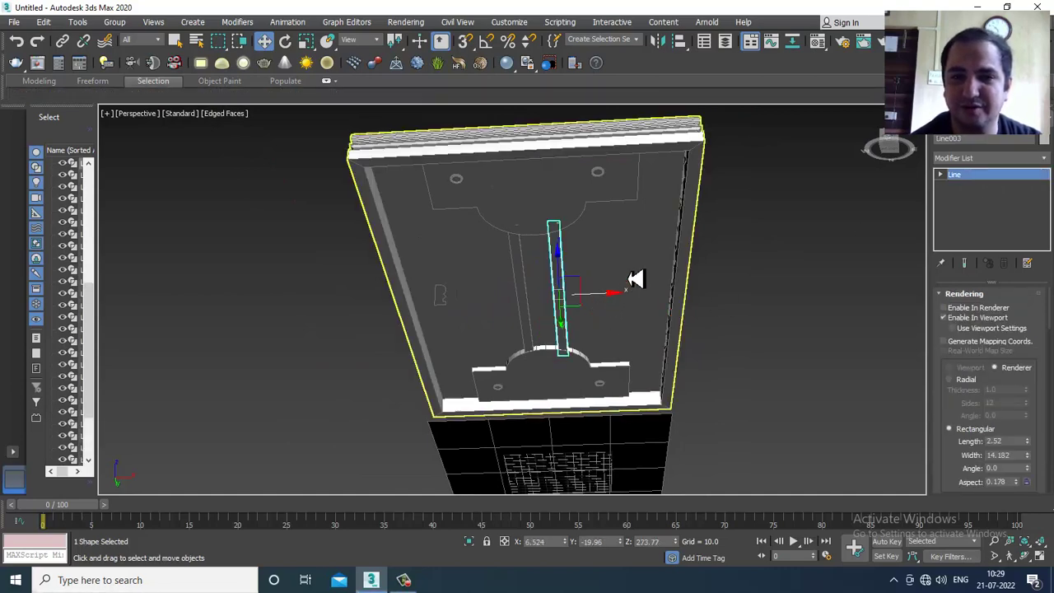
{"action": "key", "text": "alt+w"}
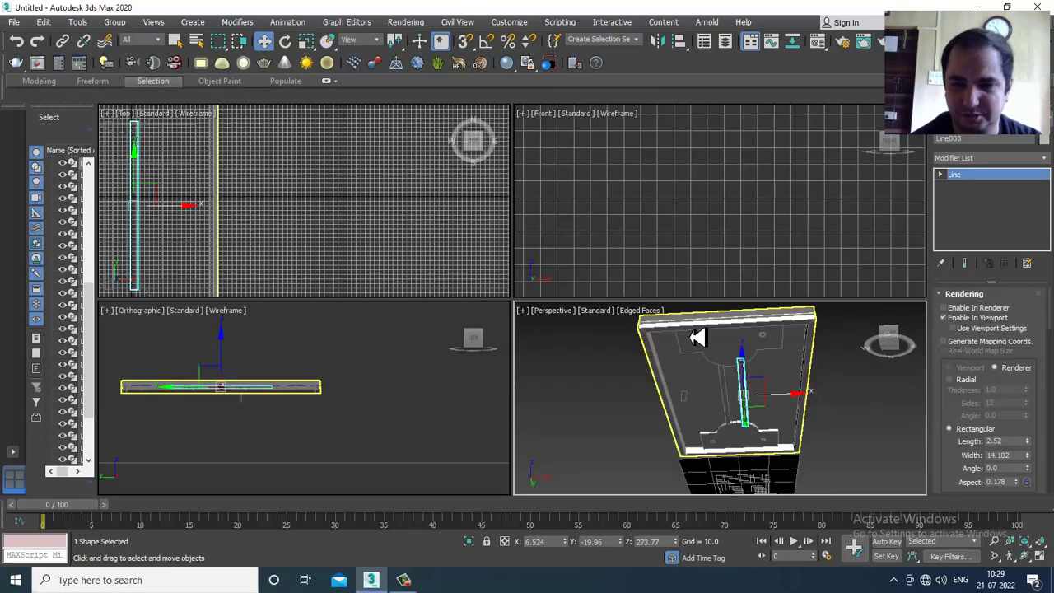
{"action": "key", "text": "alt+w"}
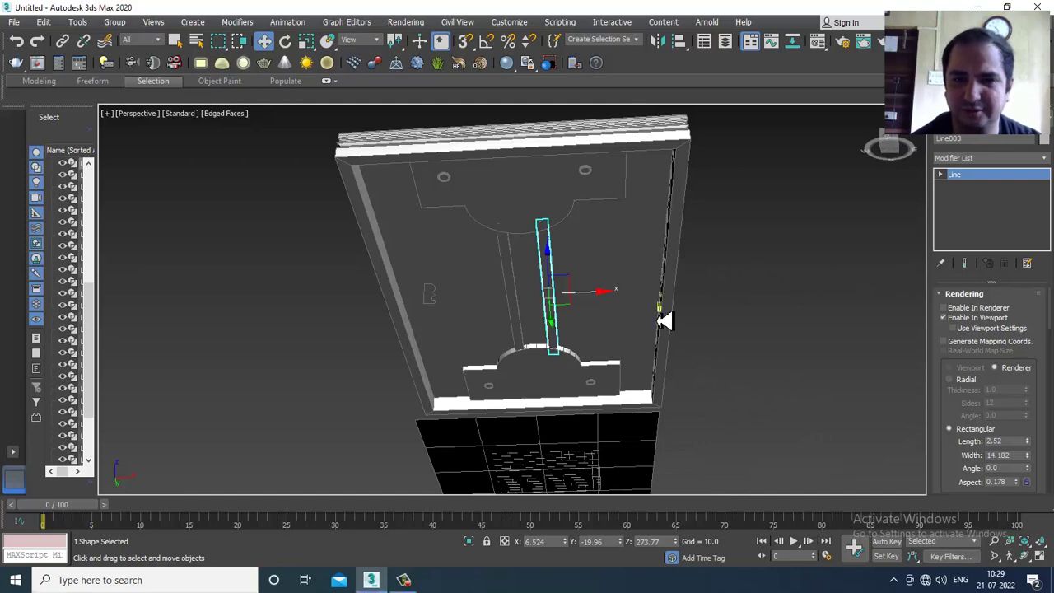
{"action": "middle_click_drag", "start_coordinate": [628, 261], "coordinate": [590, 329], "text": "alt"}
{"action": "scroll", "coordinate": [591, 329], "scroll_direction": "down", "scroll_amount": 3}
{"action": "middle_click_drag", "start_coordinate": [591, 329], "coordinate": [420, 307], "text": "alt"}
{"action": "scroll", "coordinate": [606, 341], "scroll_direction": "up", "scroll_amount": 3}
{"action": "scroll", "coordinate": [428, 307], "scroll_direction": "up", "scroll_amount": 7}
{"action": "middle_click_drag", "start_coordinate": [555, 313], "coordinate": [591, 363], "text": "alt"}
{"action": "scroll", "coordinate": [590, 364], "scroll_direction": "down", "scroll_amount": 8}
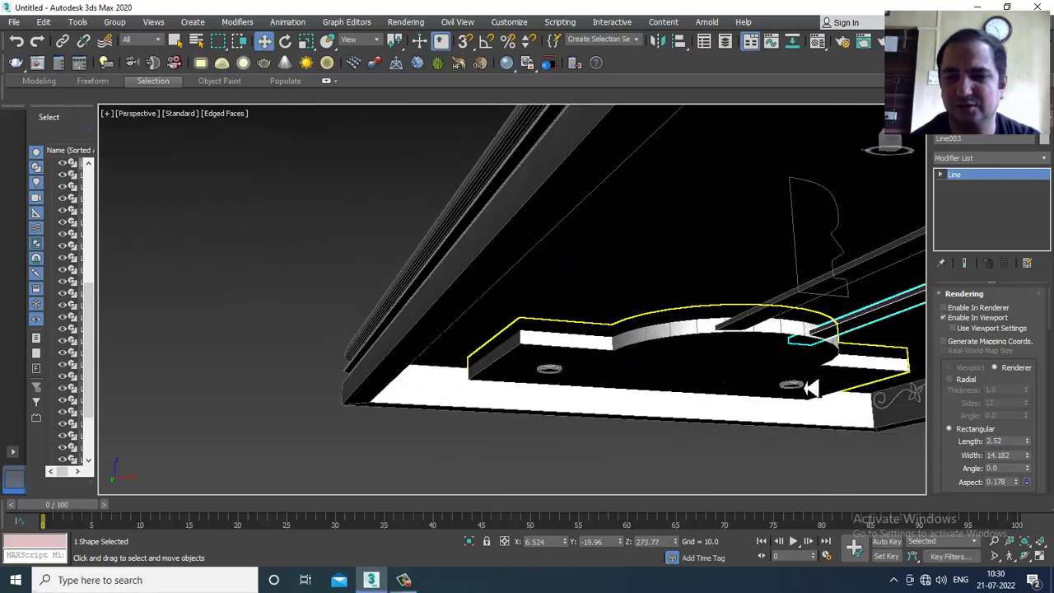
{"action": "middle_click_drag", "start_coordinate": [732, 420], "coordinate": [714, 363], "text": "alt"}
{"action": "scroll", "coordinate": [710, 386], "scroll_direction": "down", "scroll_amount": 3}
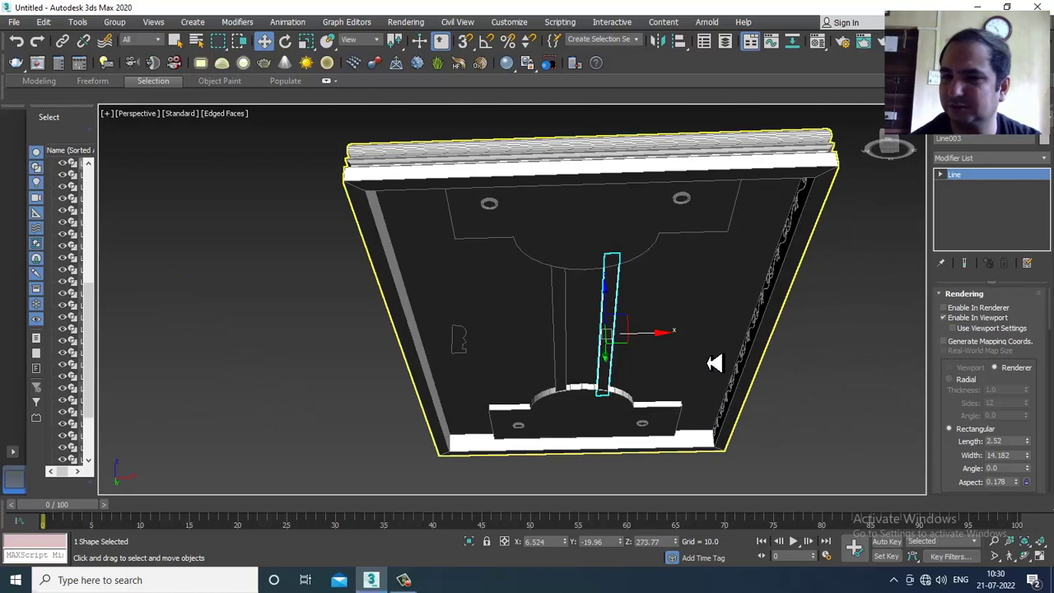